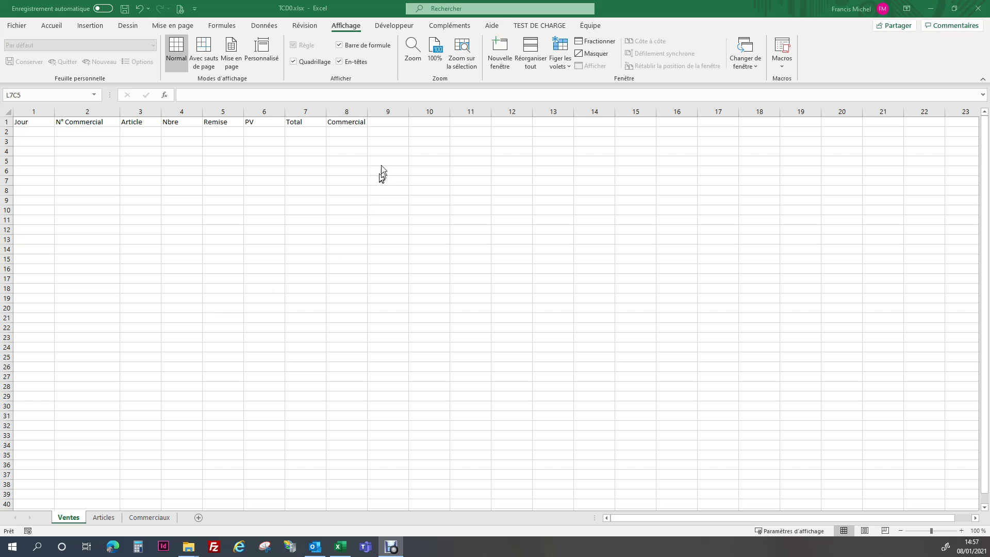
Open two additional windows of the TCD0.xlsx workbook and arrange all three windows tiled on the screen
click(336, 29)
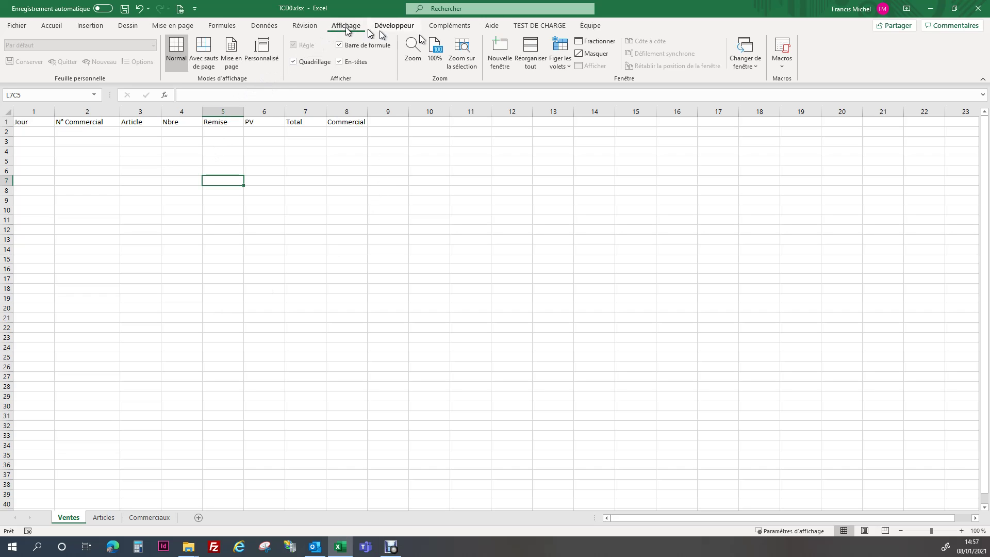
click(509, 54)
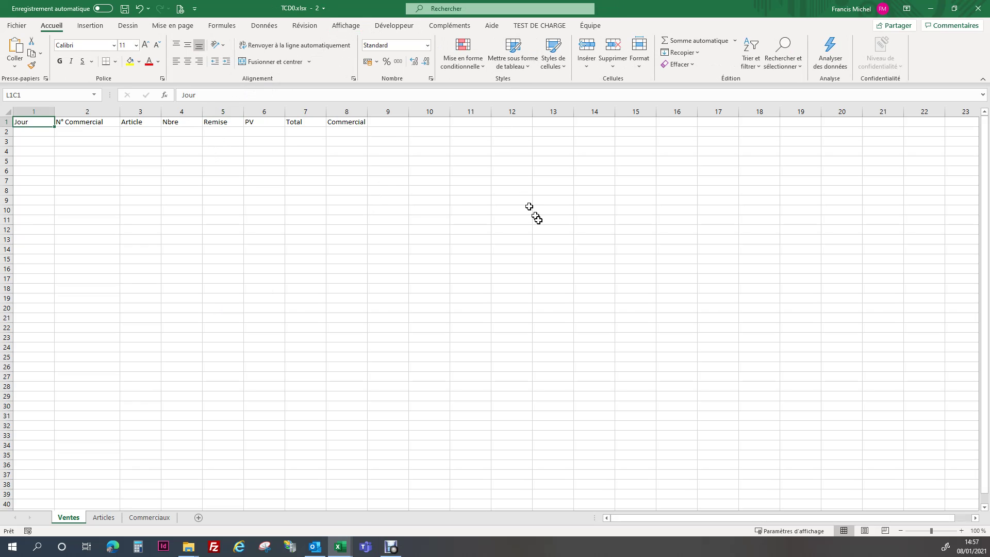
click(334, 26)
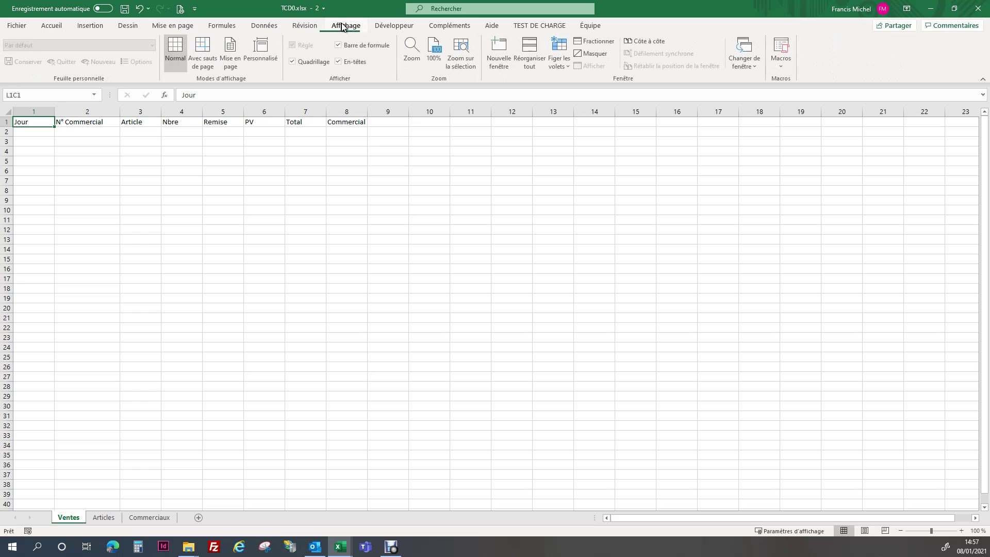
click(509, 53)
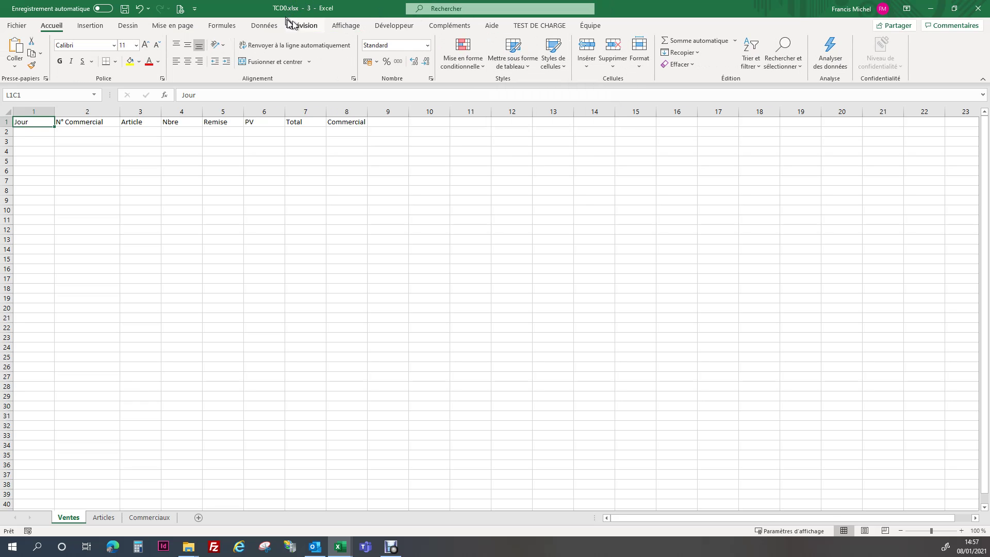
click(346, 26)
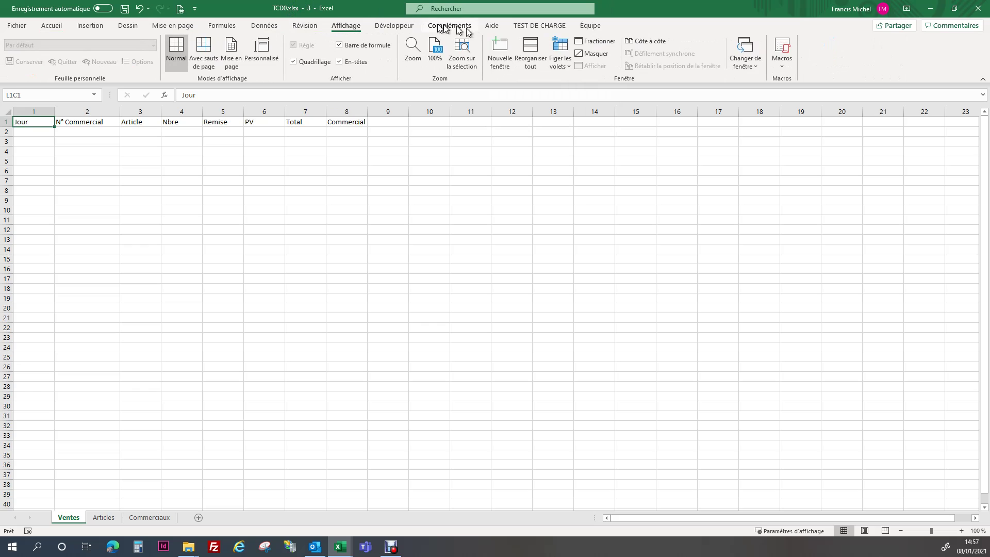
click(538, 51)
click(354, 349)
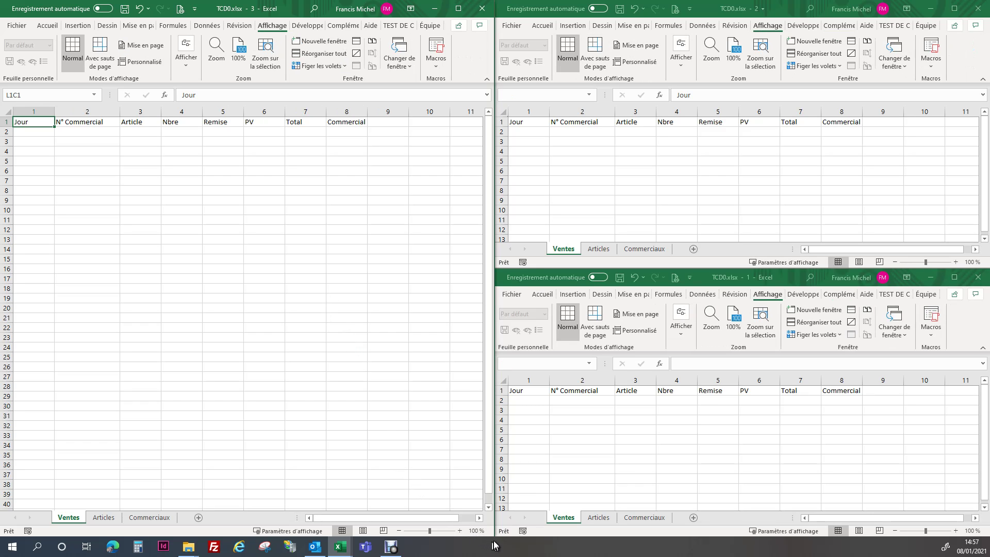
Enlarge workbook window 3 across the Ventes columns and move window 2 beneath it, beside window 1
drag(493, 535, 769, 387)
click(863, 179)
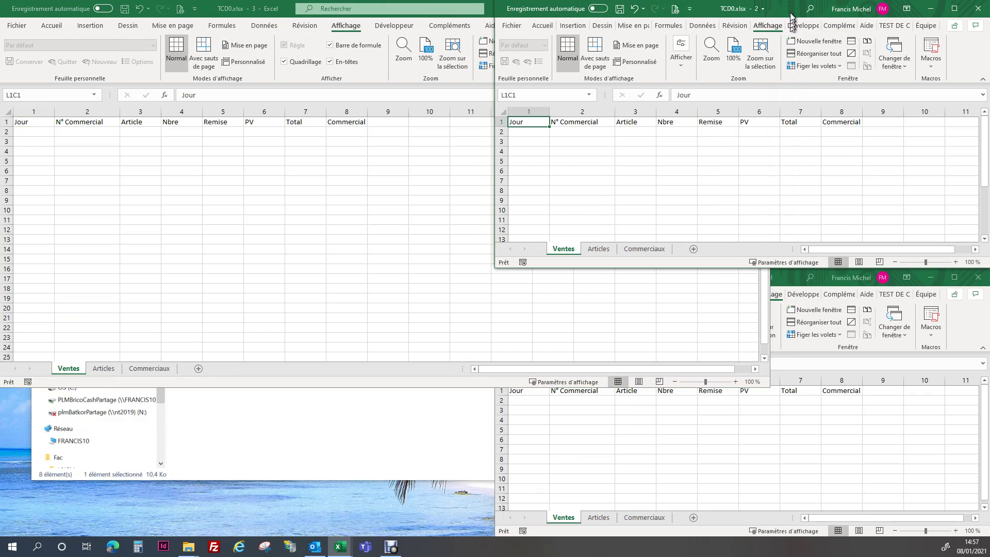
drag(791, 8, 298, 275)
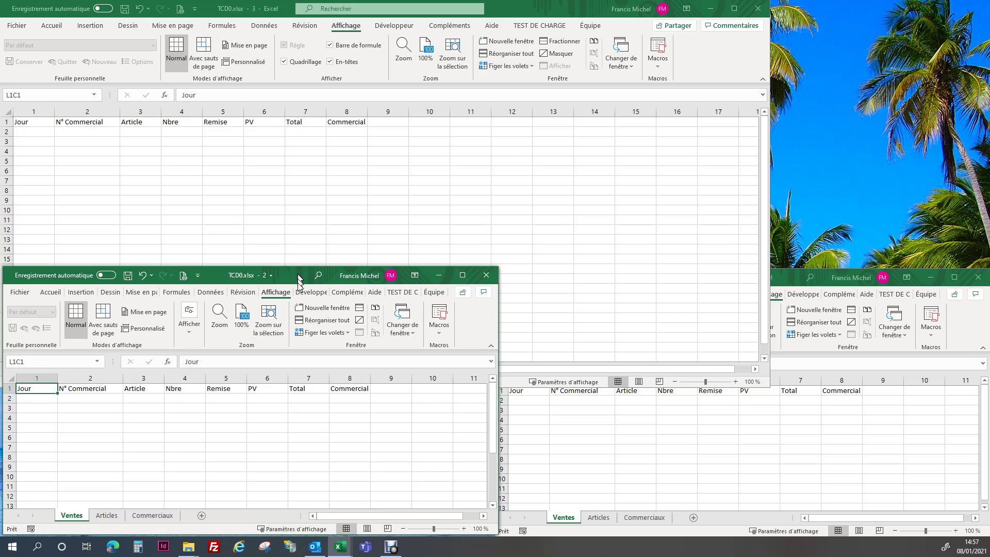
Show the Articles sheet in workbook window 2 and the Commerciaux sheet in window 1
click(107, 516)
click(844, 458)
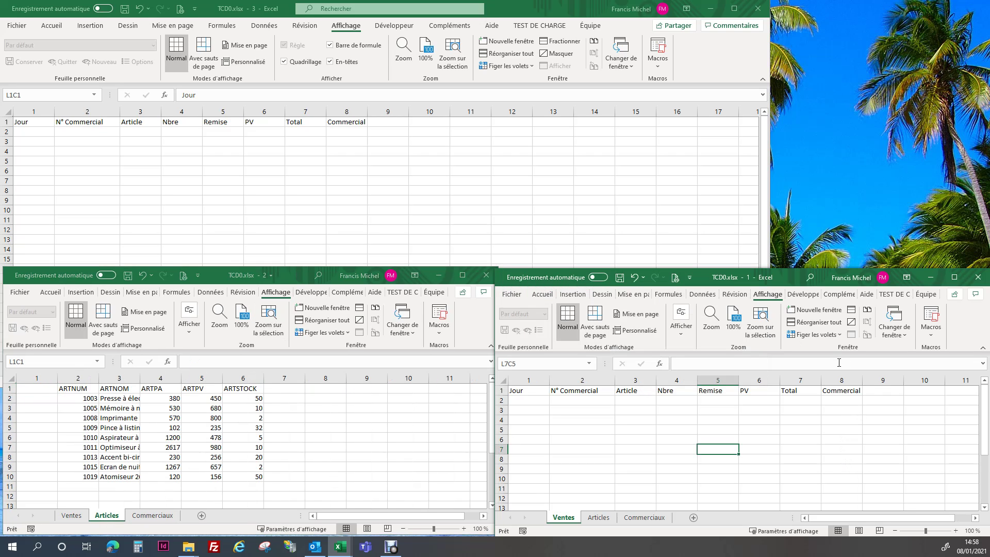
click(645, 518)
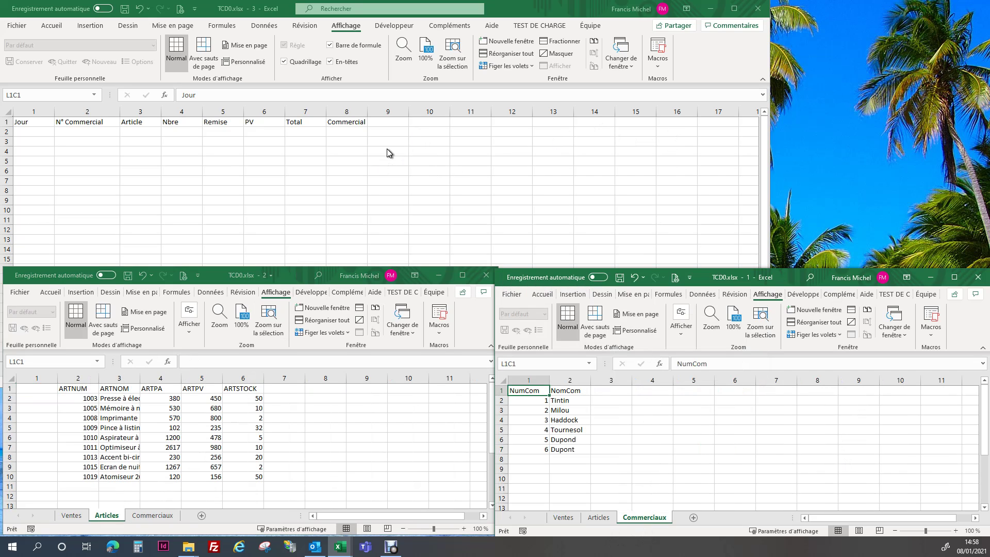
Widen the ARTNOM column on the Articles sheet so that the full article names fit
click(283, 210)
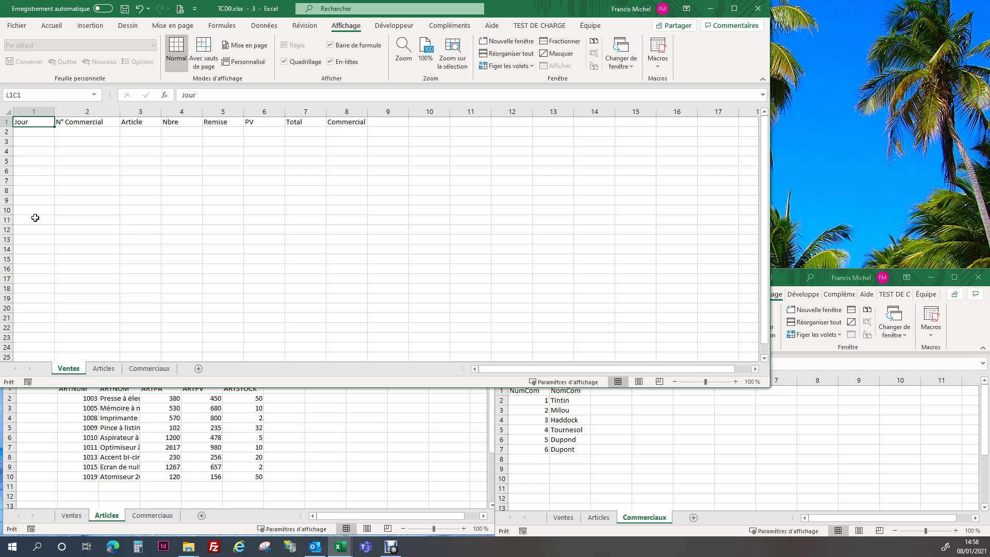
click(302, 425)
drag(139, 380, 177, 380)
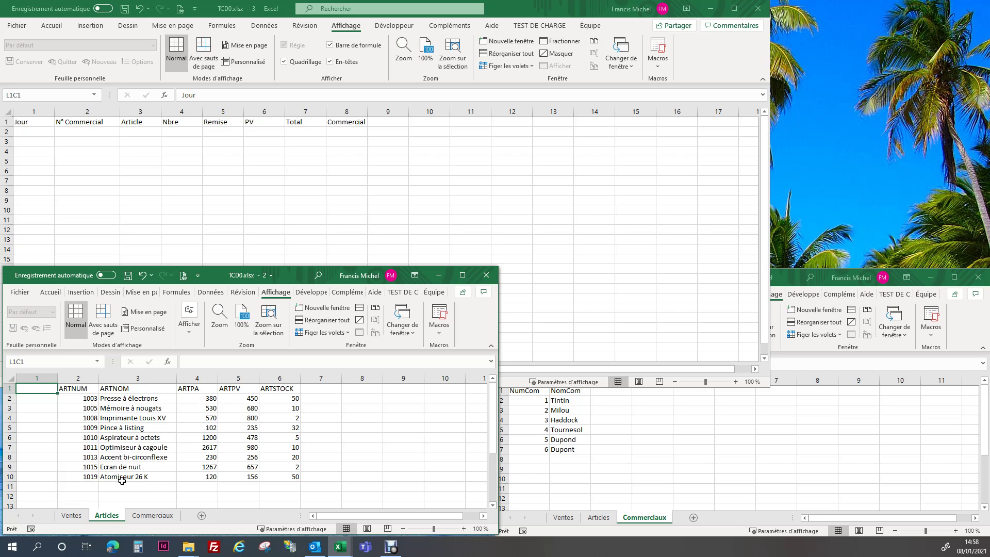
Fill row 12, columns 2 to 6, of the Articles sheet with yellow as an end marker below the list
click(706, 452)
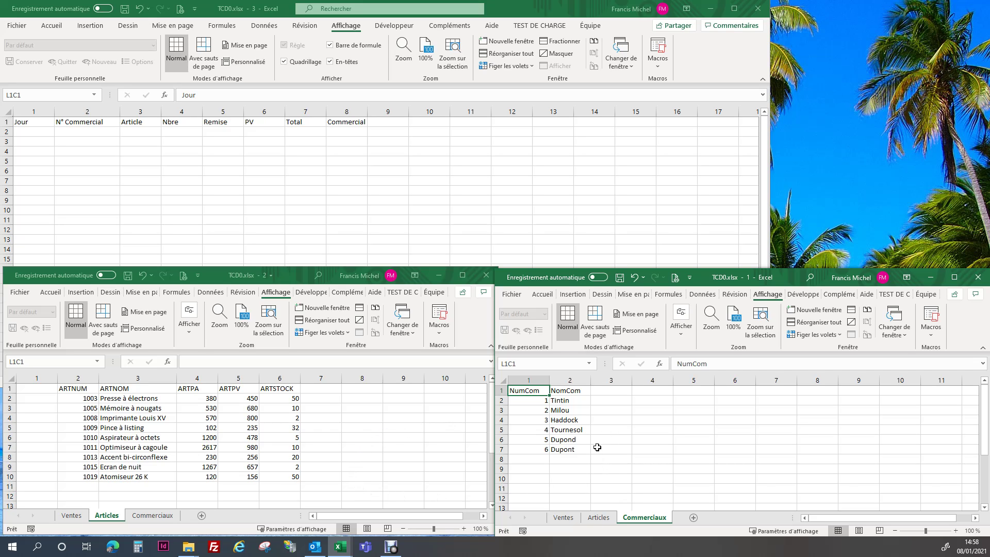
click(138, 497)
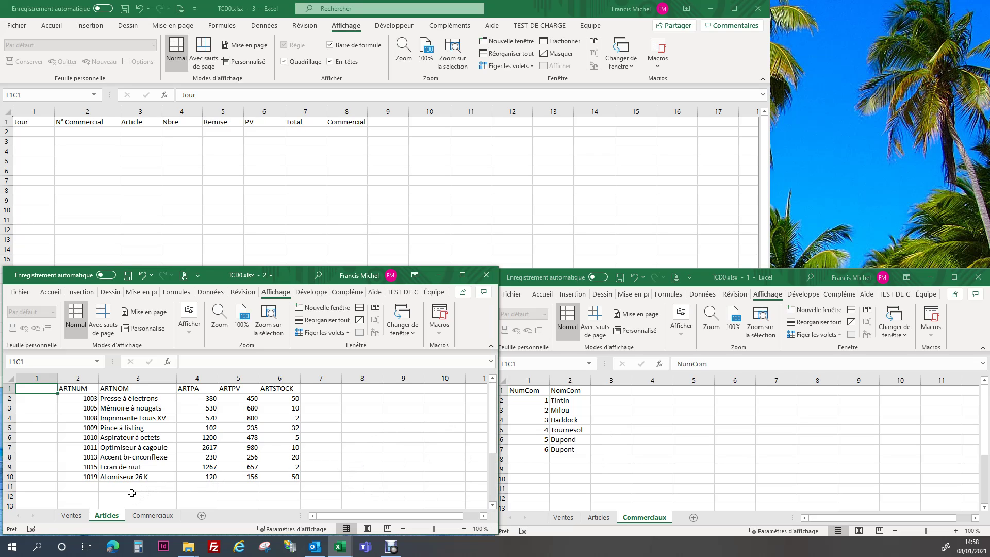
drag(66, 496, 273, 500)
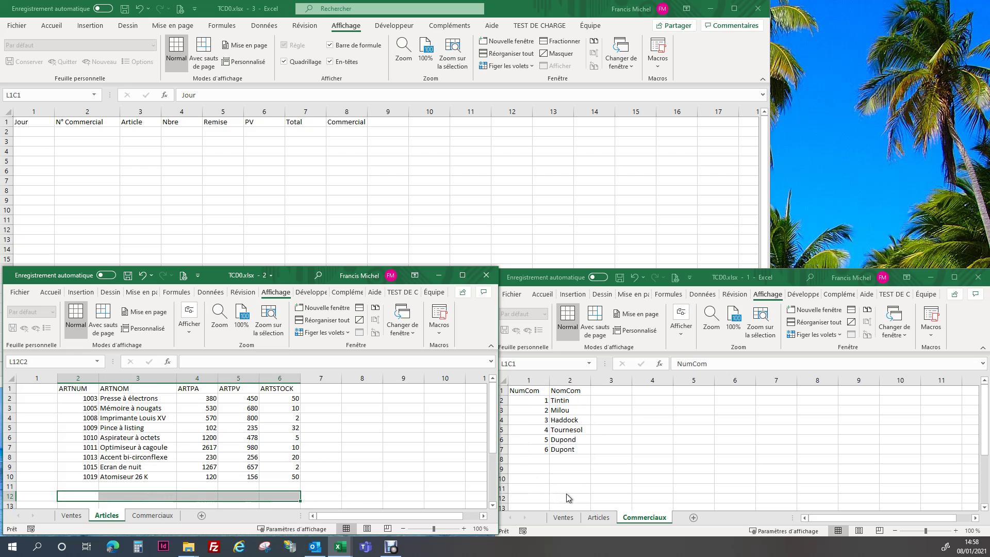
click(51, 292)
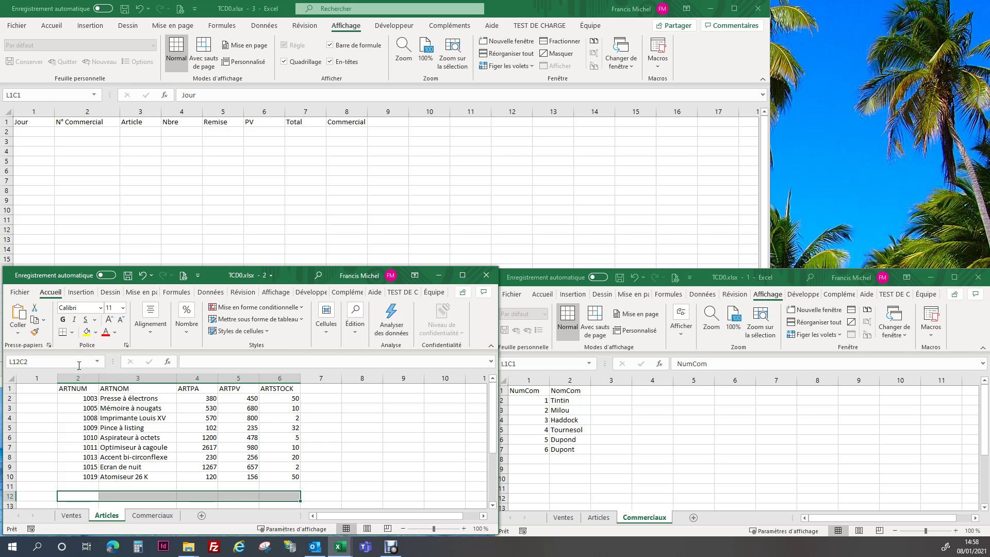
click(86, 332)
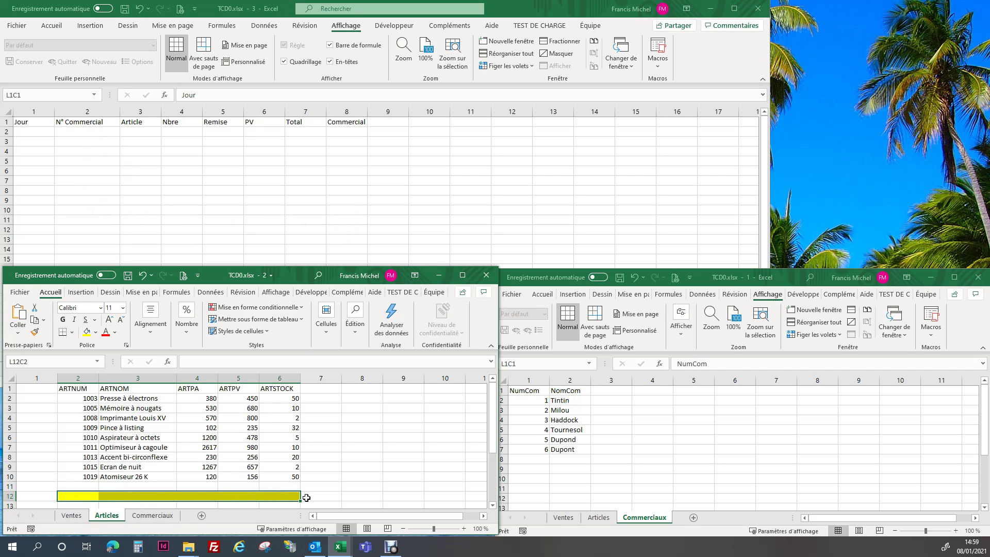
Fill row 9, columns 1 and 2, of the Commerciaux sheet with yellow
click(529, 471)
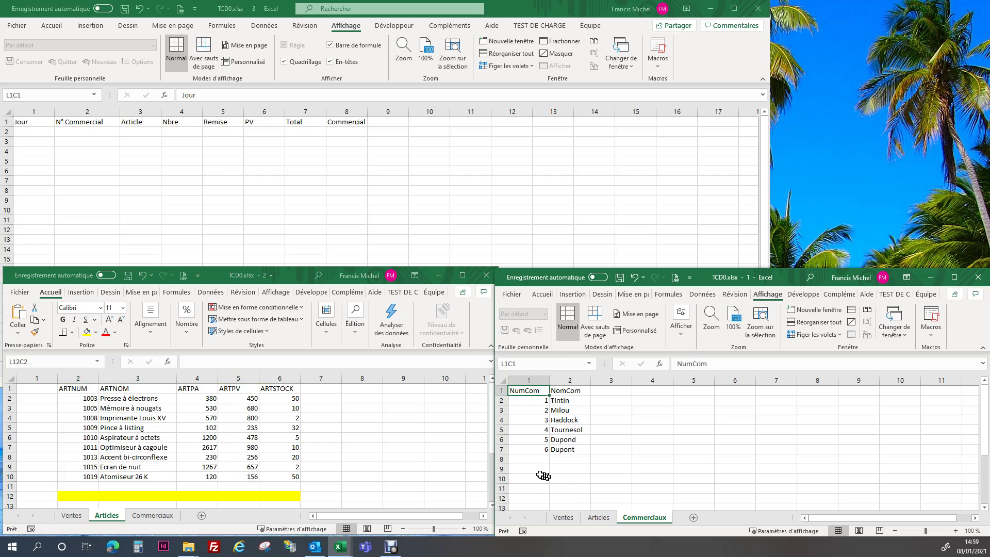
drag(530, 470, 565, 469)
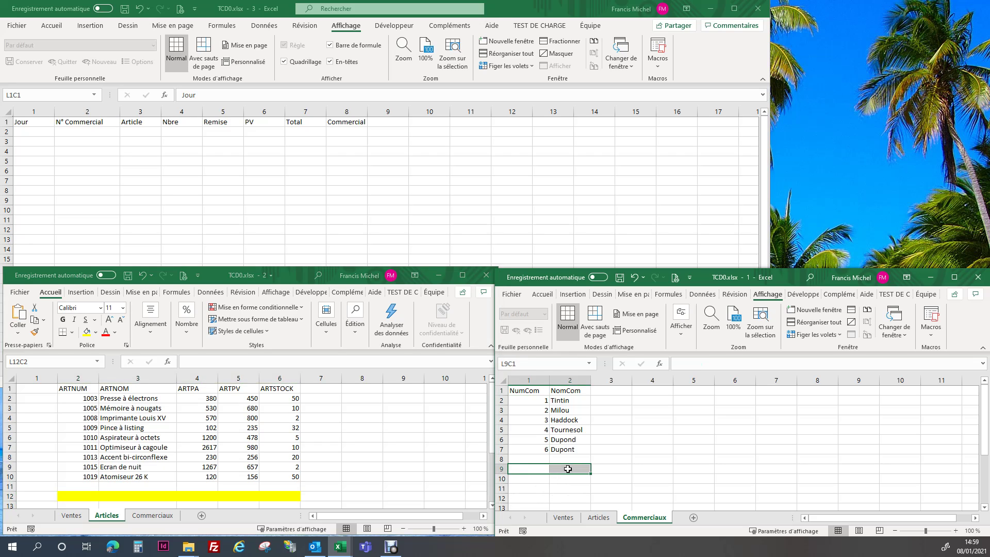
click(542, 294)
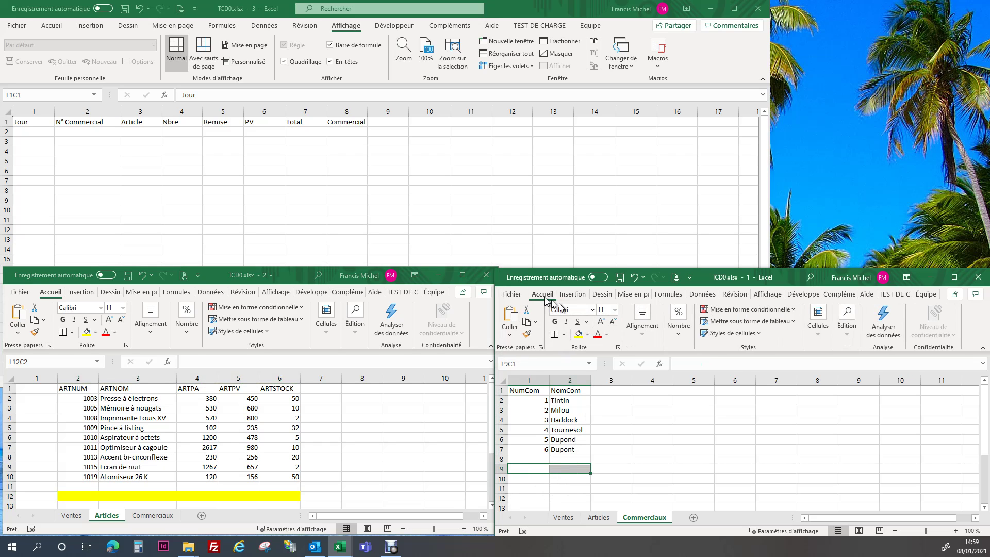
click(579, 333)
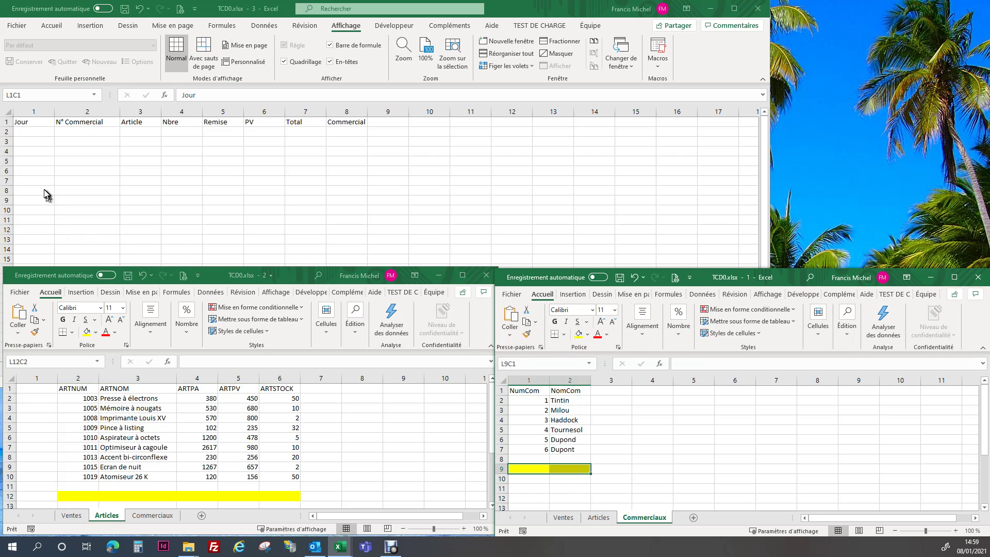
Fill row 10, columns 1 to 8, of the Ventes sheet with yellow
click(37, 227)
drag(30, 210, 349, 206)
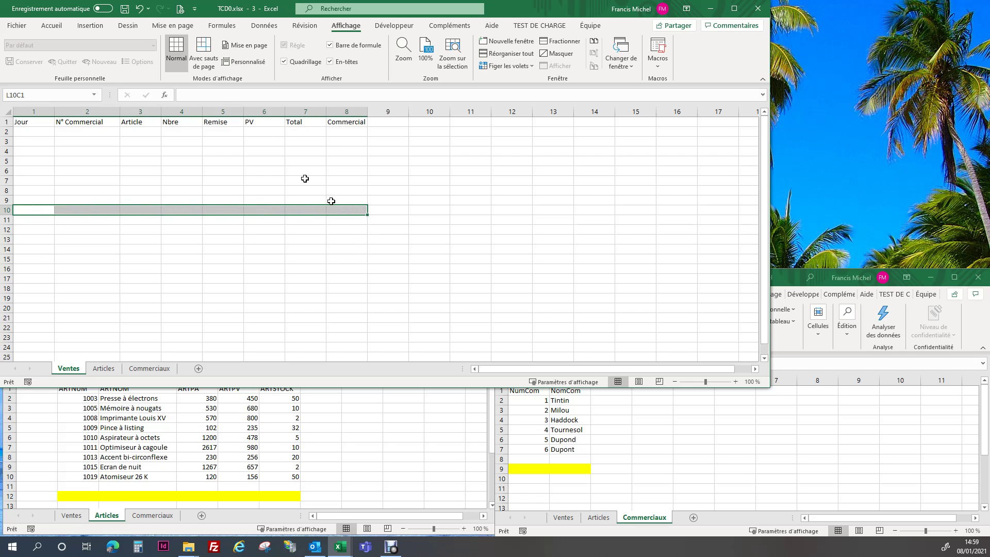
click(55, 30)
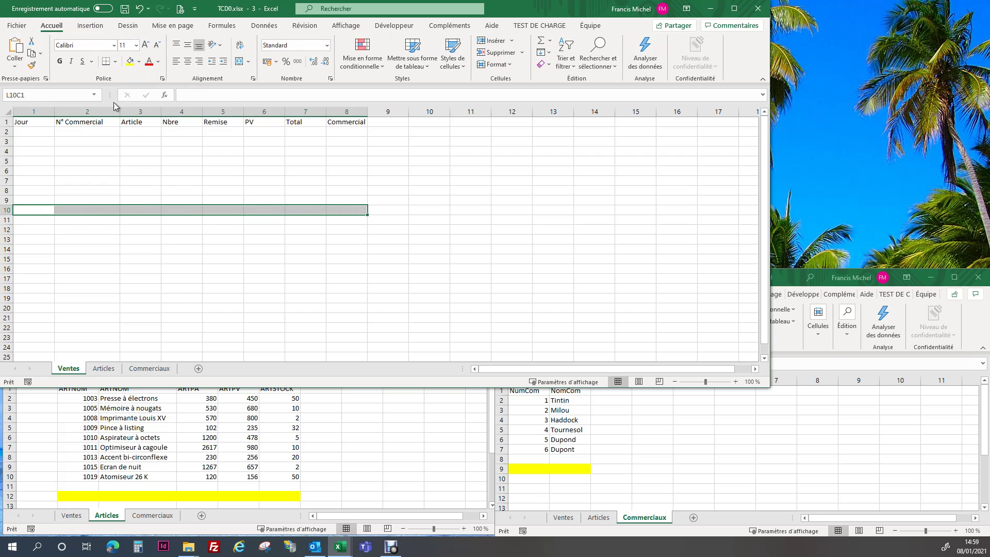
click(130, 61)
Create a name from the top row for the ARTNUM column down to the yellow row, and check the range it selects
click(299, 441)
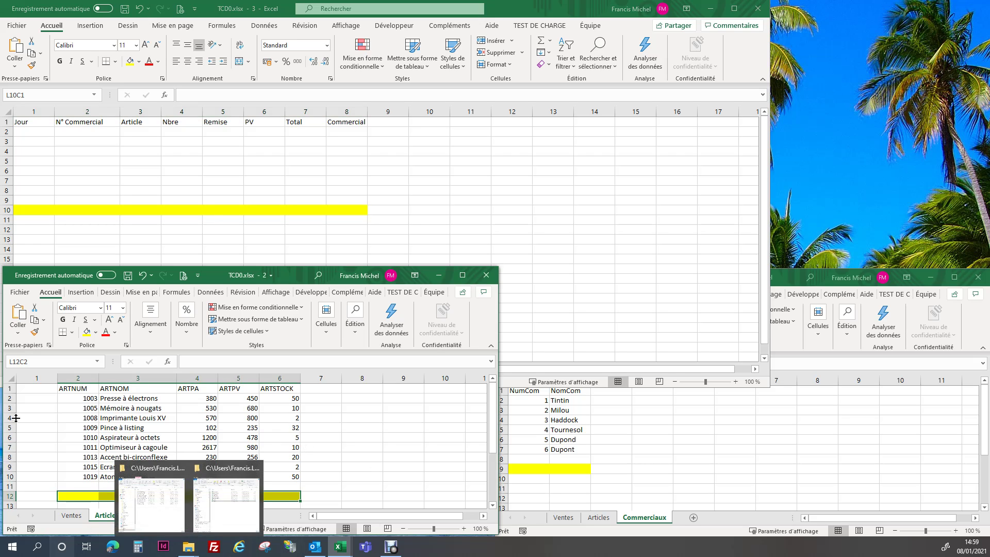
drag(77, 388, 70, 496)
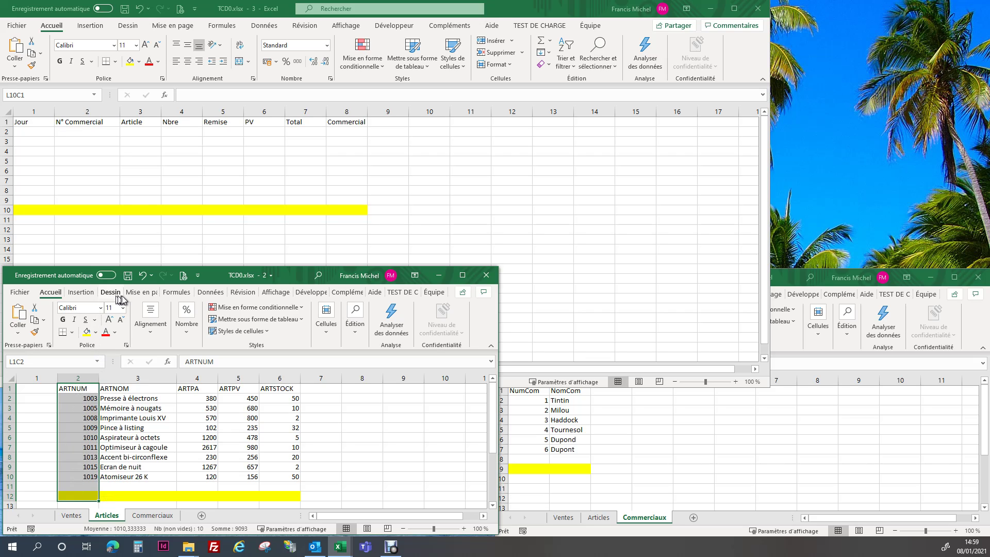
click(177, 292)
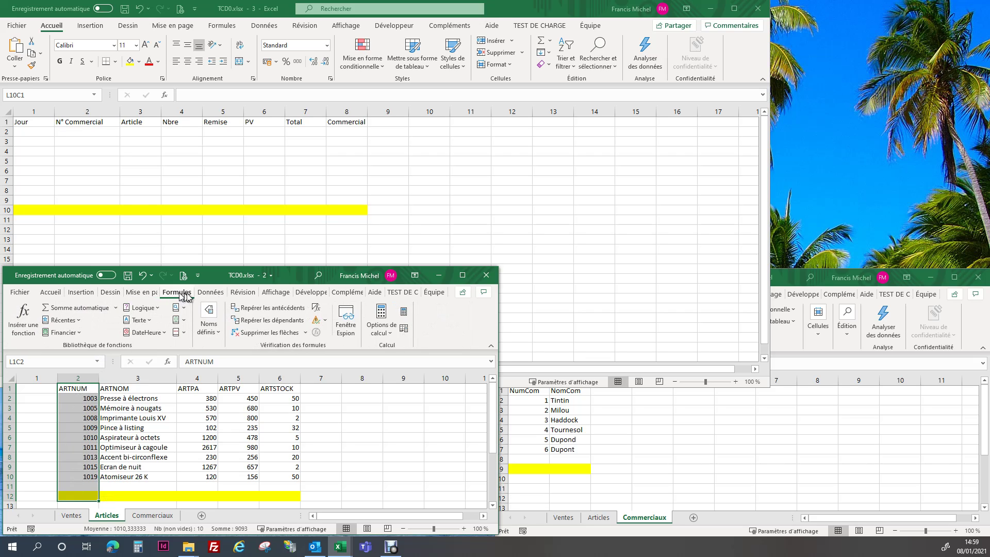
click(216, 333)
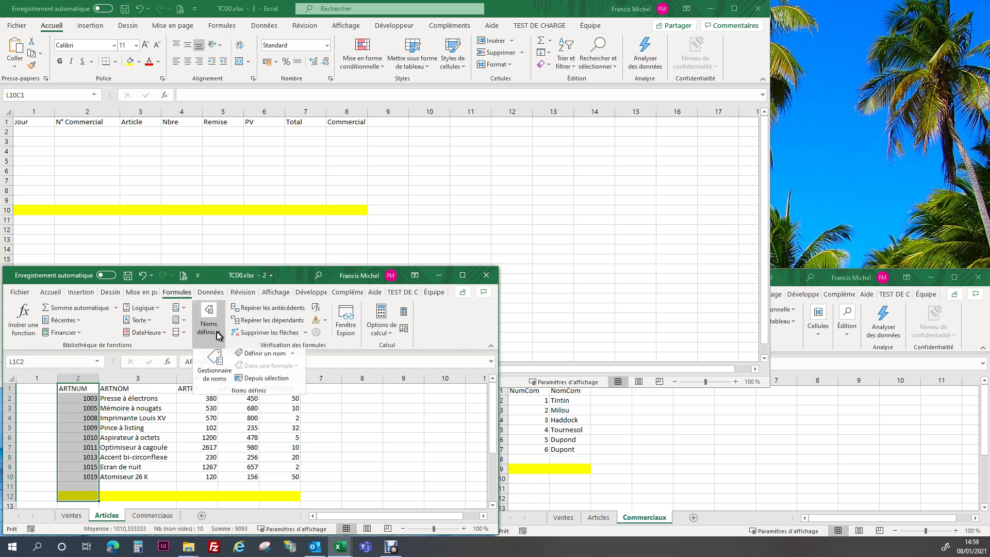
click(283, 386)
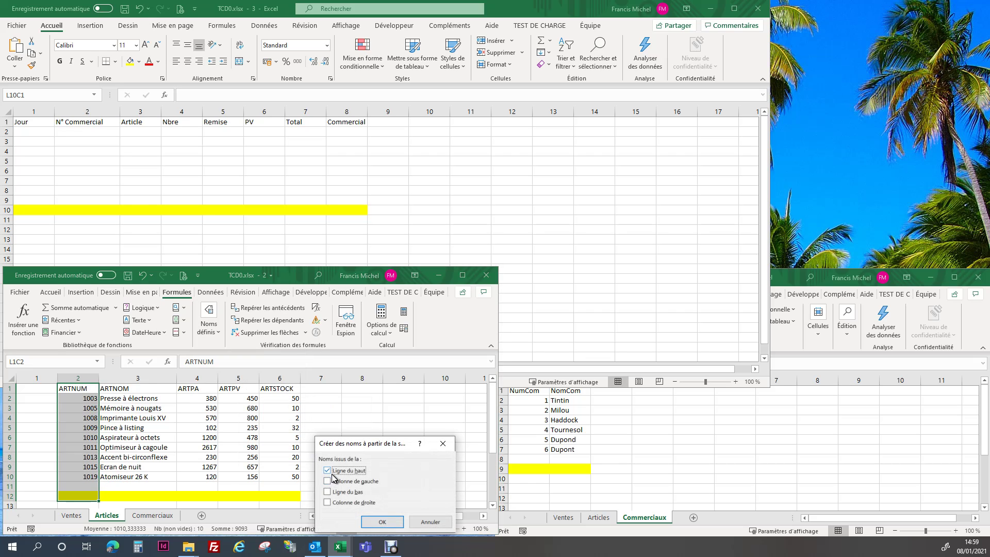
click(381, 522)
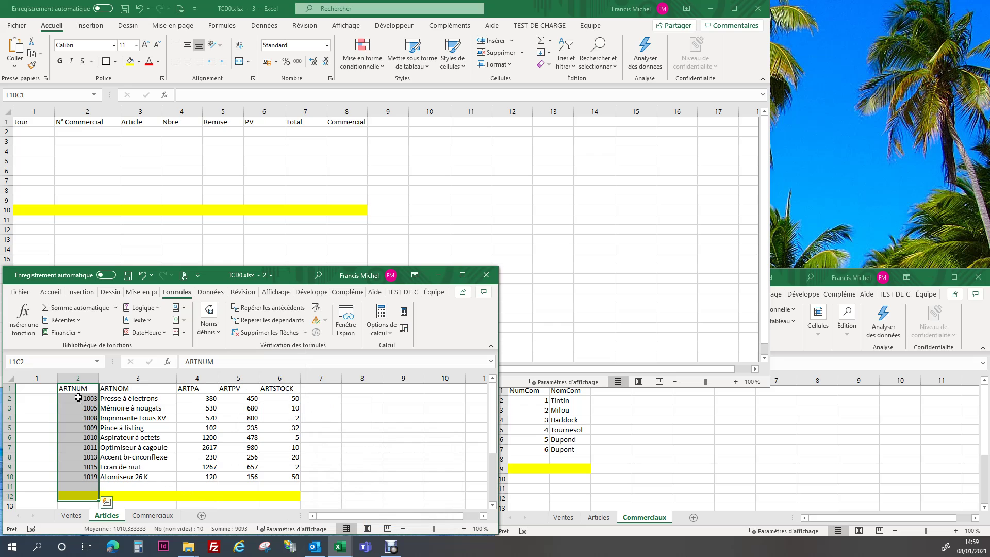
click(97, 361)
click(23, 371)
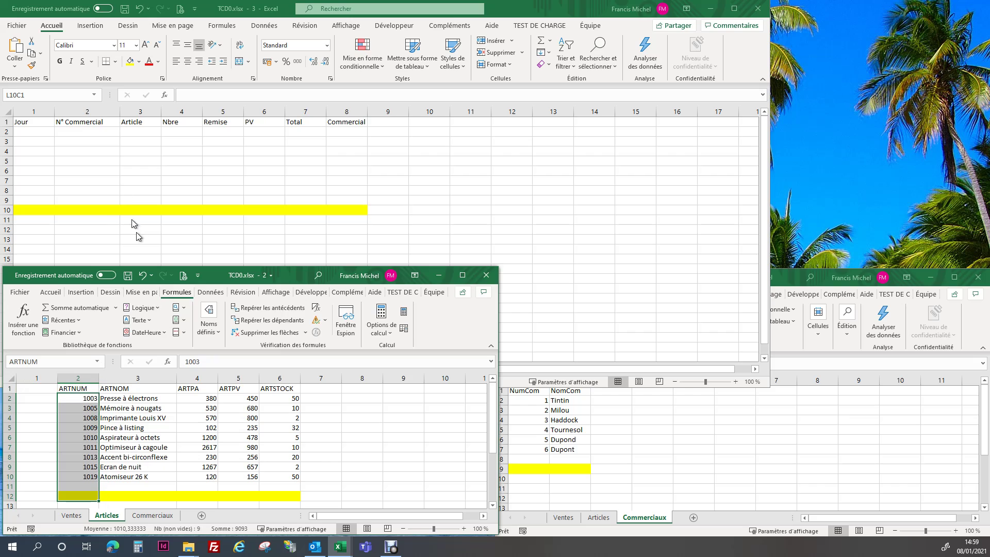
Enter the current date, 08/01/2021, in the first cell under Jour on the Ventes sheet
click(57, 154)
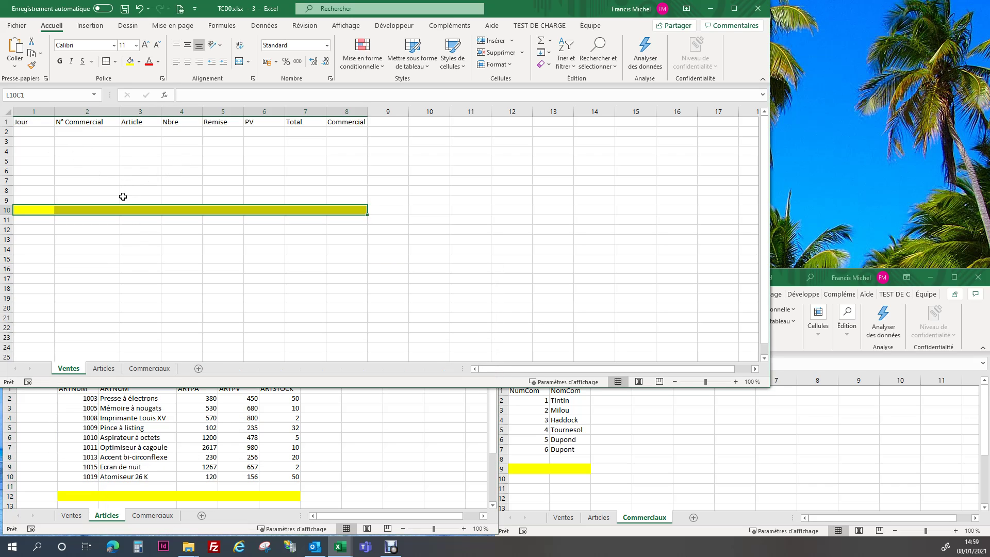
click(32, 133)
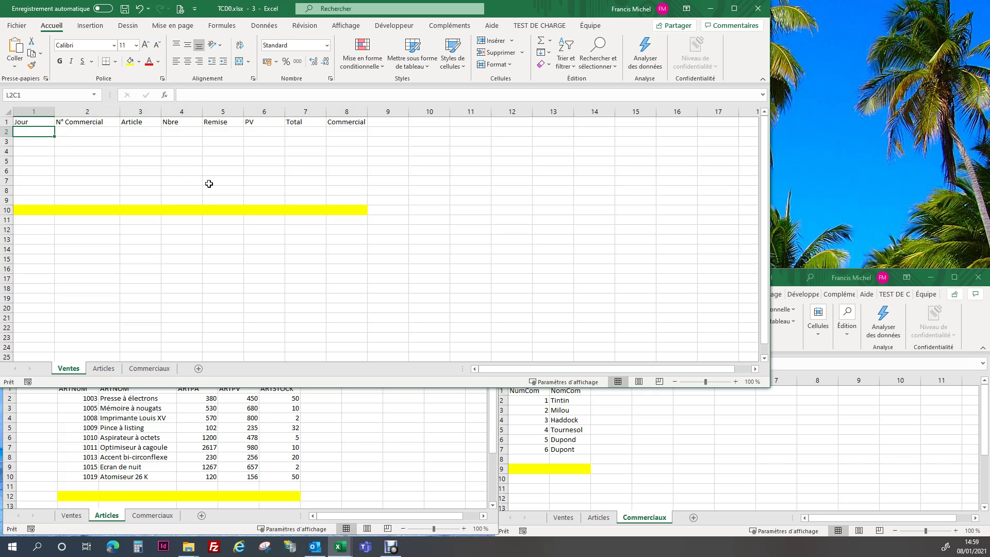
key(ctrl+semicolon)
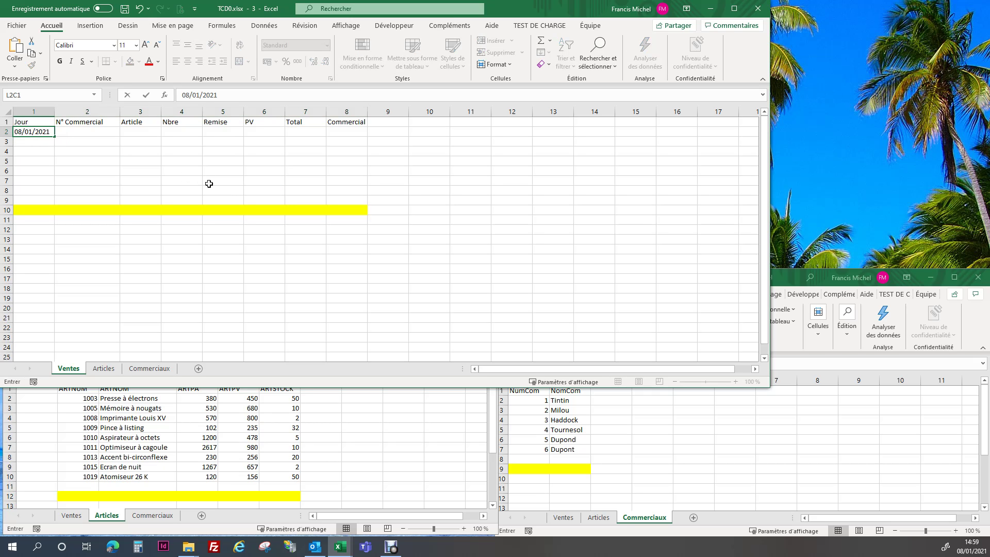
key(Return)
Enter a formula adding 2 to the date above in row 3 of the Jour column and fill it down to row 8
text(=)
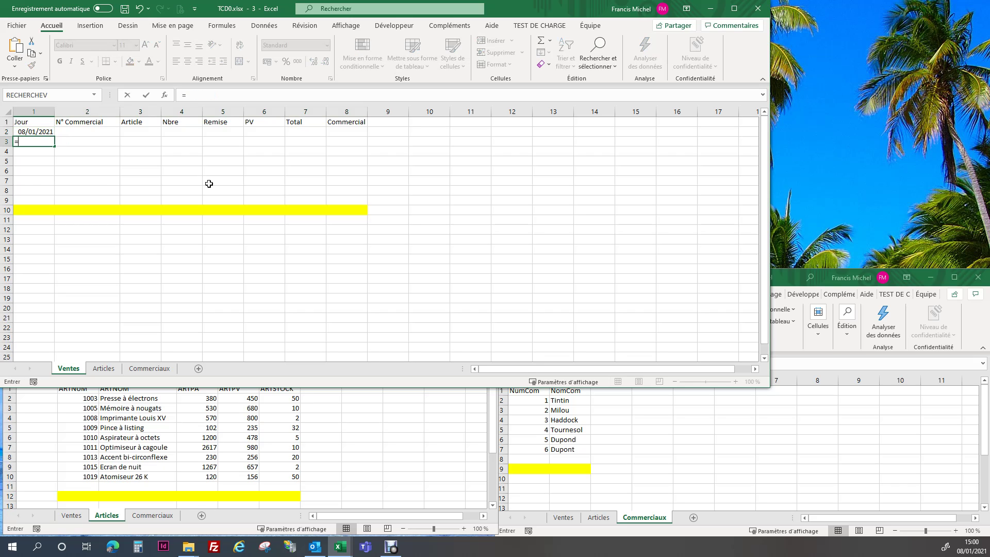
key(Up)
text(+)
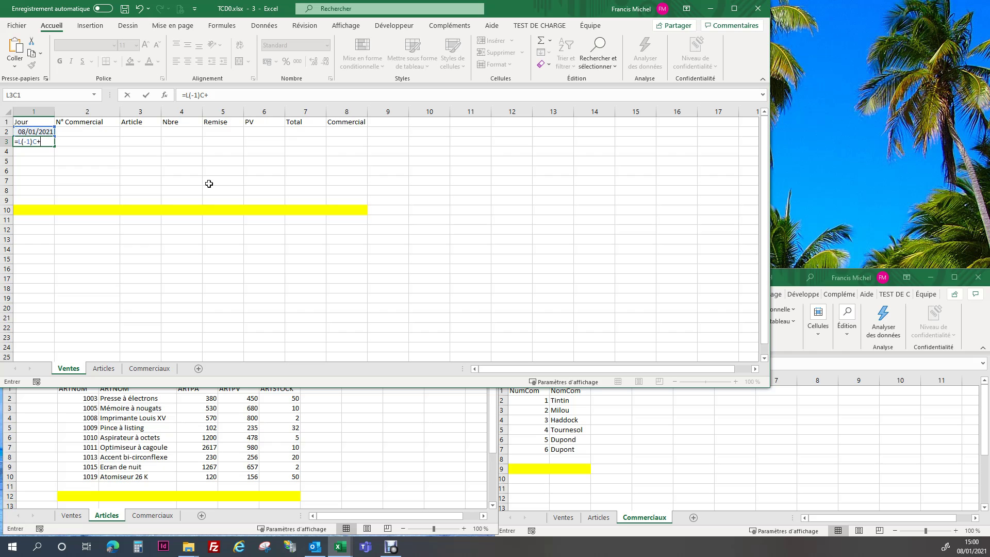
key(ctrl+Return)
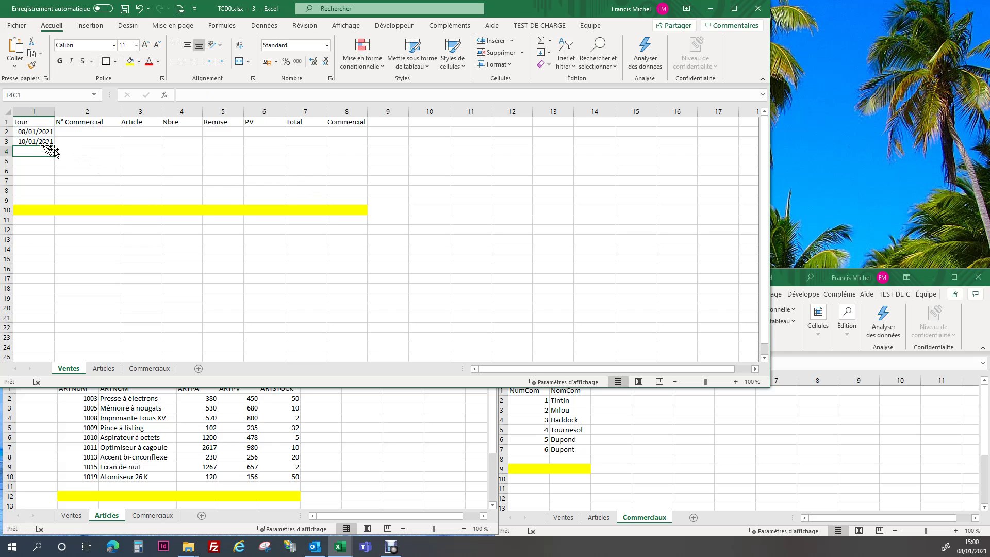
drag(54, 148, 54, 196)
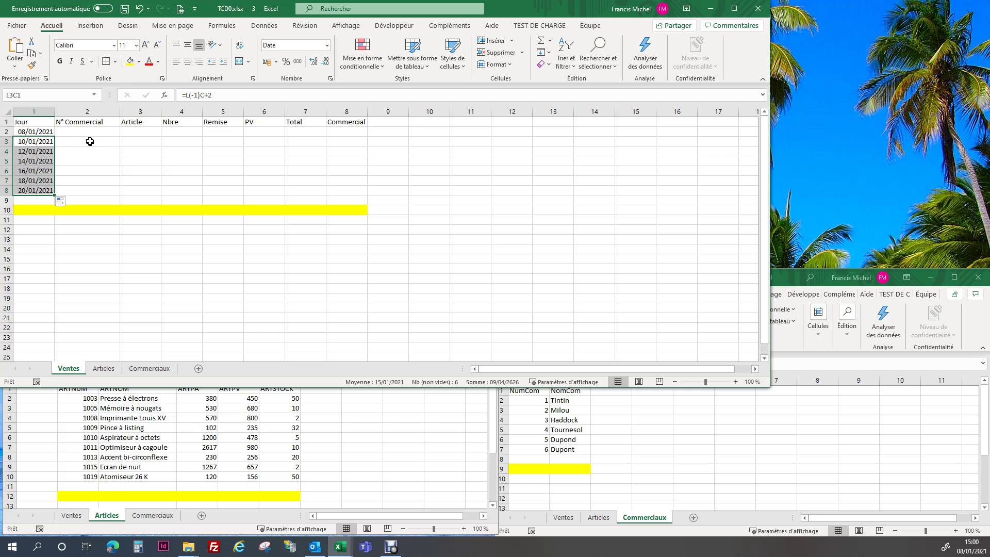
Restrict rows 2 to 10 of the Article column to a validation list with the source =artnum, widening the Ventes window for room
click(136, 131)
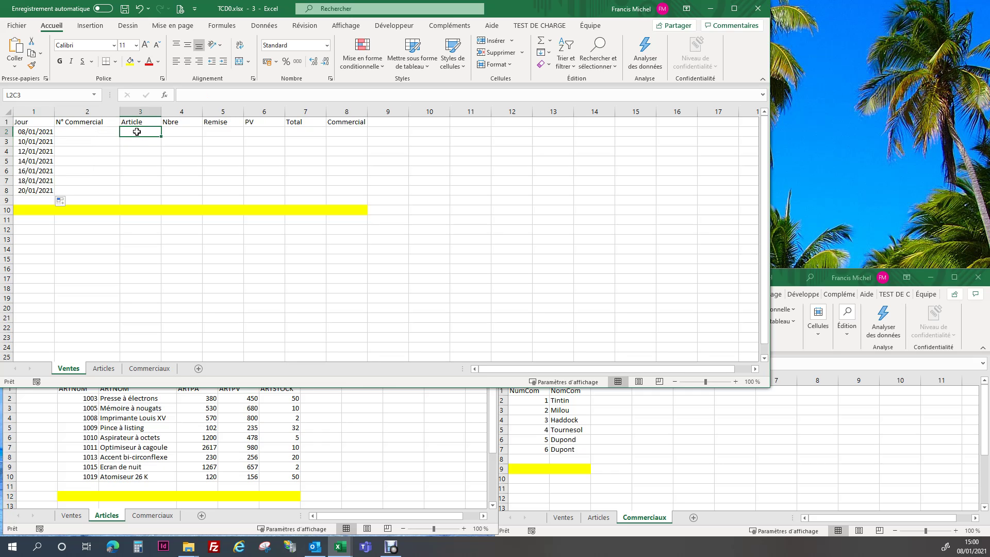
drag(137, 132, 135, 208)
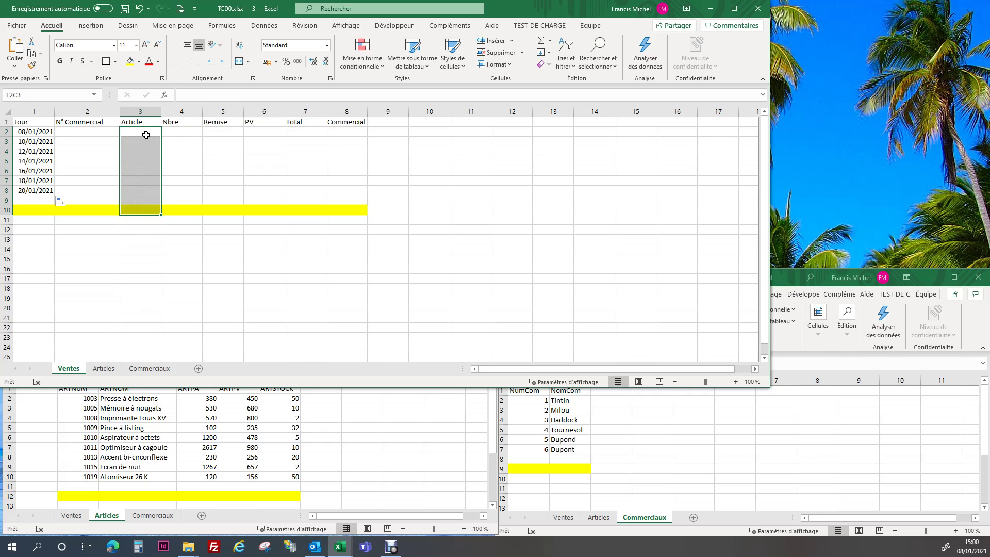
click(264, 26)
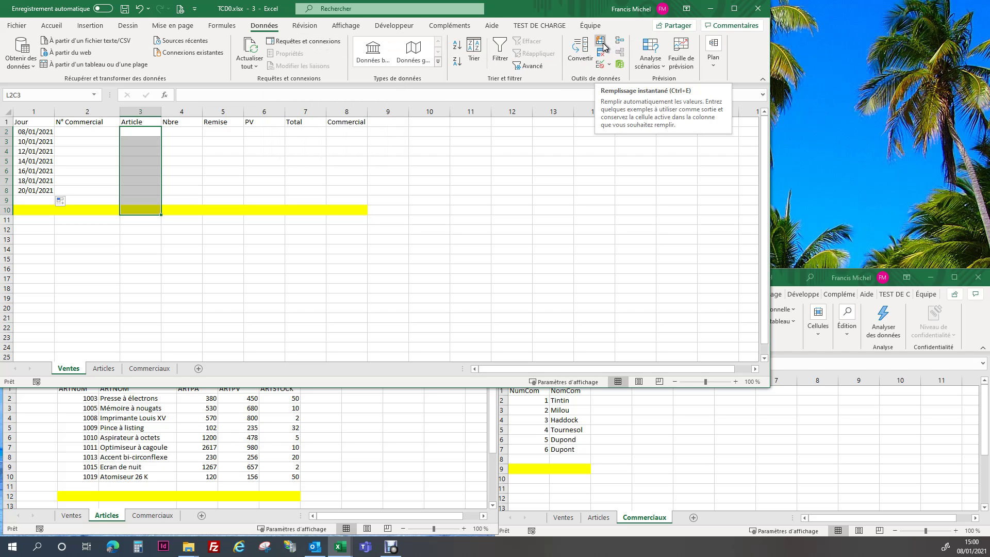
drag(770, 67, 981, 47)
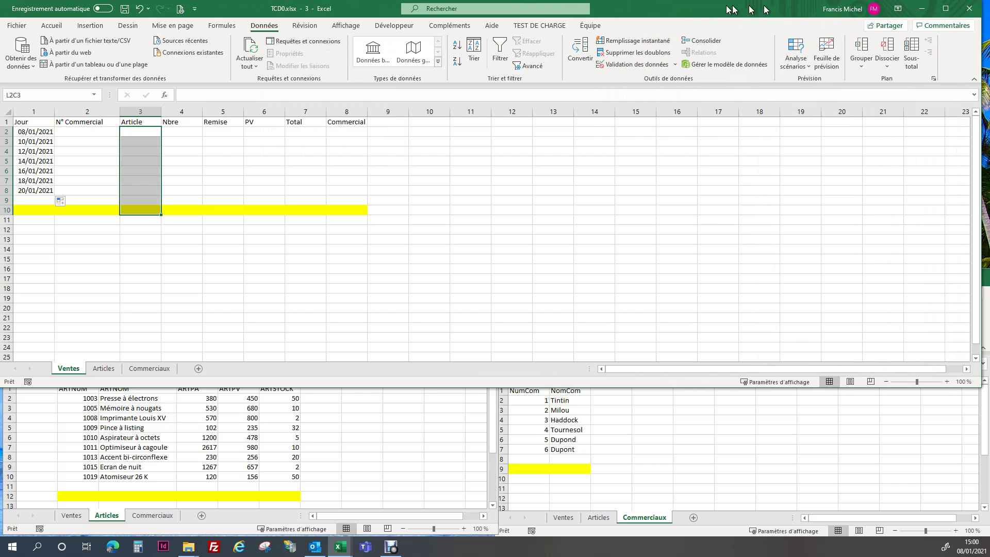
click(630, 66)
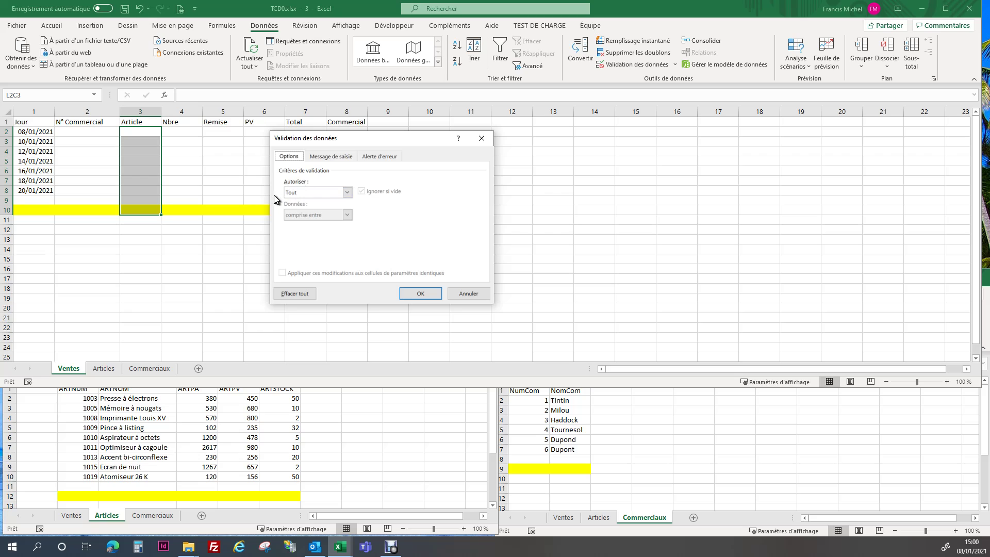
click(347, 193)
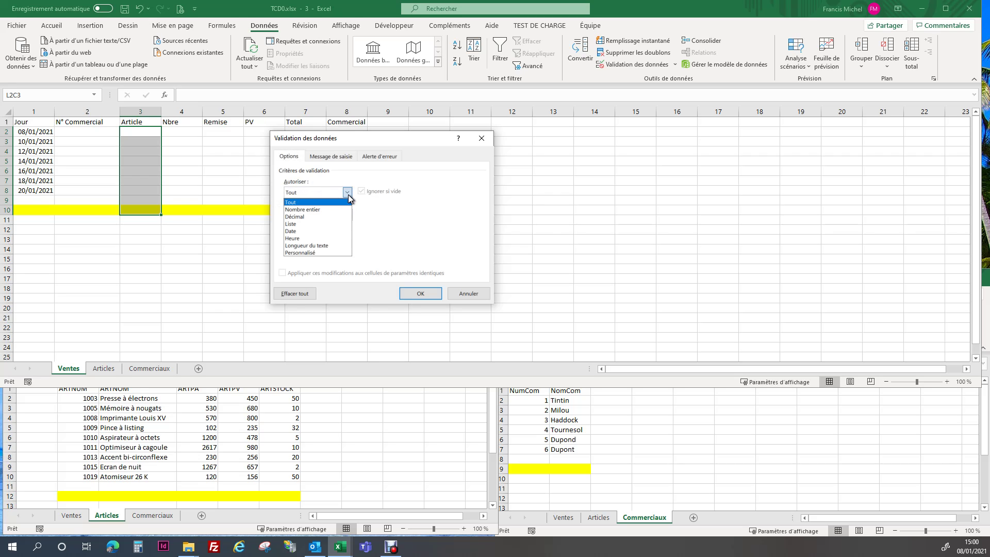
click(305, 224)
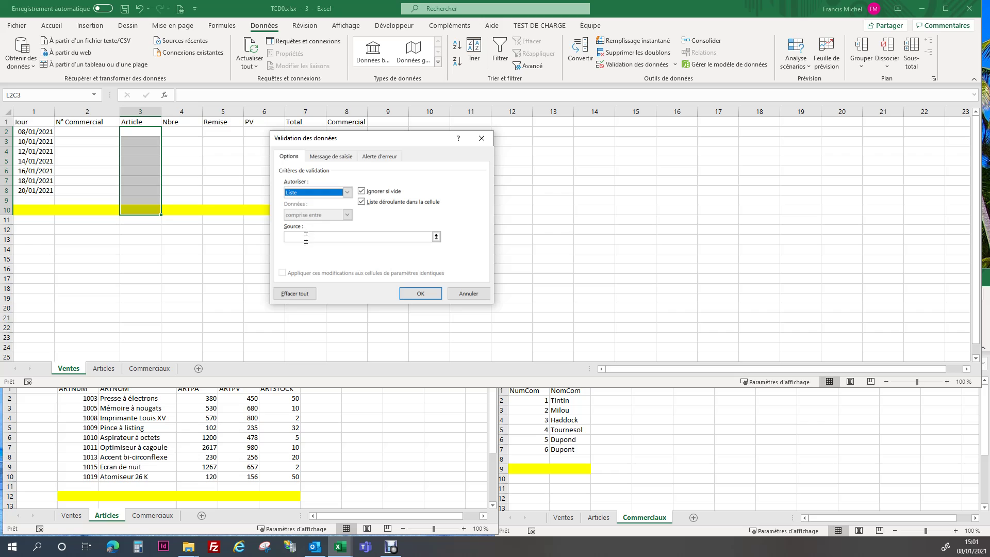
click(370, 239)
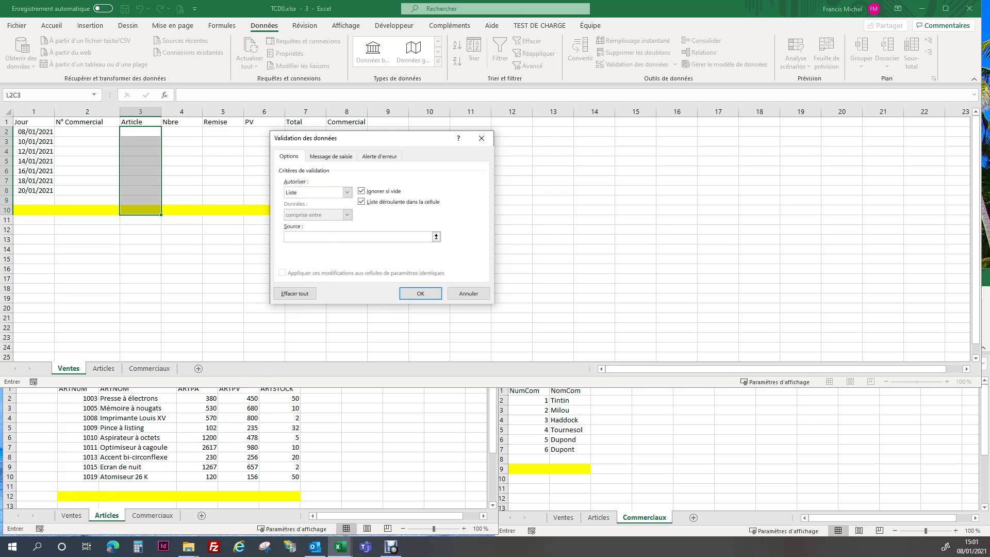
text(=artnum)
Give the validation an input message titled "Article" with the text "Merci de saisir ou de choisir un article"
click(338, 157)
click(335, 207)
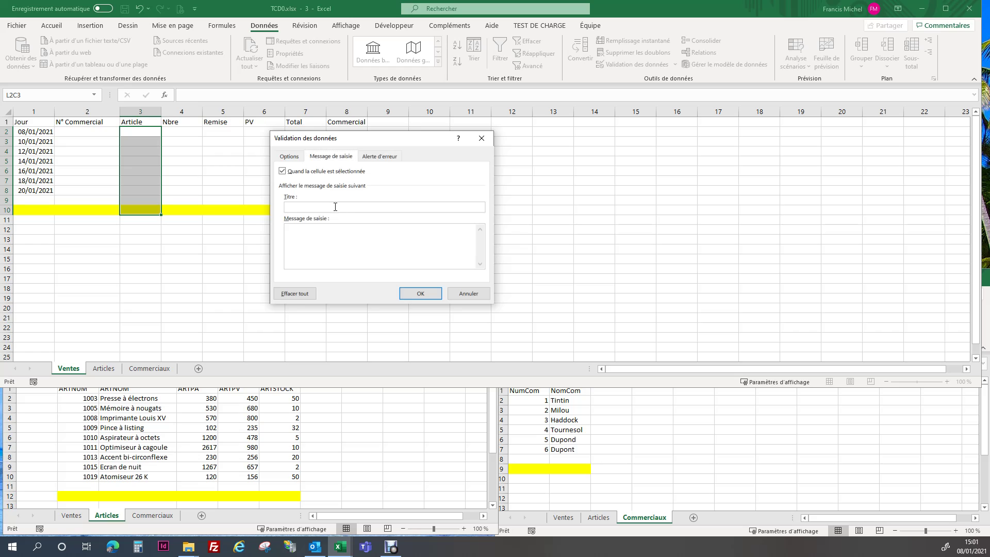
text(Ar)
text(erci de saisir ou de c)
text(hoisir un article)
Add a Stop error alert titled "Erreur" with the message "Cet article n'existe pas" and apply the validation
click(381, 157)
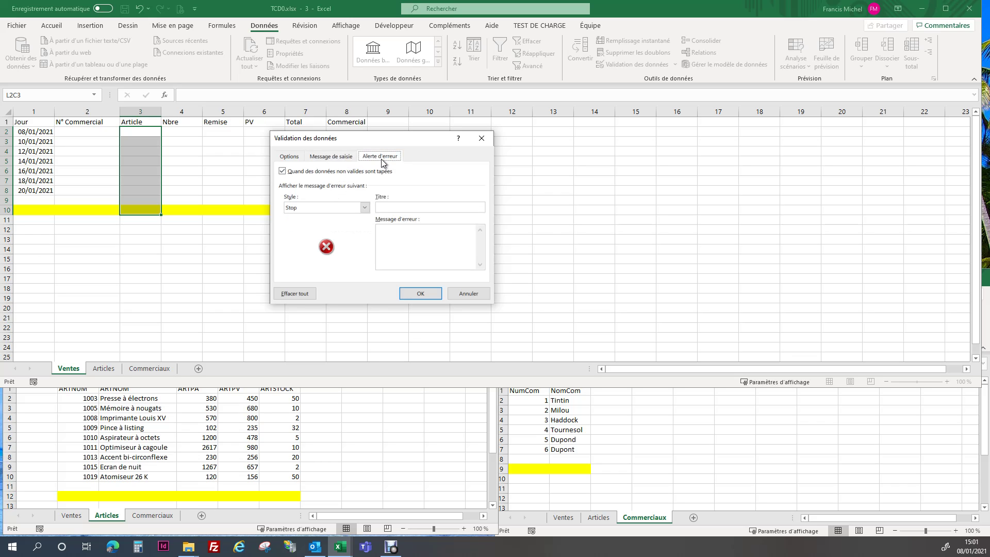
click(394, 207)
text(Erreur)
text(C)
text(et art)
text(icle n'existe pas)
click(431, 294)
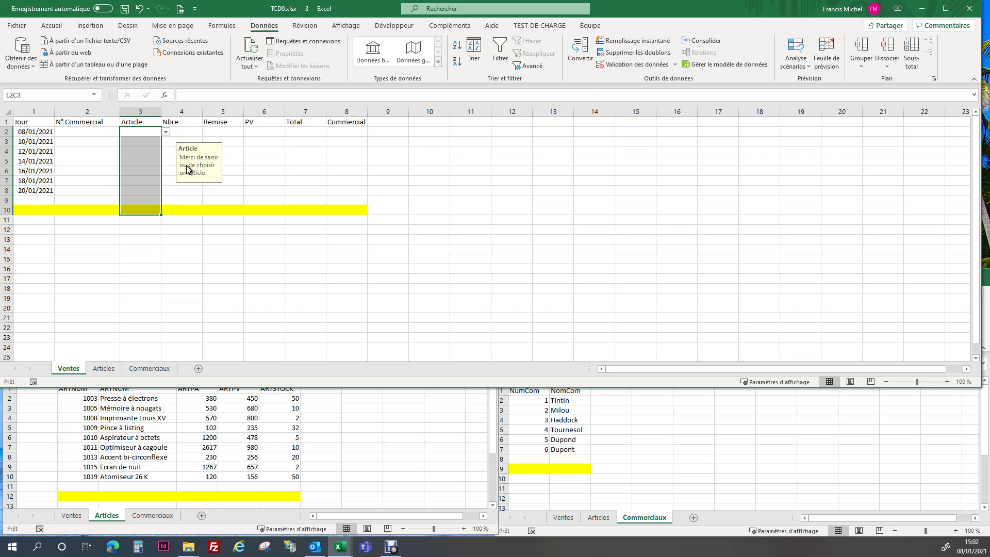
Choose article 1009 from the list in row 2 of the Article column and enter 1003 in row 3
click(85, 158)
click(134, 132)
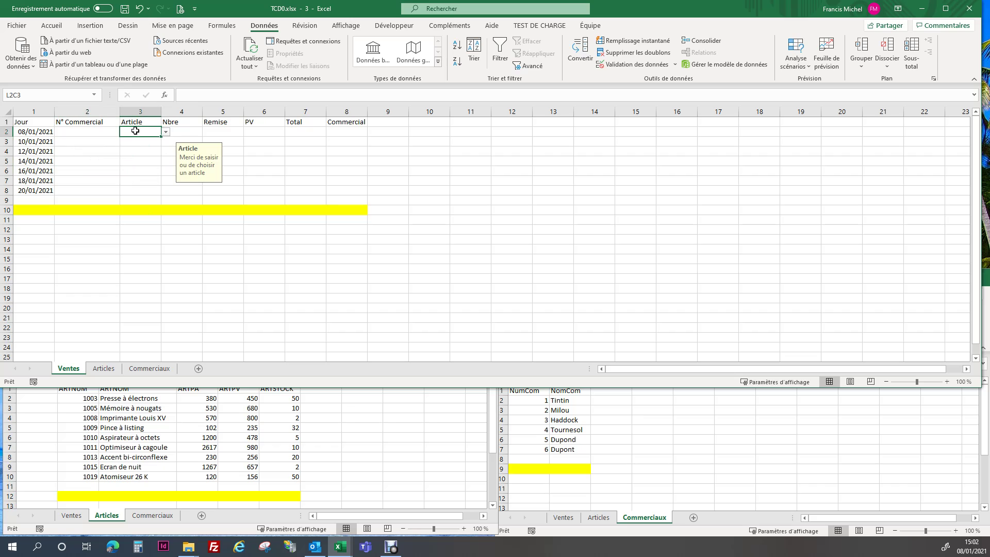
click(166, 132)
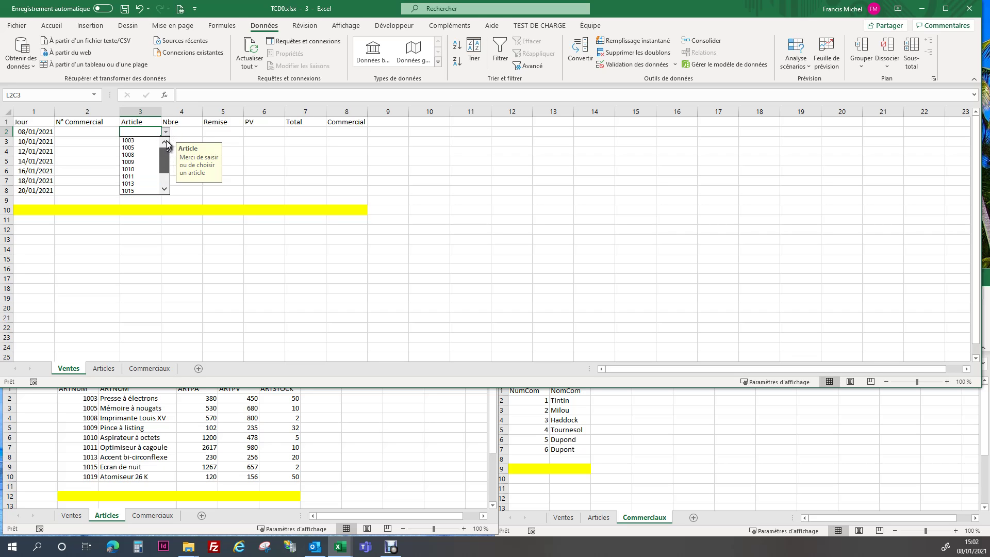
click(135, 162)
click(133, 142)
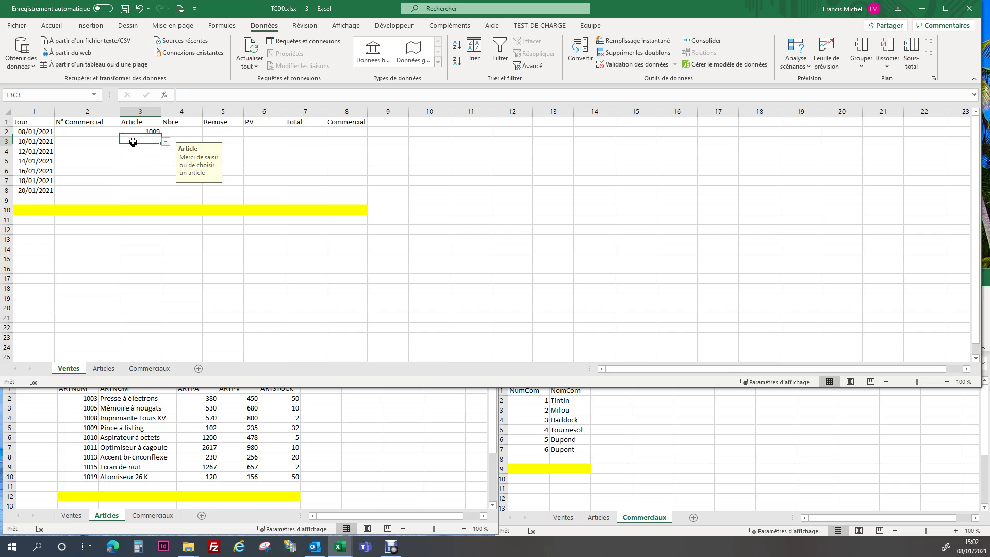
text(1003)
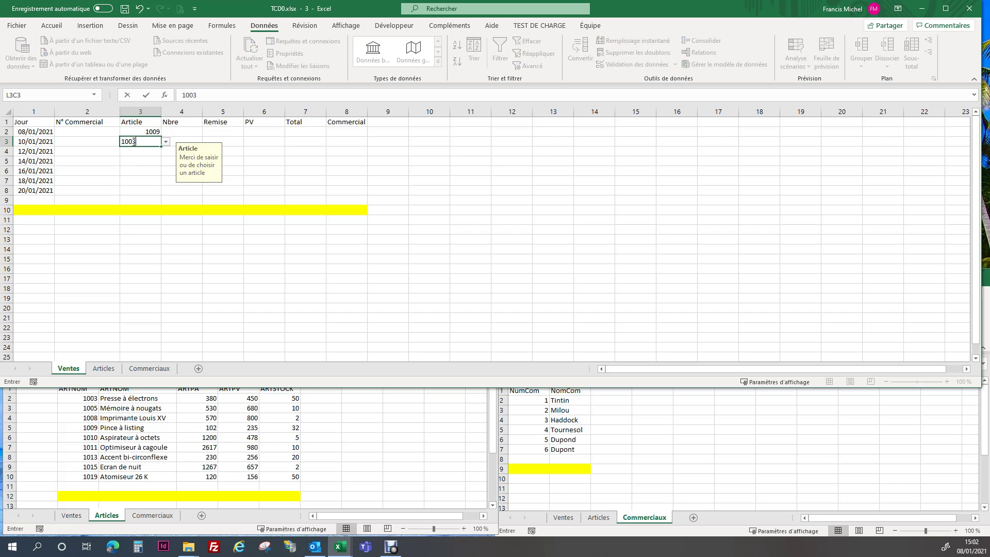
key(Return)
Test the validation by entering the unlisted numbers 105 and 321321 in rows 4 and 5 of the Article column
text(105)
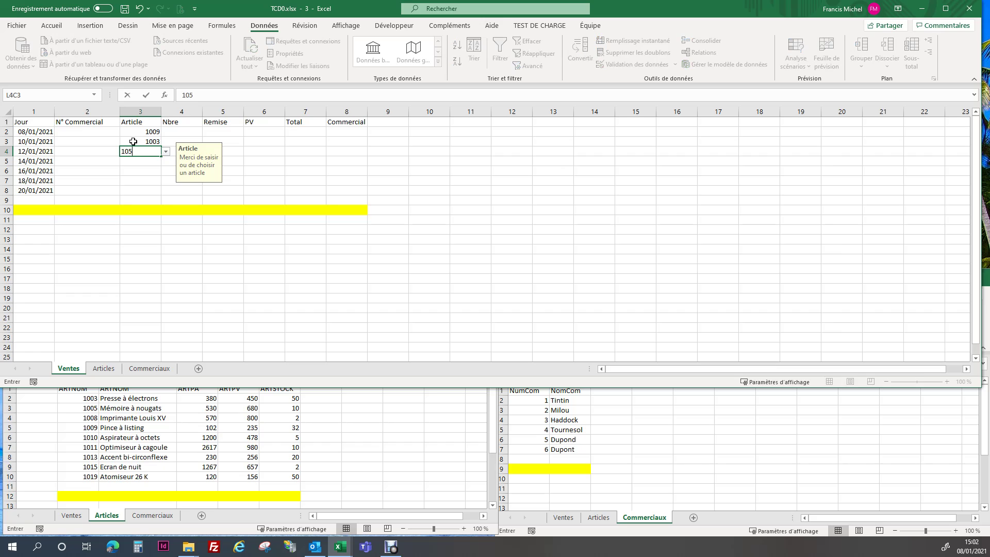
key(Return)
text(321321)
key(Return)
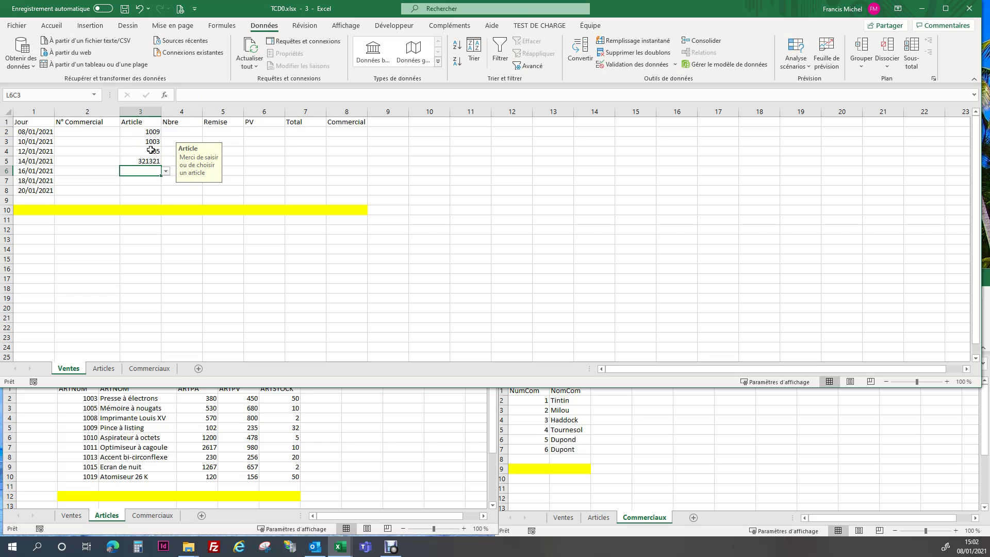
click(147, 160)
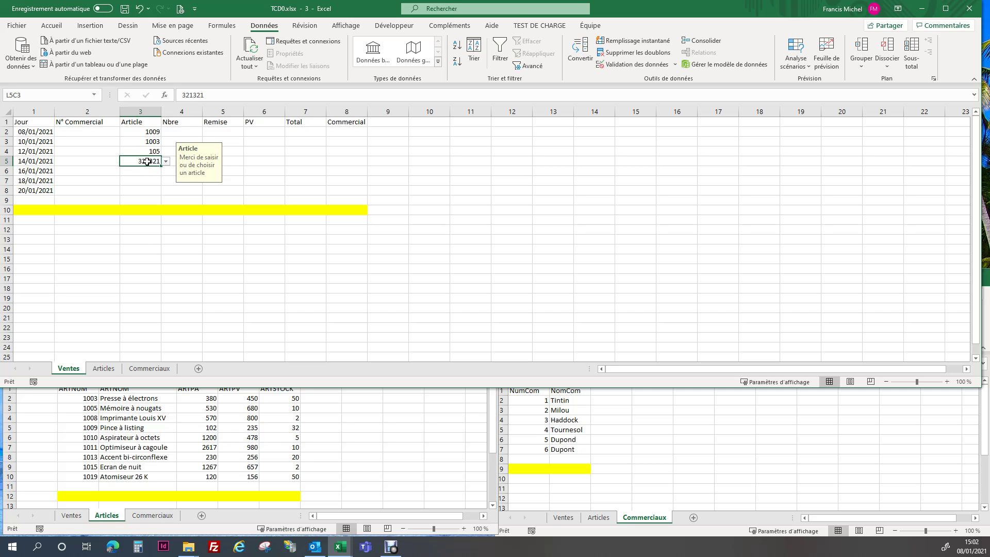
Turn off ignoring blanks in the Article column's validation and apply the change to all cells with identical settings
click(146, 151)
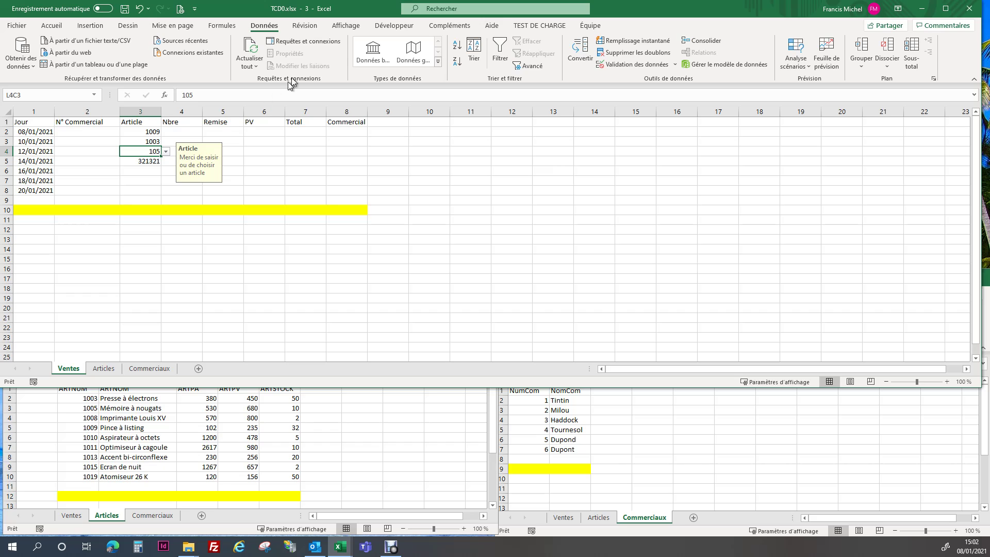
click(628, 66)
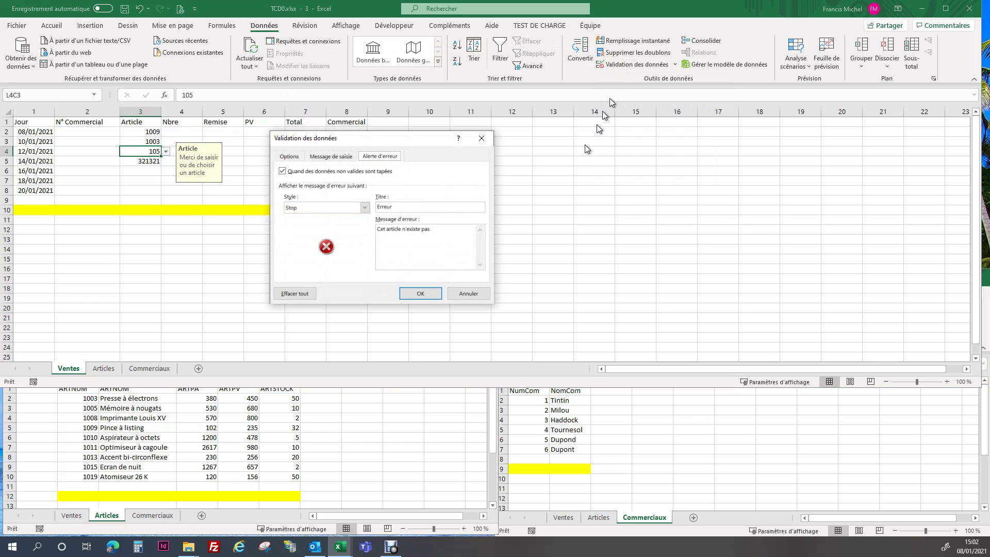
click(300, 160)
drag(335, 138, 446, 112)
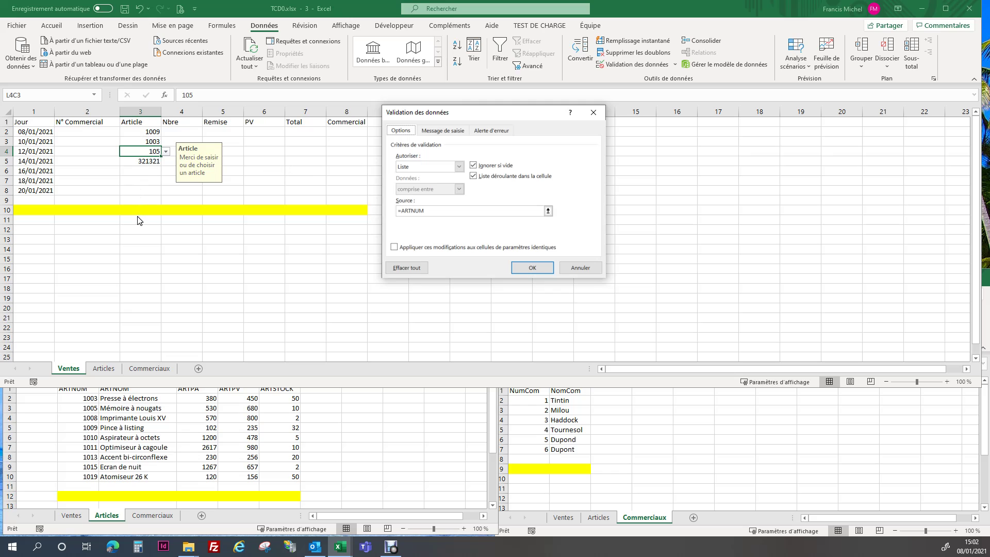
click(395, 249)
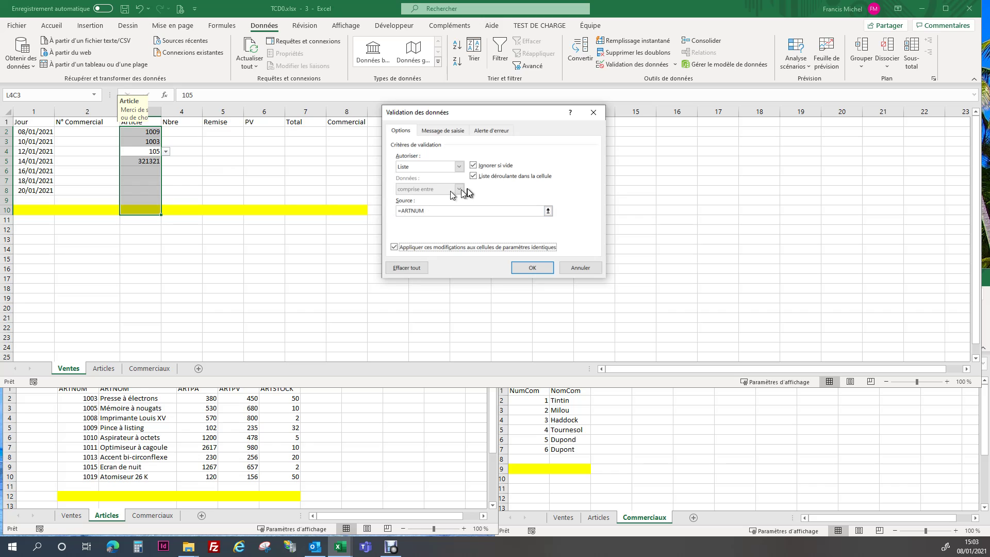
click(473, 165)
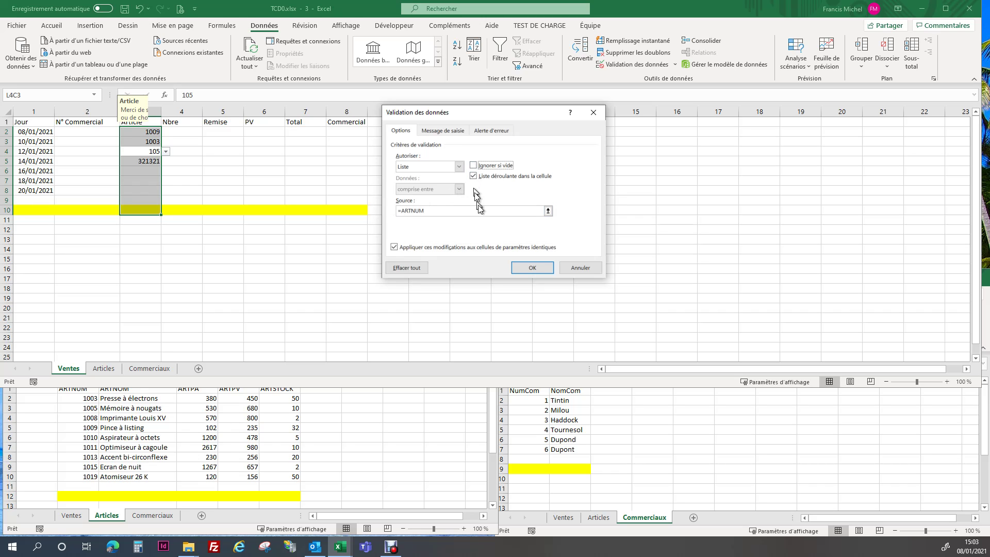
click(532, 268)
Try to enter the unlisted article number 654654 in row 4 of the Article column
click(141, 150)
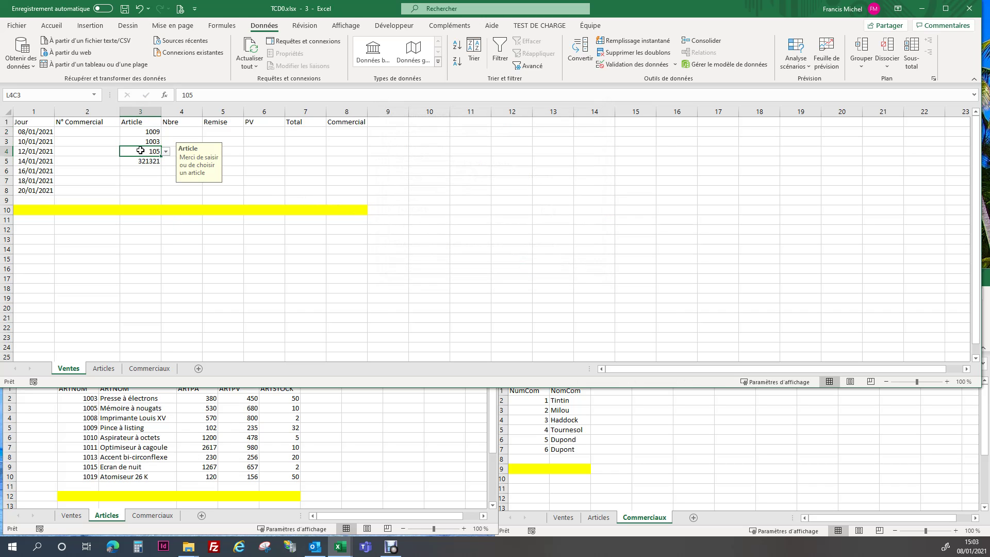
text(654654)
key(Return)
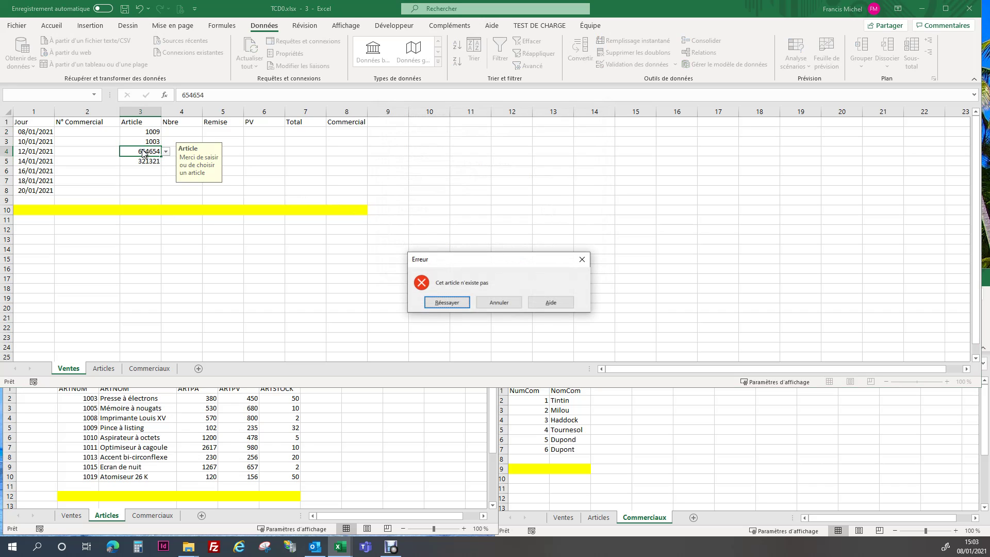
key(Escape)
Choose articles 1005, 1013 and 1009 from the list for rows 4, 5 and 6 of the Article column
click(166, 151)
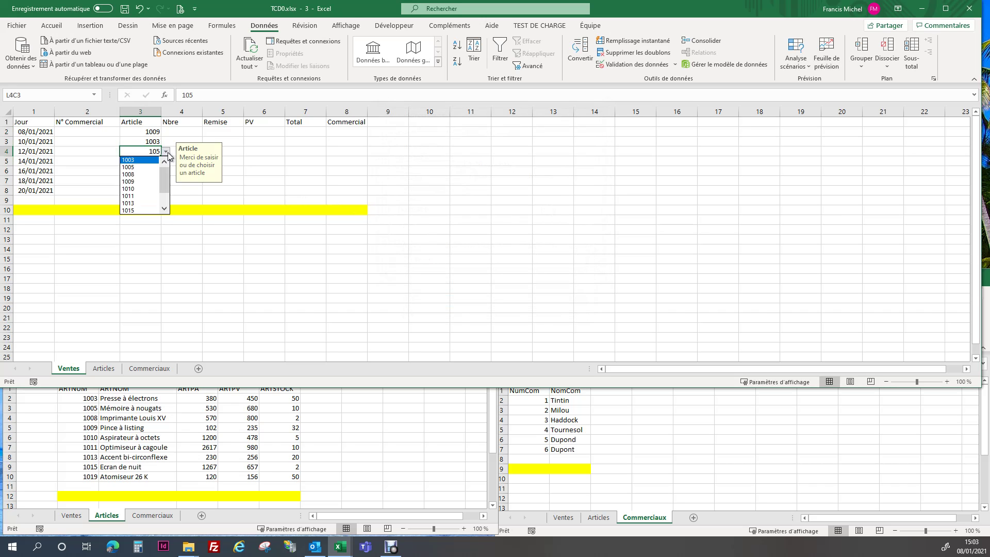
click(150, 167)
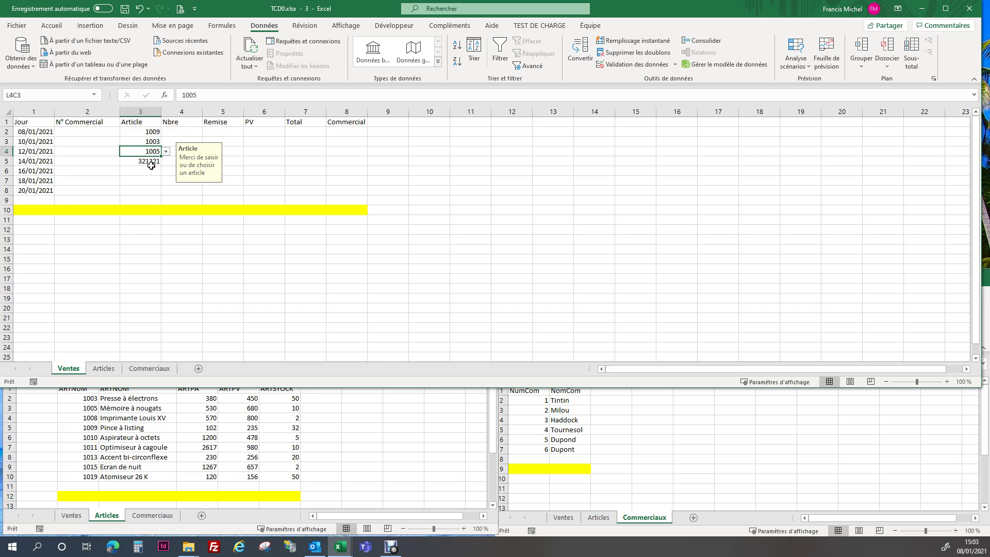
click(151, 166)
click(166, 161)
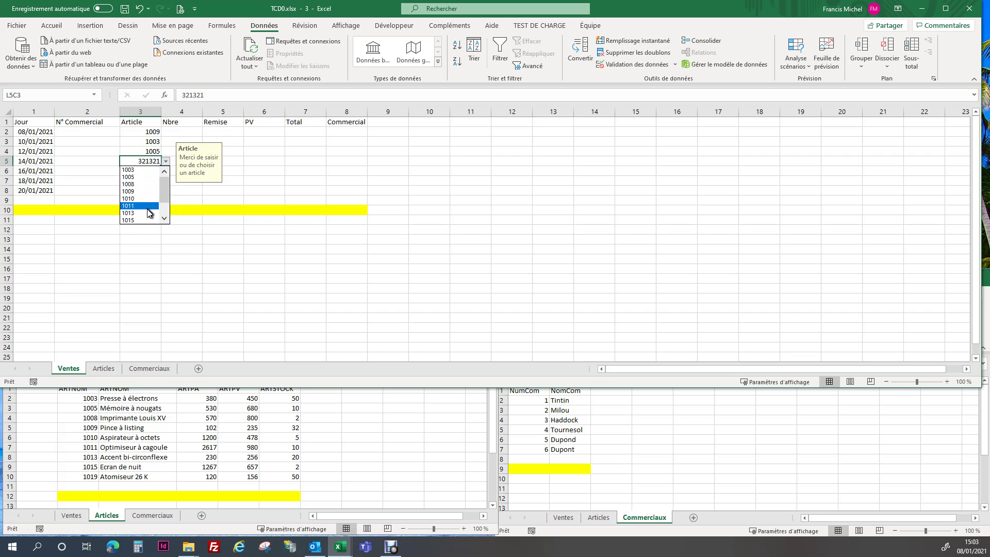
click(148, 212)
click(148, 172)
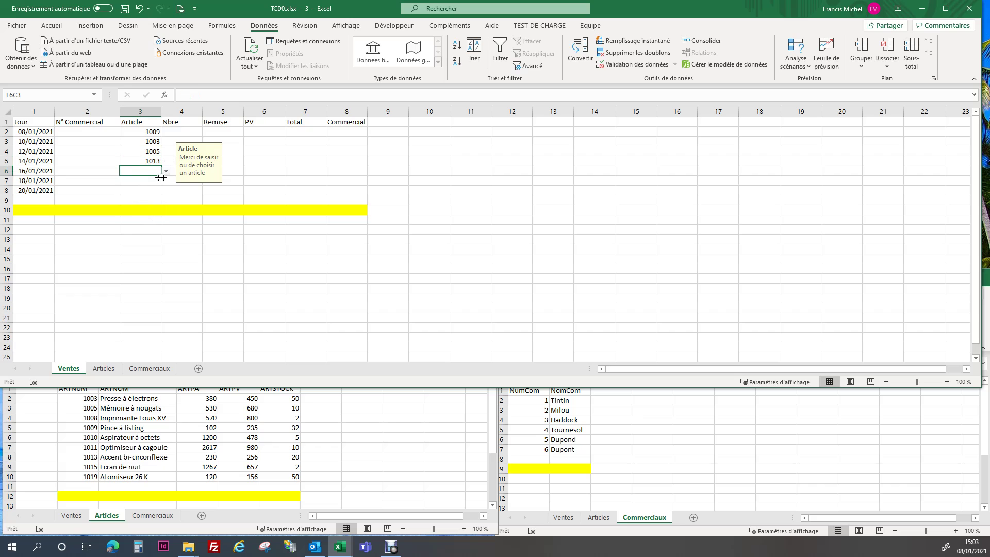
click(165, 171)
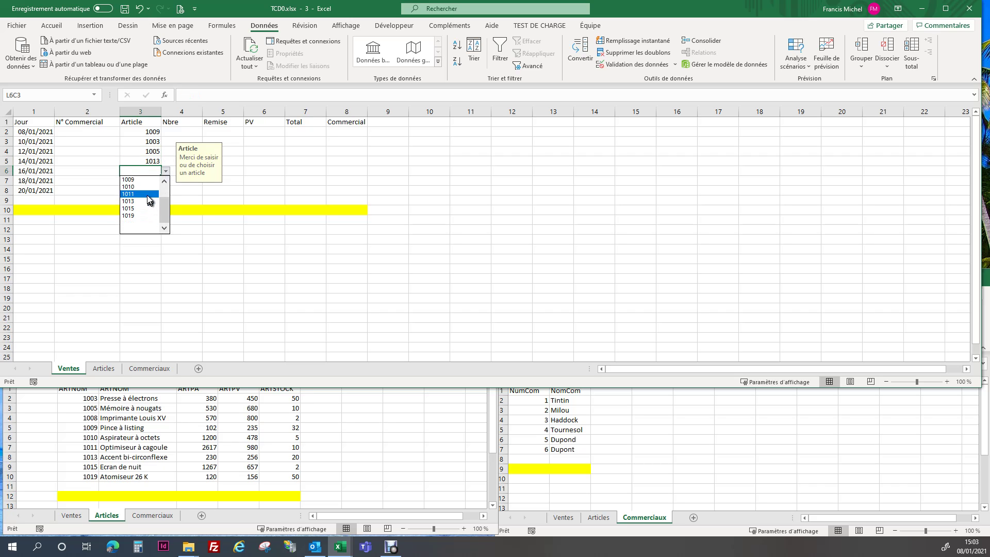
click(145, 180)
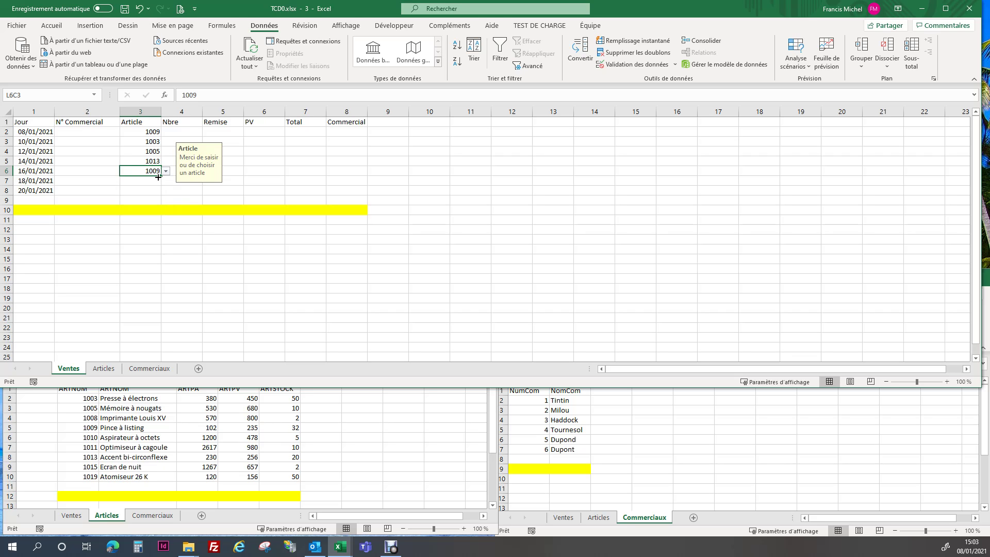
Choose article 1003 from the list for row 7 of the Article column and enter 1008 in row 8
click(157, 181)
click(166, 181)
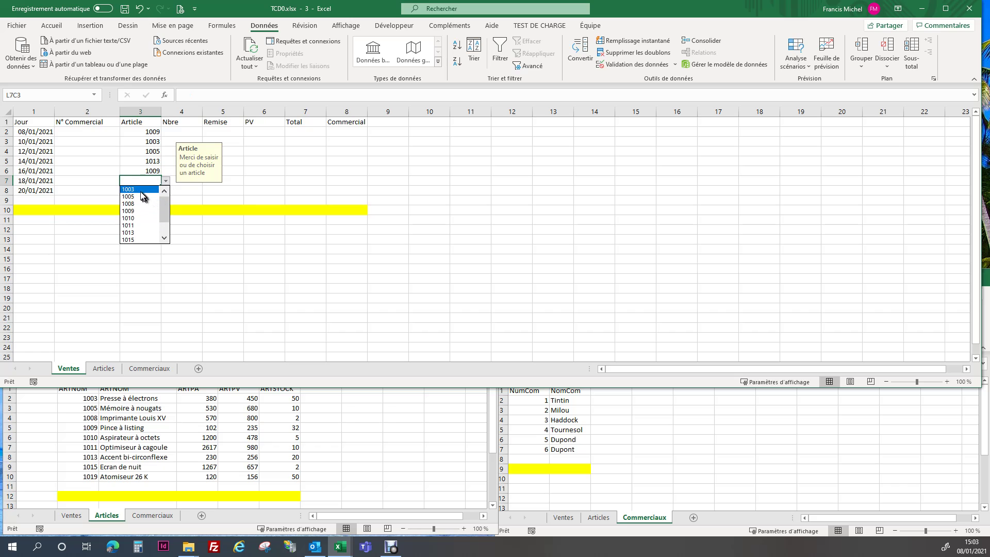
click(139, 191)
click(151, 190)
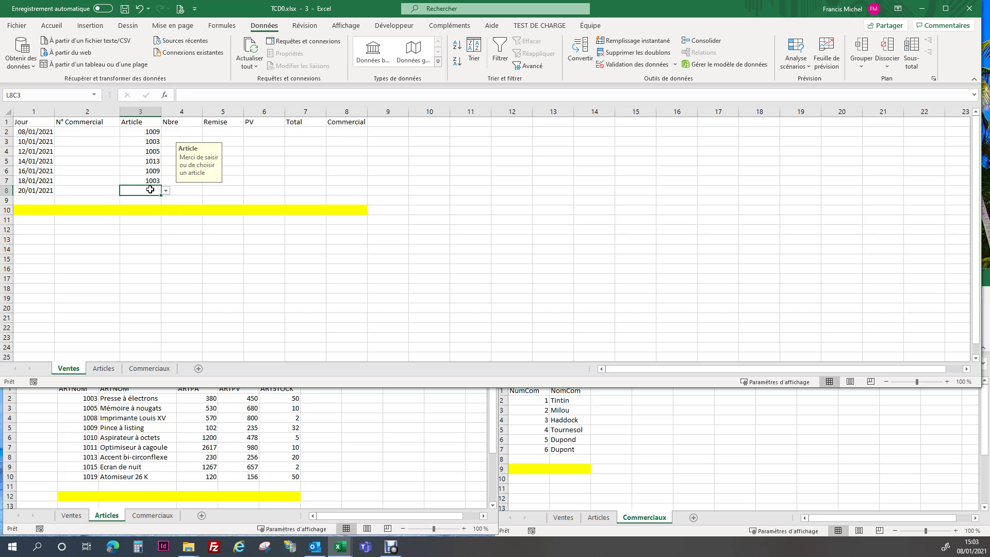
text(1008)
key(Tab)
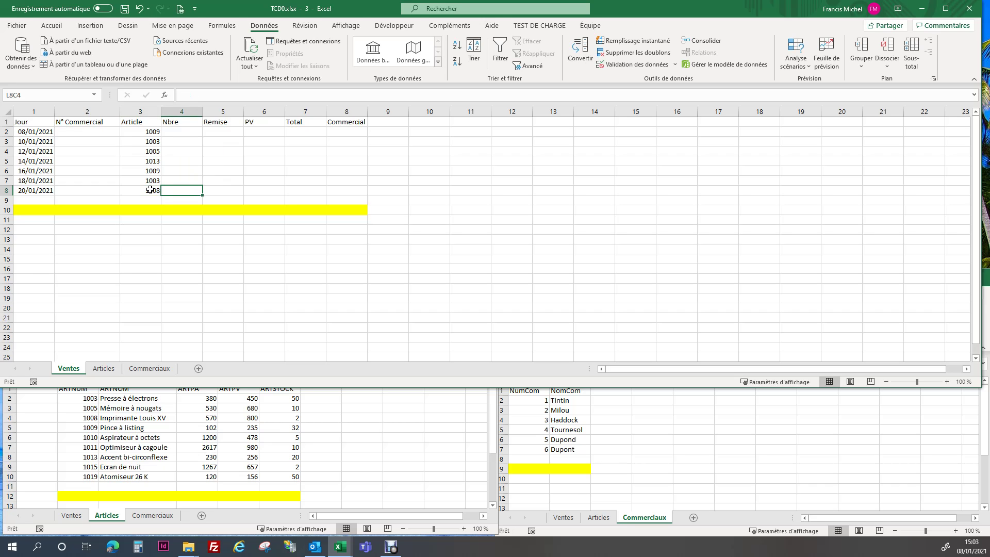
Restrict rows 2 to 10 of the N° Commercial column to whole numbers between 1 and 6 with data validation
click(140, 141)
drag(87, 132, 82, 206)
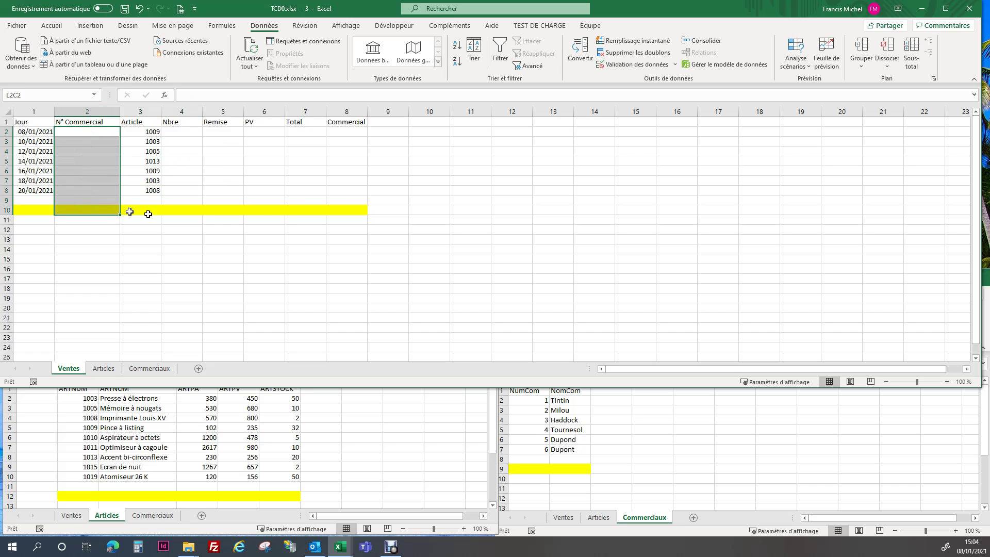
click(654, 66)
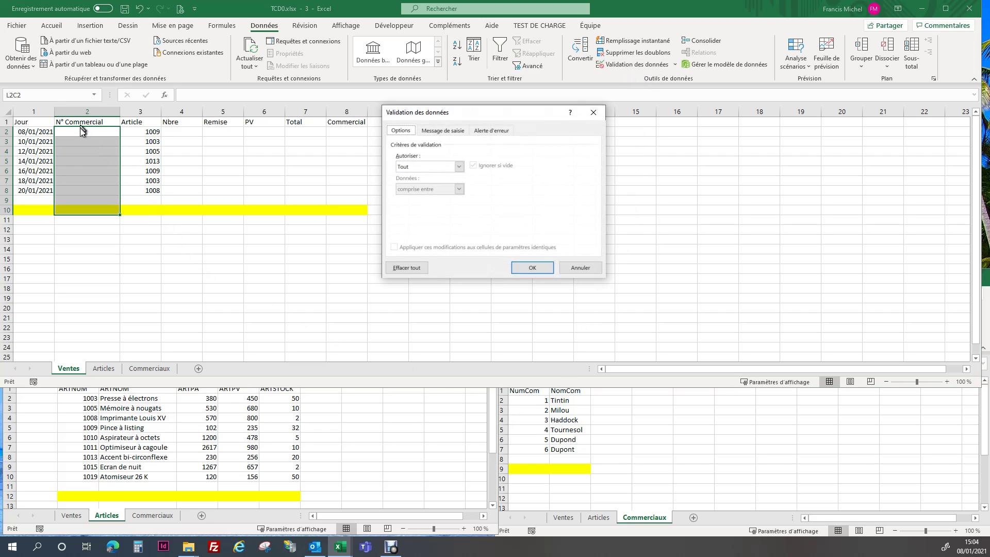
click(459, 166)
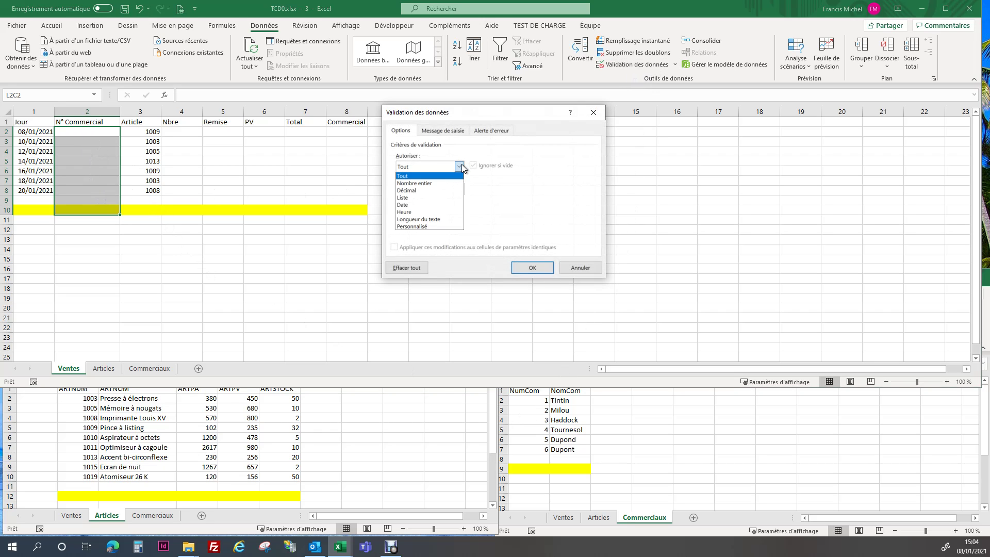
click(416, 183)
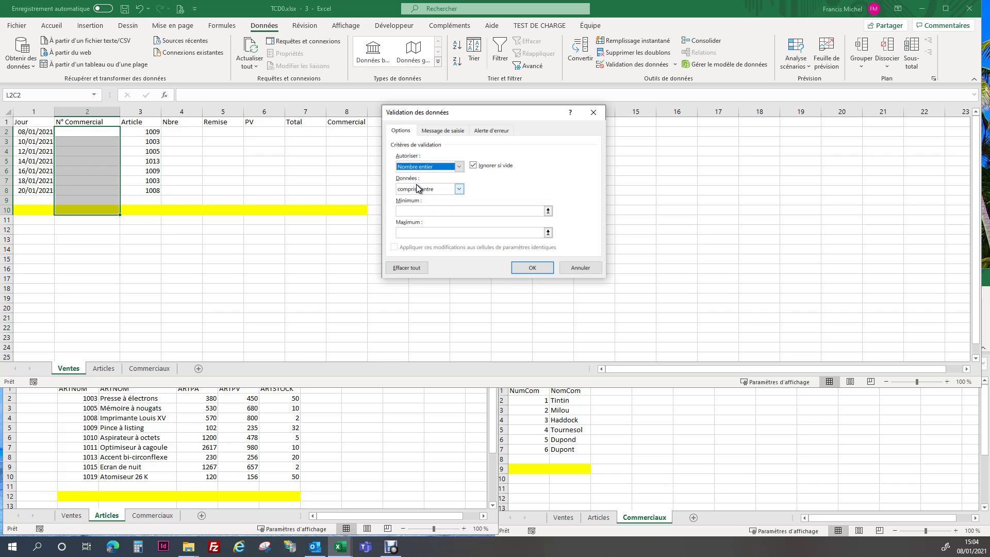
drag(467, 112, 281, 38)
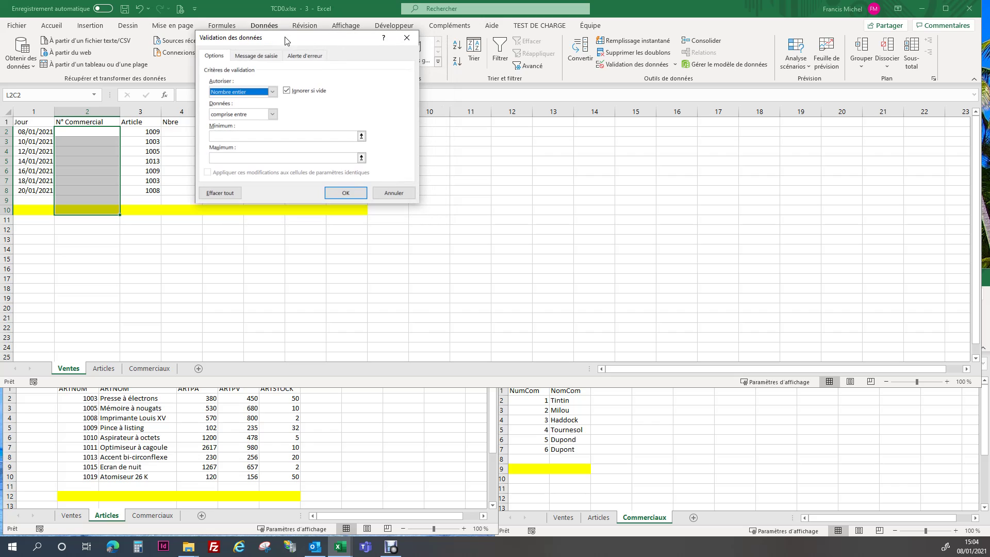
click(242, 136)
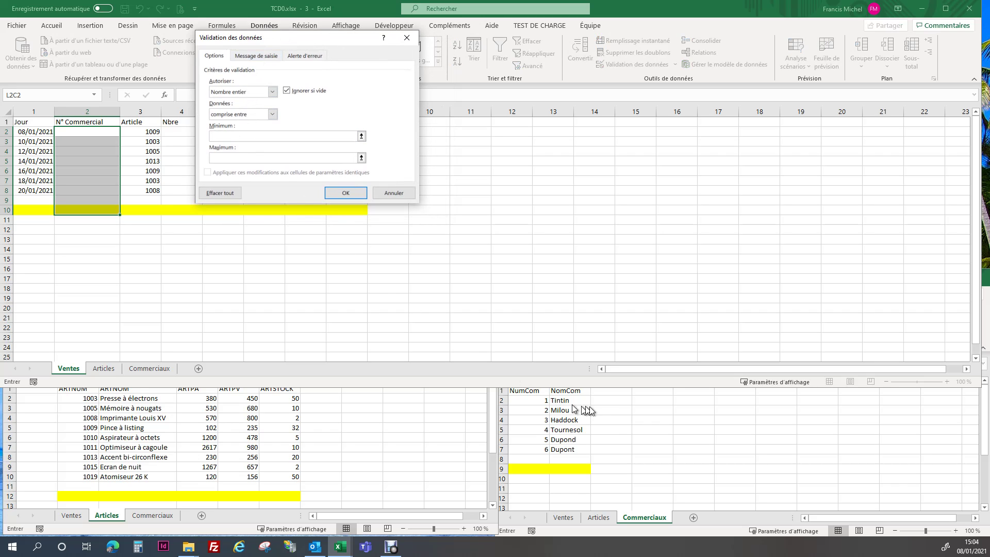
text(1)
click(217, 159)
text(6)
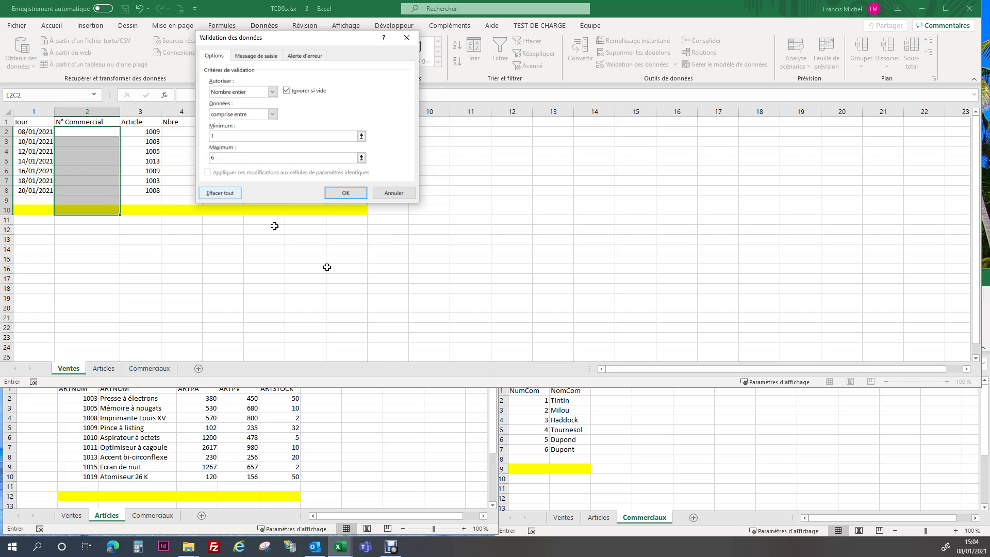
click(359, 195)
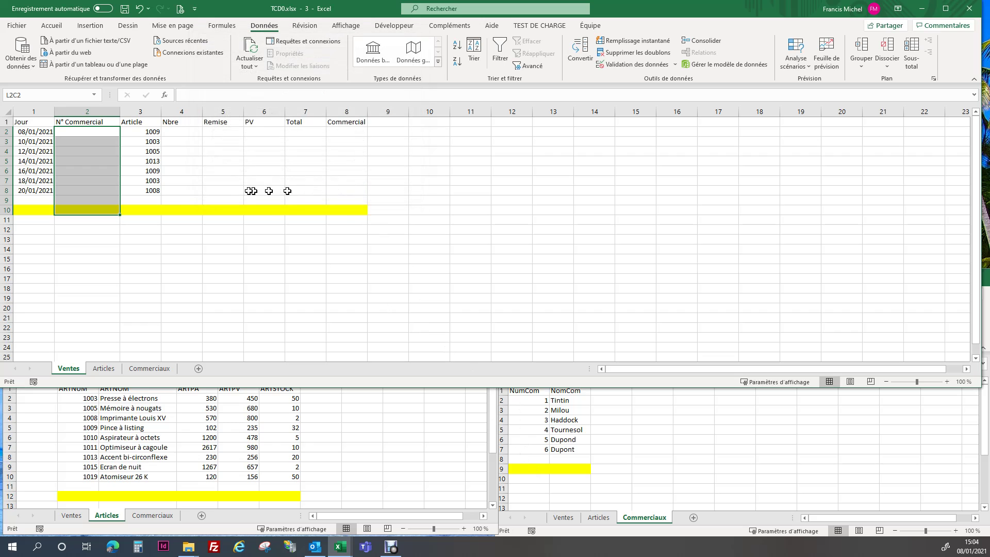
Fill rows 2 to 8 of the N° Commercial column with 1, 3, 2, 4, 1, 3 and 5
click(104, 134)
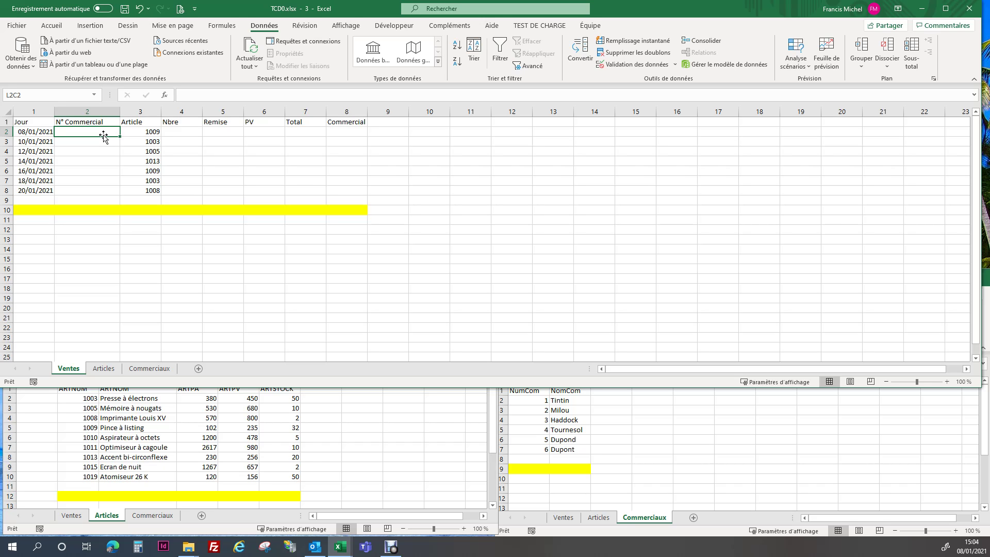
text(1)
key(Return)
text(3)
key(Return)
text(2)
key(Return)
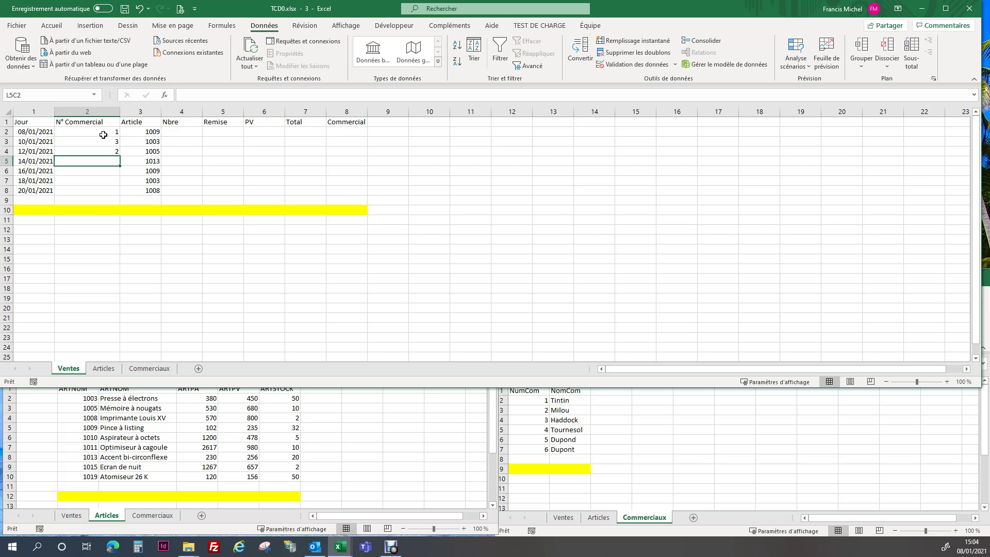
text(4)
key(Return)
text(1)
key(Return)
text(3)
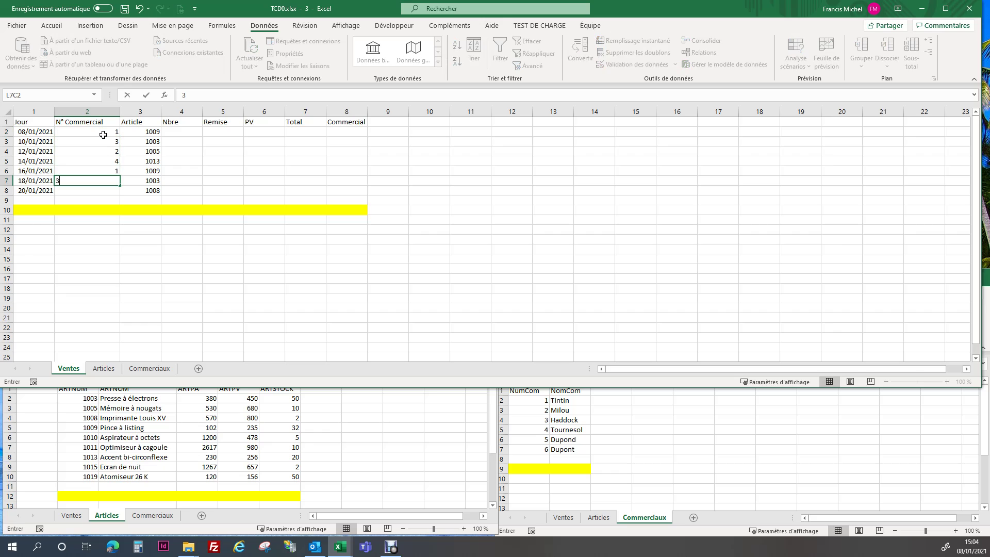
key(Return)
text(5)
key(Return)
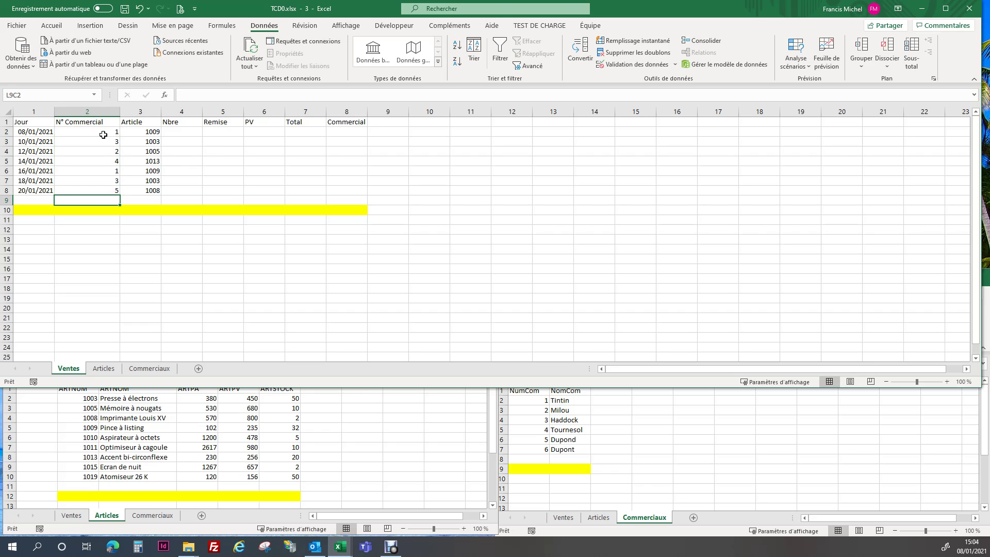
Fill rows 2 to 8 of the Nbre column with 2, 5, 3, 4, 7, 10 and 2
click(185, 131)
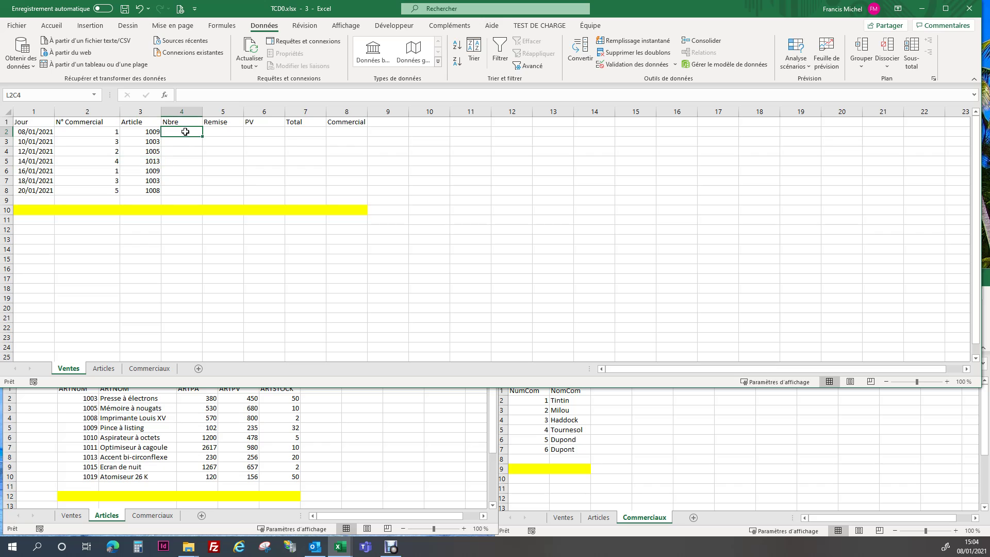
text(2)
key(Return)
text(5)
key(Return)
text(3)
key(Return)
text(4)
key(Return)
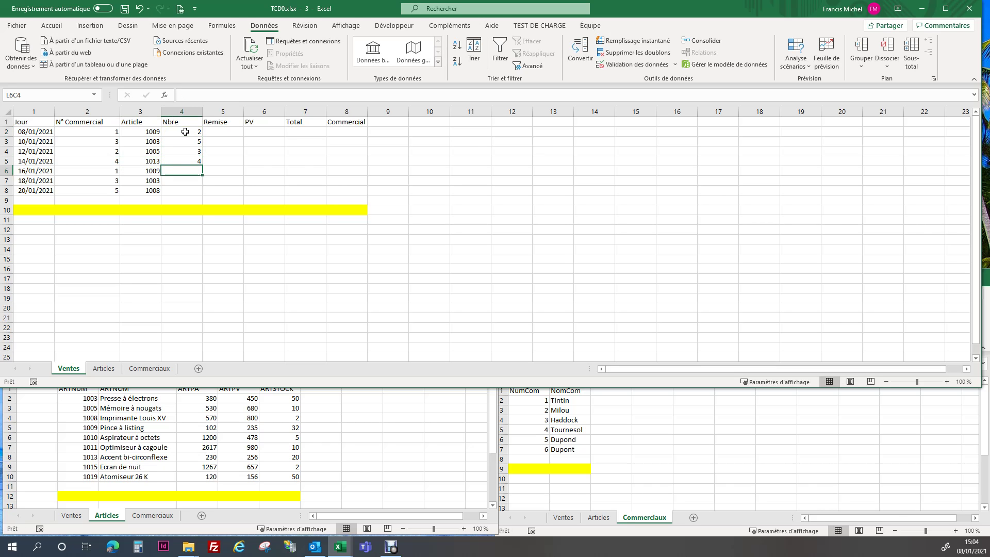
text(7)
key(Return)
text(10)
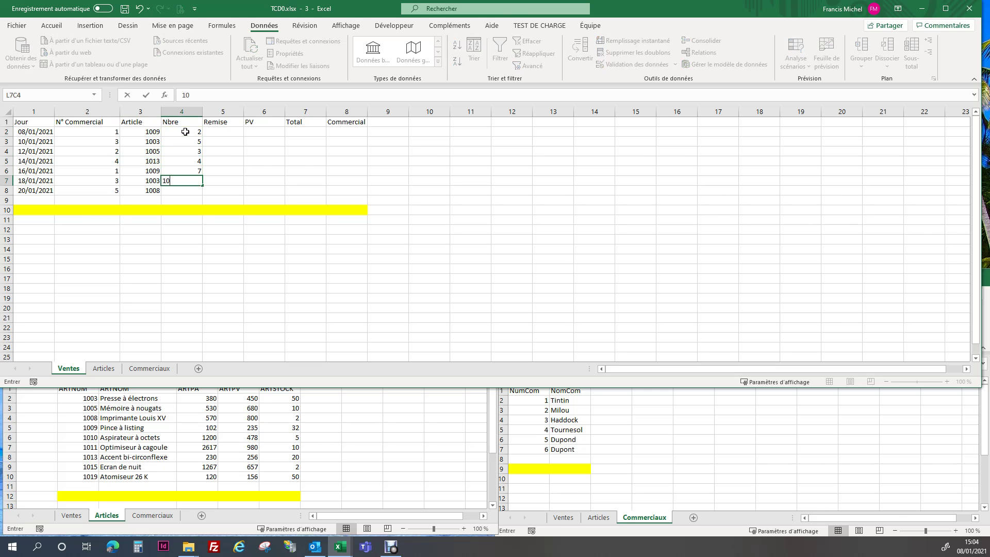
key(Return)
text(2)
Fill rows 2 to 8 of the Remise column with 10%, 0%, 2%, 6%, 1%, 0% and 0%
click(229, 132)
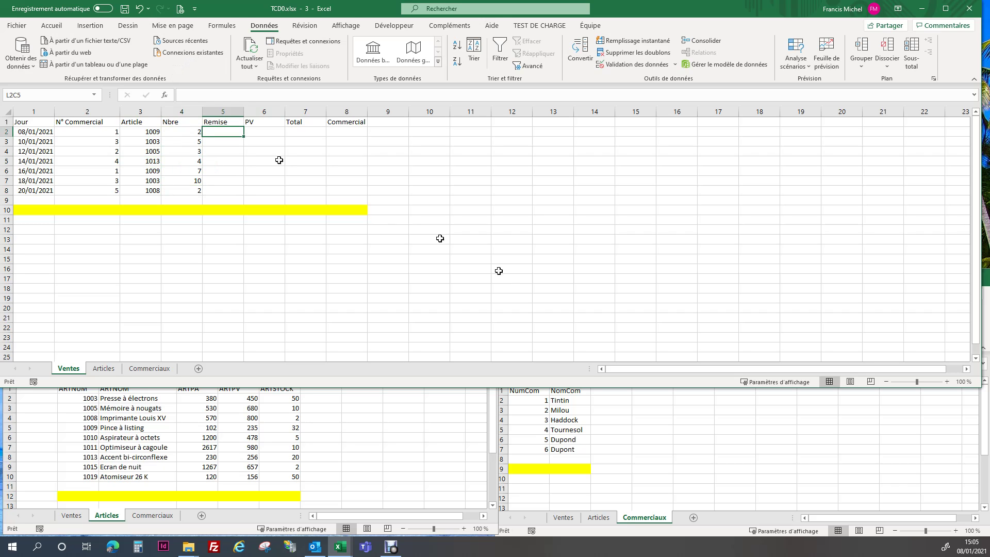
text(10)
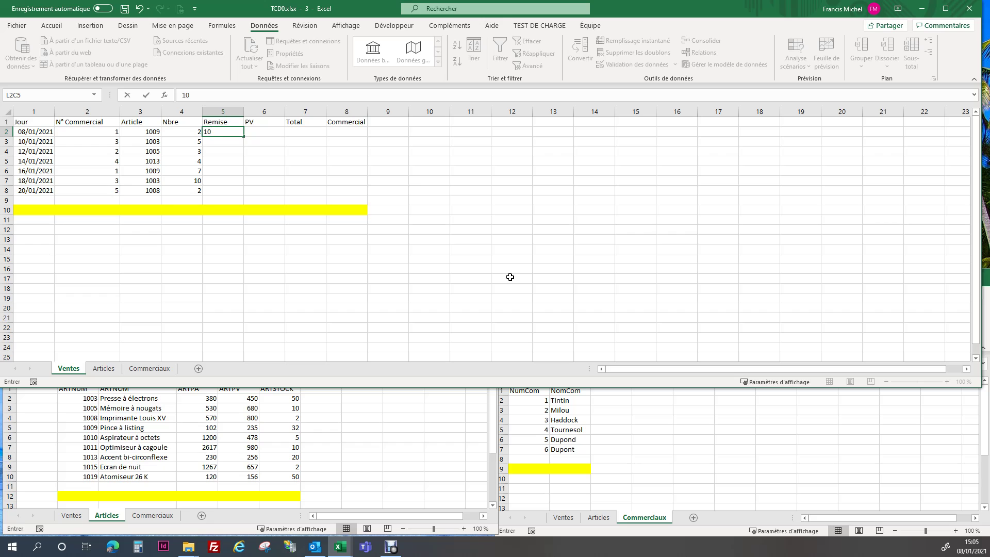
key(Return)
text(0)
key(Return)
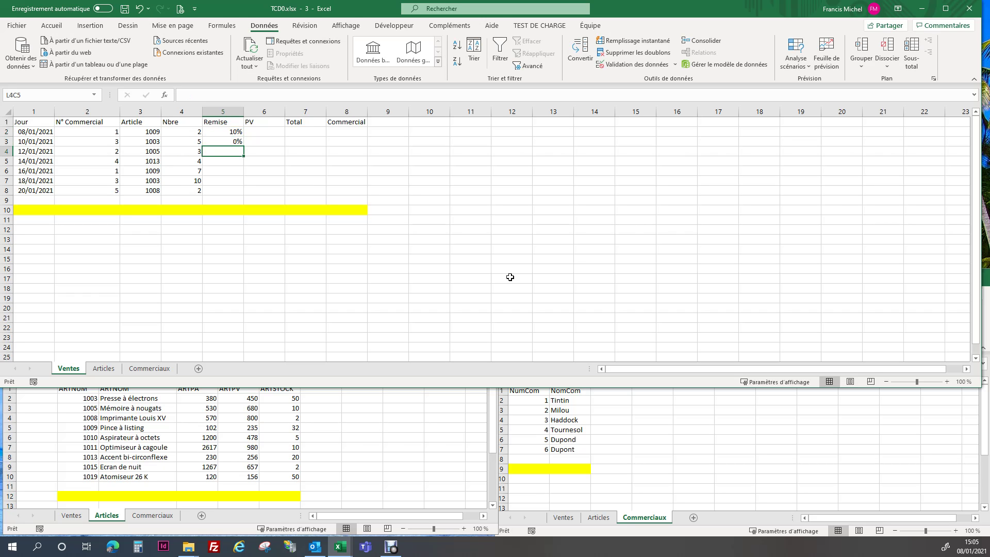
text(2)
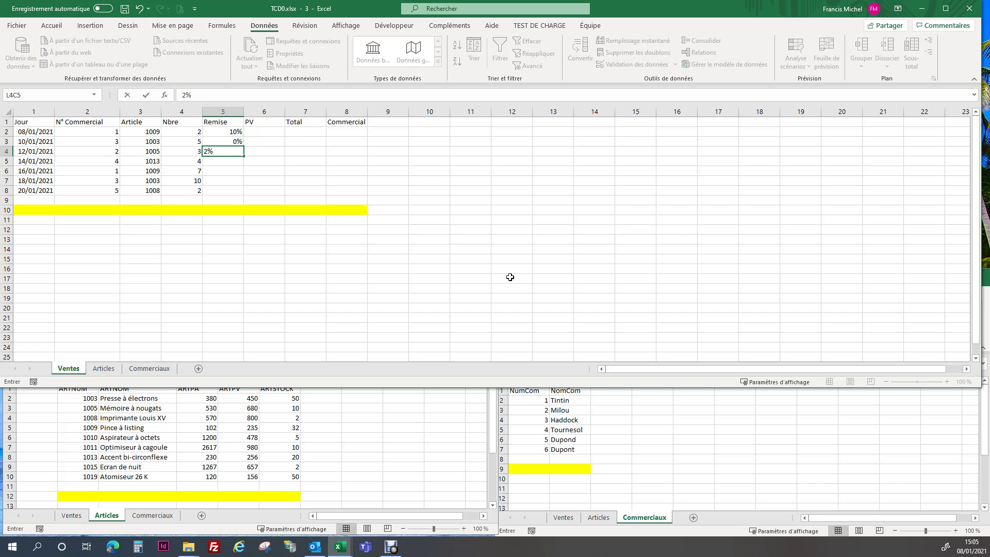
key(Return)
text(6)
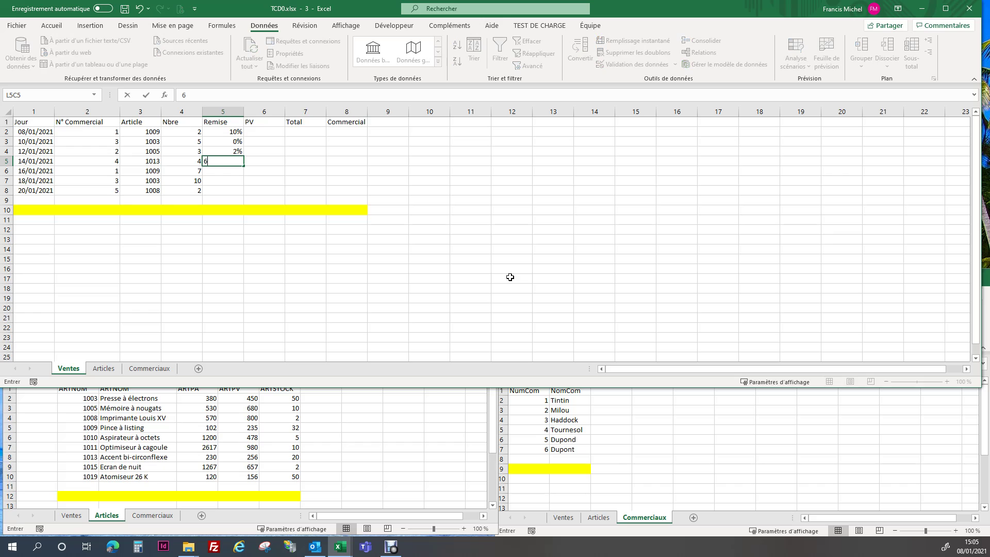
key(Return)
text(1)
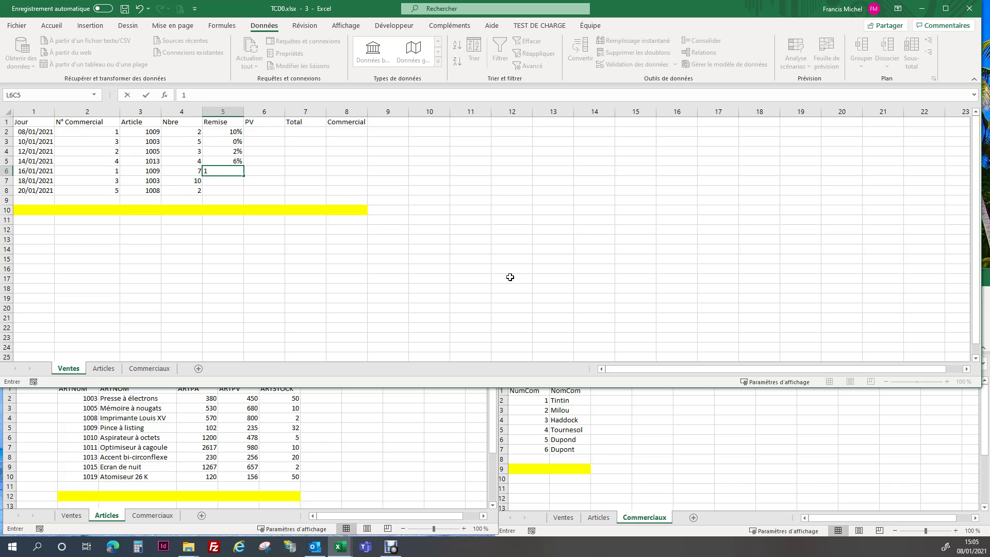
key(Return)
text(0)
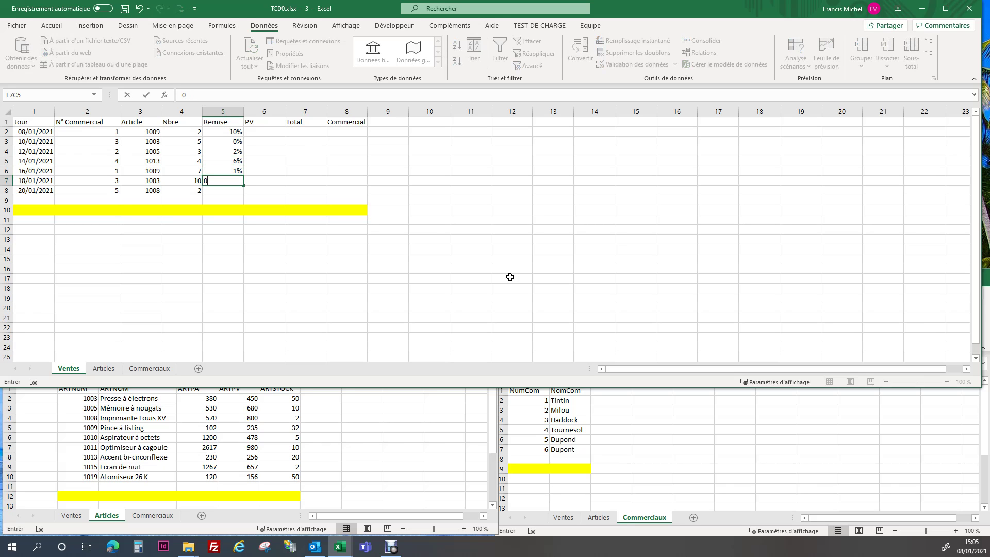
key(Return)
text(0)
key(Return)
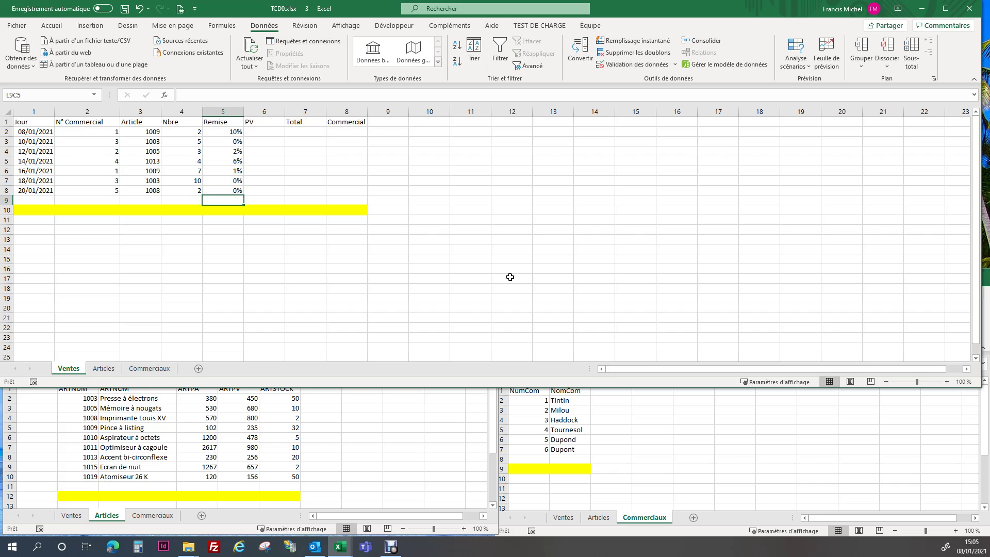
Go to the PV cell of row 2 and shorten the Ventes window to uncover the Articles and Commerciaux column headings
key(Up)
key(Up)
key(Up)
key(Up)
key(Up)
key(Up)
key(Up)
key(Right)
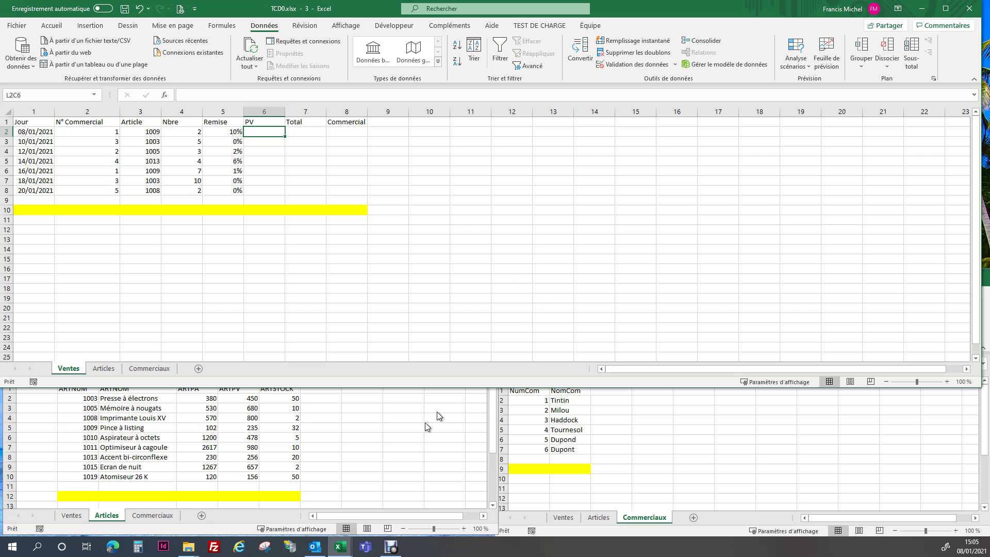
drag(383, 388, 400, 356)
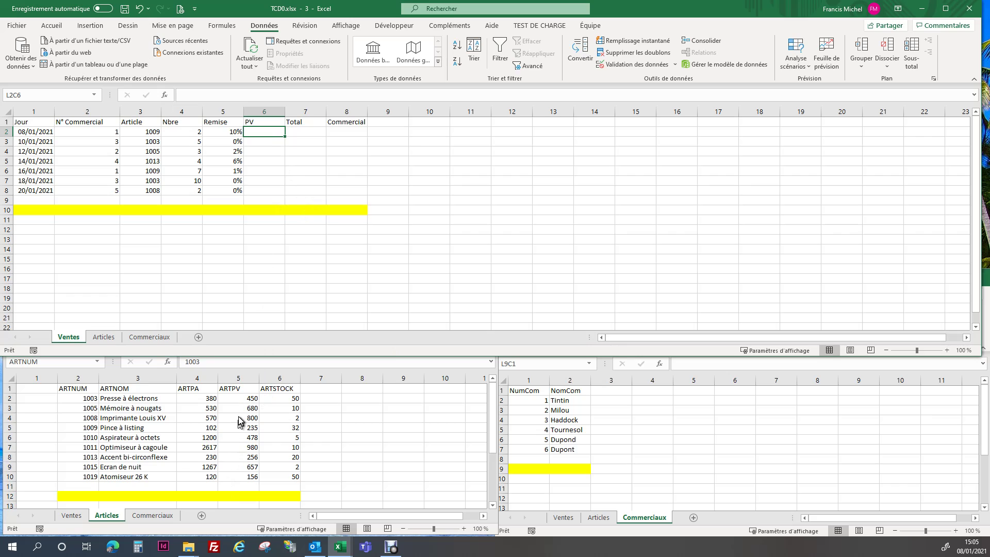
Trace the article number in row 2 of Ventes to its ARTPV selling price in the Articles sheet
click(140, 130)
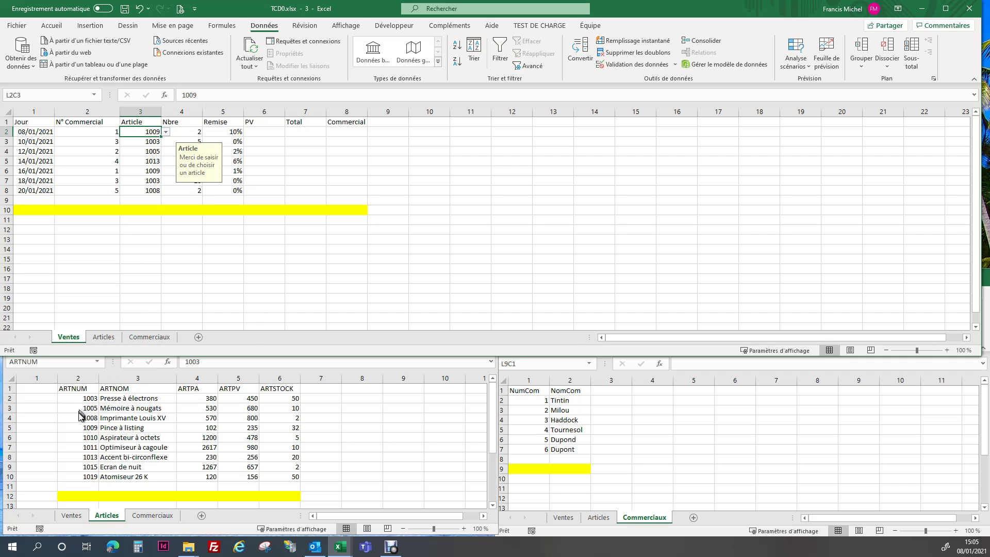
click(77, 433)
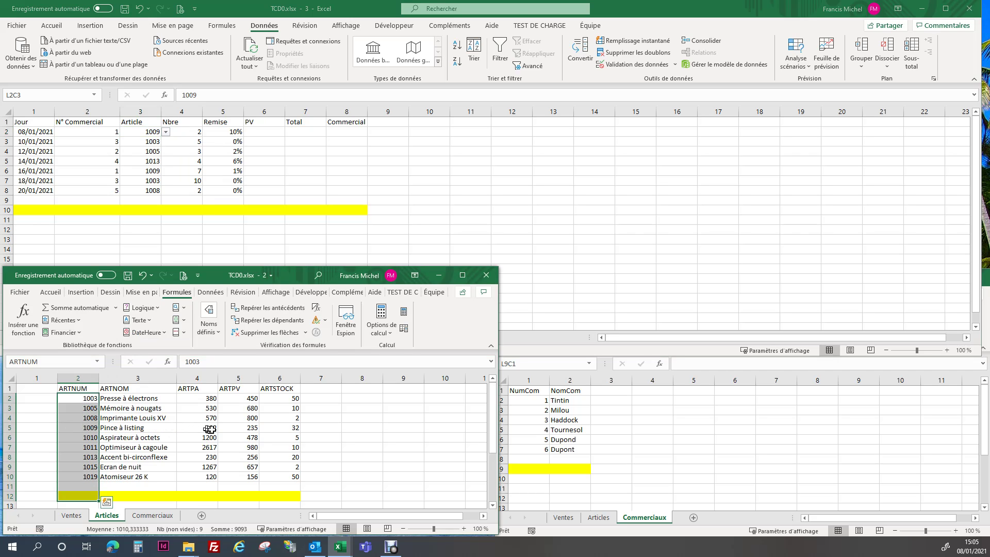
click(250, 430)
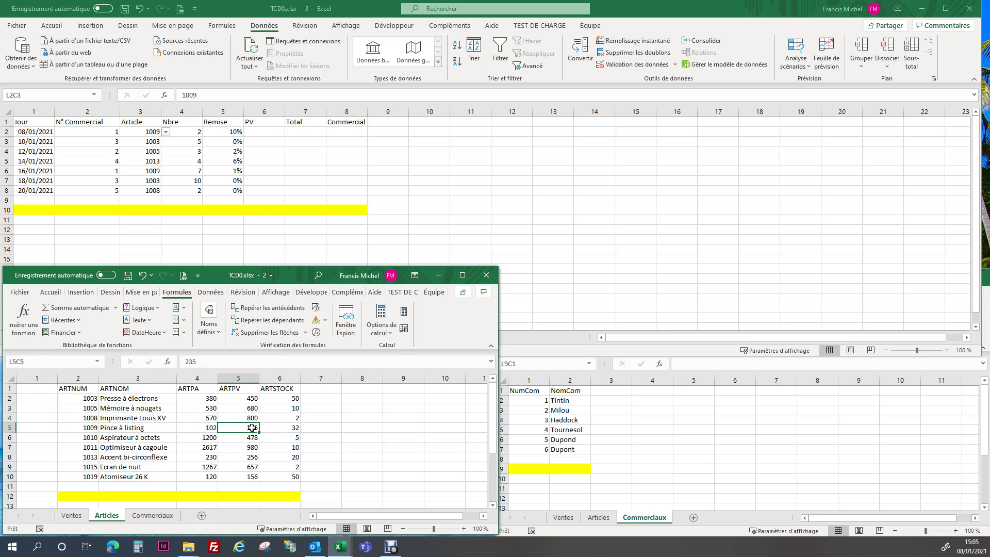
Insert the RECHERCHEV function from the Recherche & référence category into the PV cell of row 2 in Ventes
click(261, 131)
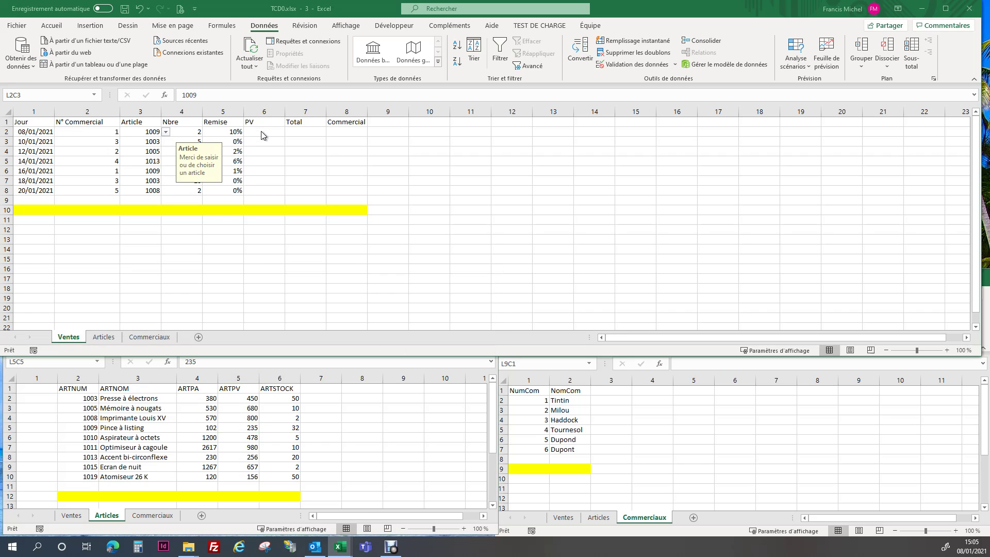
click(261, 131)
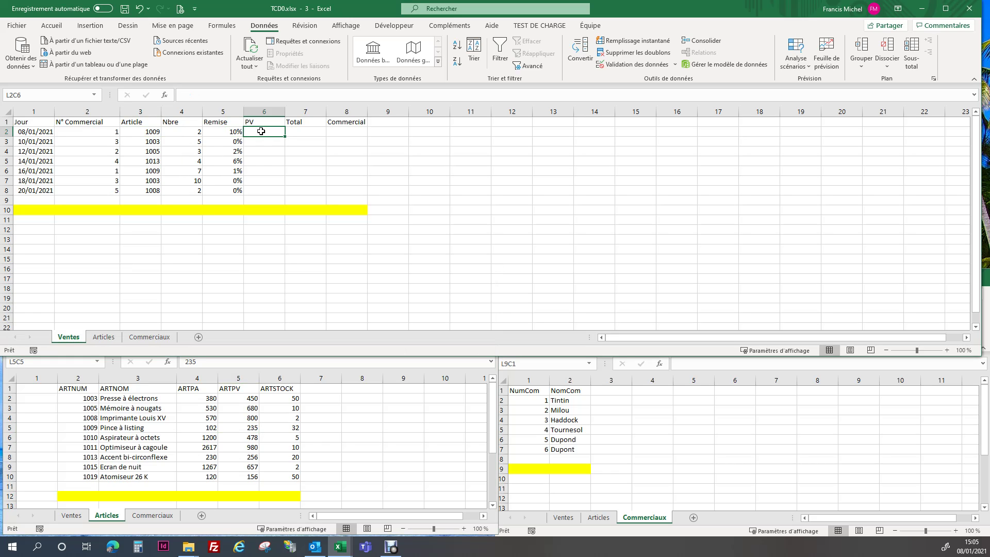
click(165, 97)
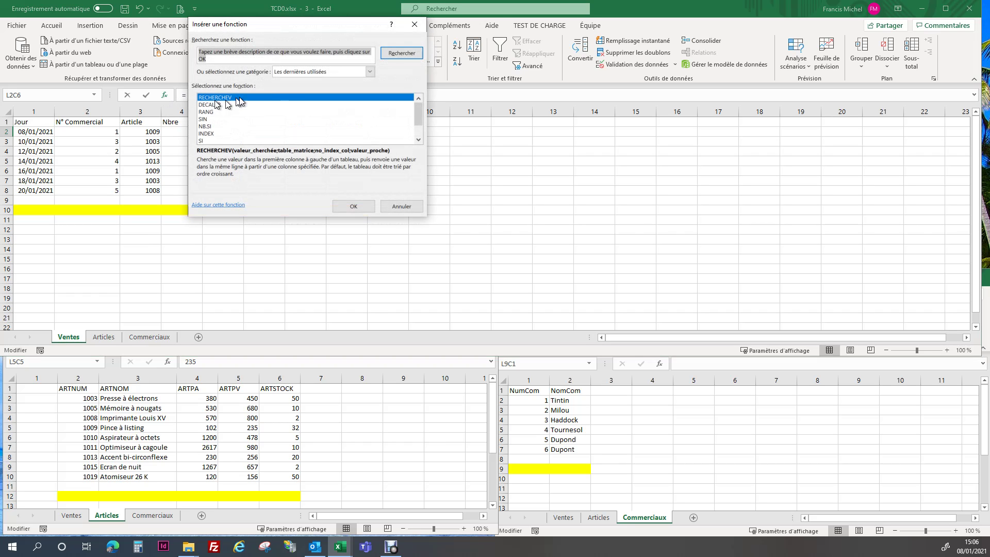
click(313, 73)
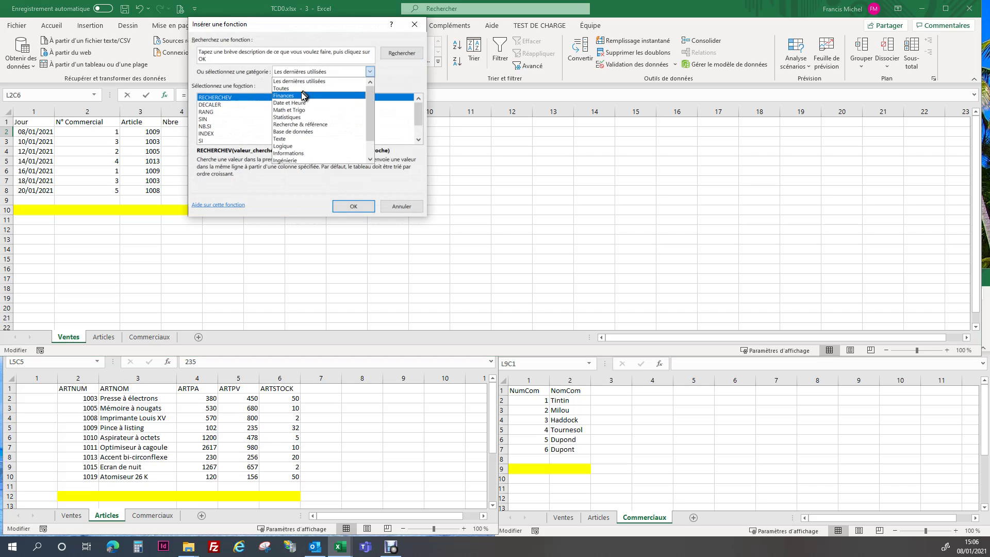
click(303, 124)
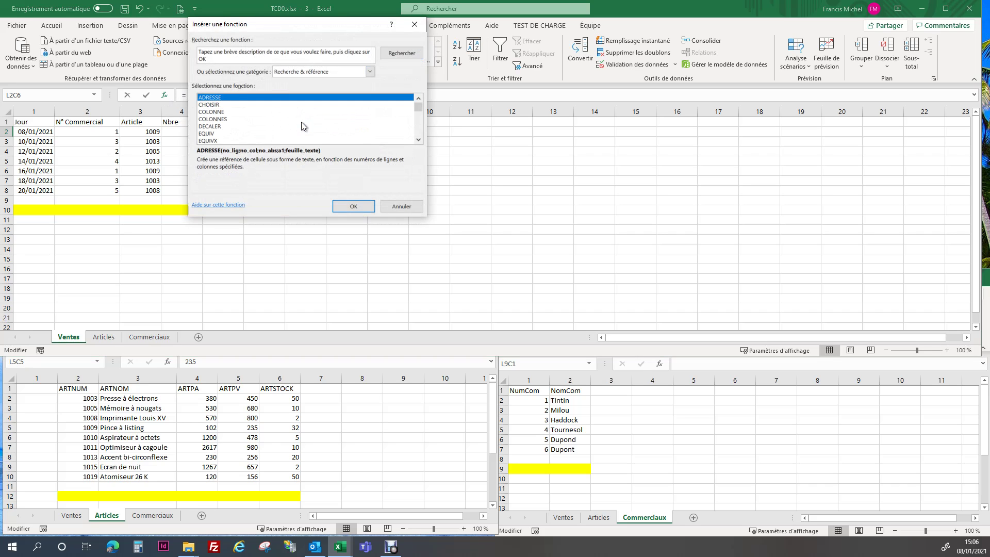
click(226, 119)
key(r)
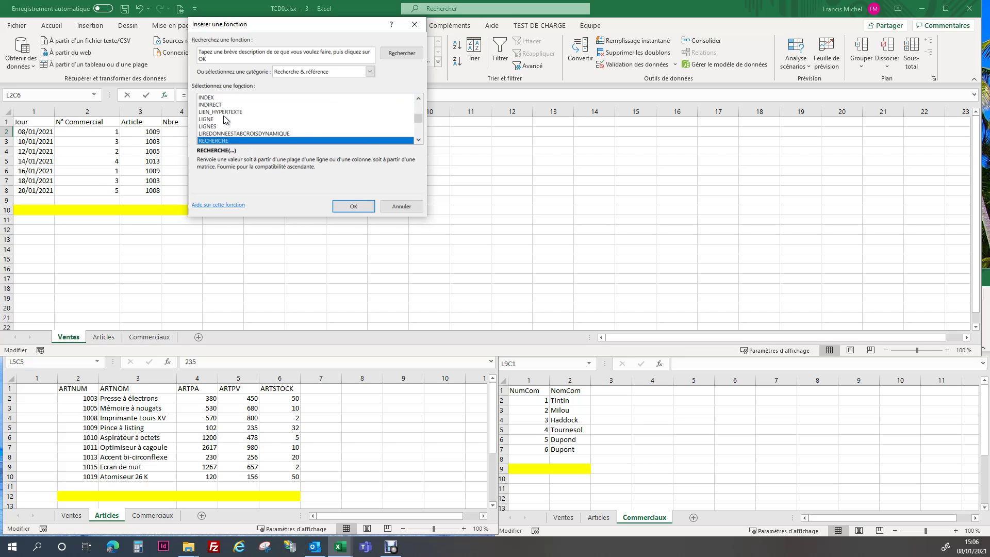
scroll(302, 124, down, 2)
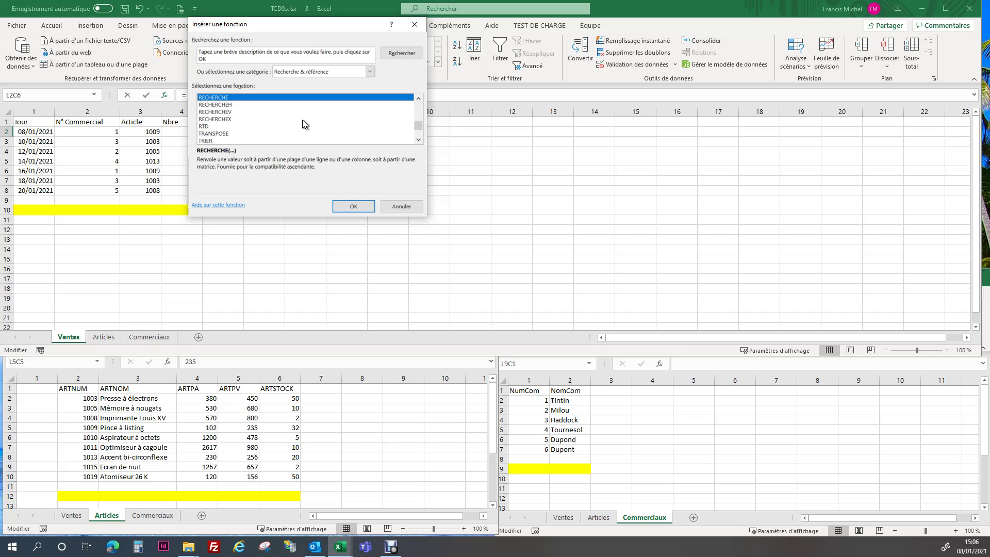
click(221, 113)
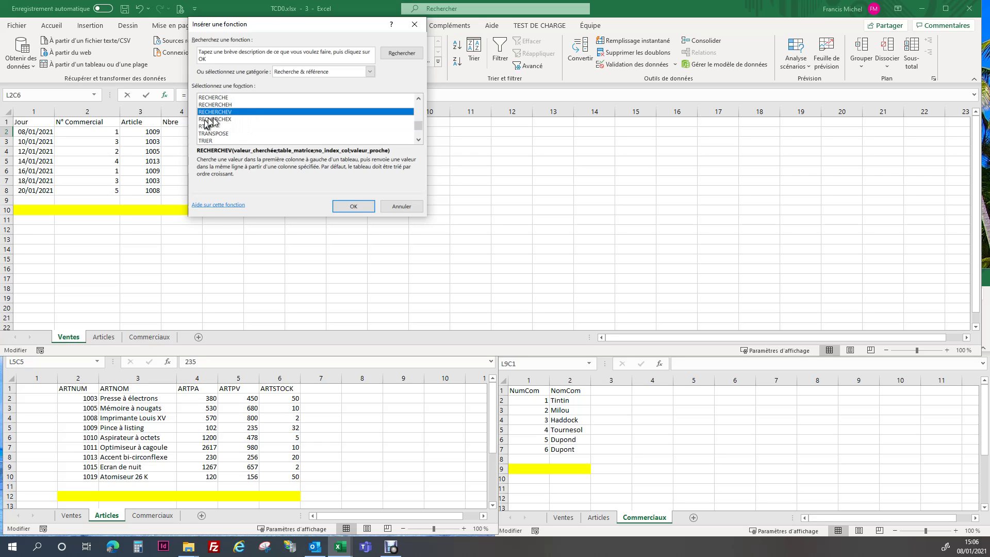
click(354, 206)
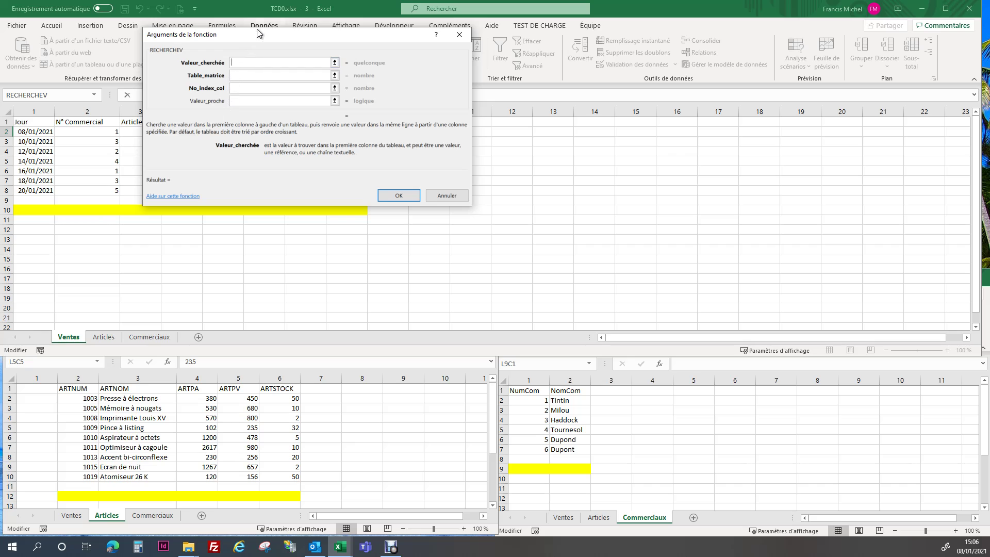
Use the Article cell of row 2 as the lookup value of the RECHERCHEV function
drag(257, 33, 496, 139)
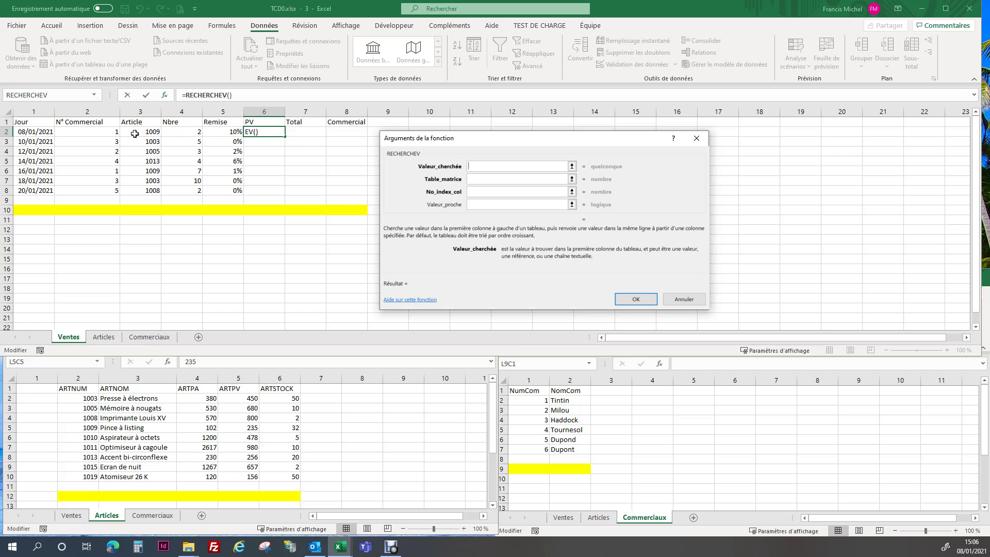
click(137, 134)
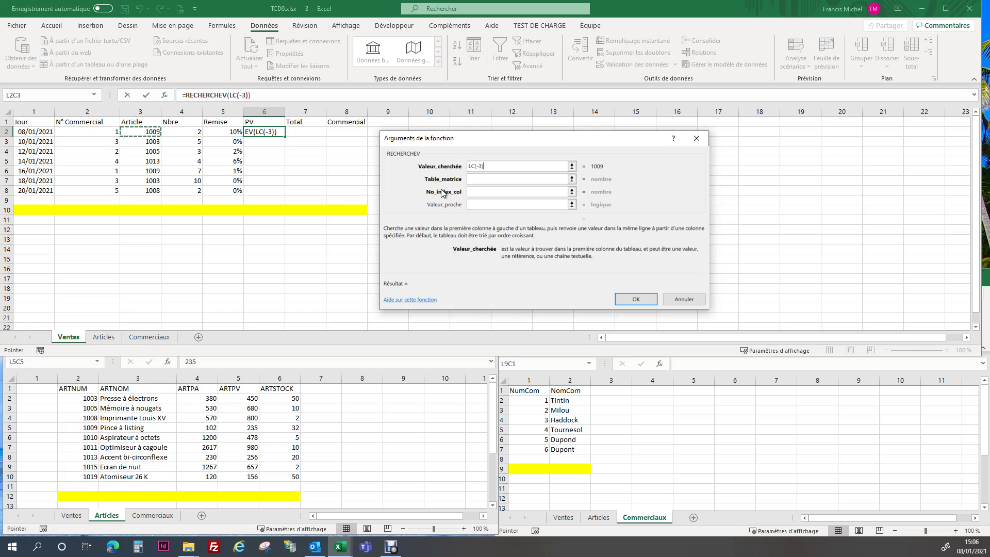
key(Tab)
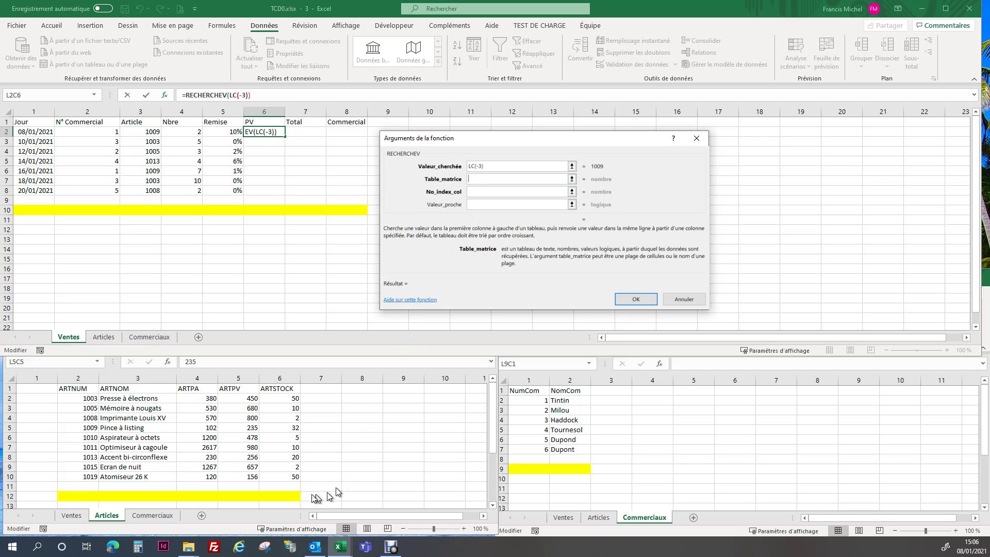
Set the lookup table to the absolute range L2C2:L12C5 of the Articles sheet, from ARTNUM to ARTPV
click(81, 398)
drag(80, 398, 273, 499)
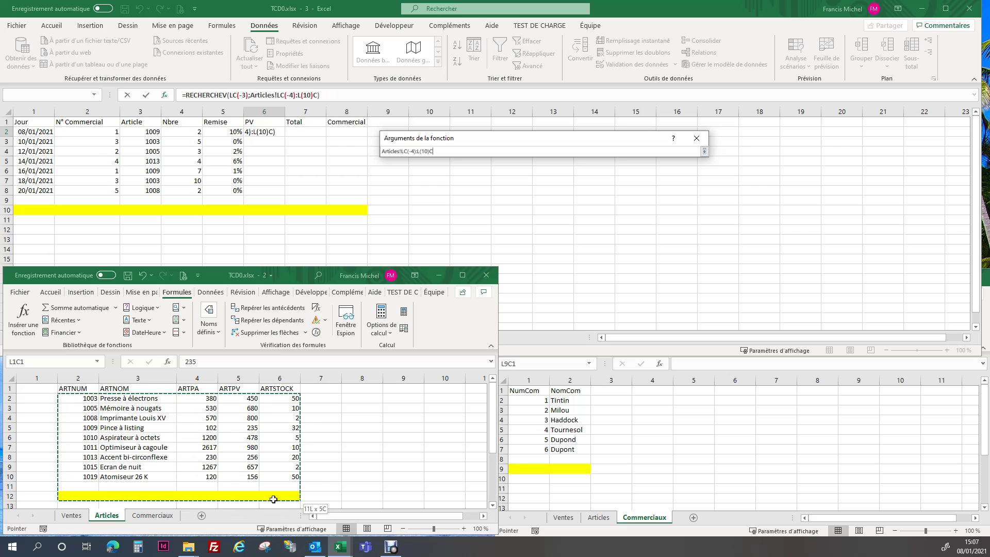
drag(274, 499, 254, 500)
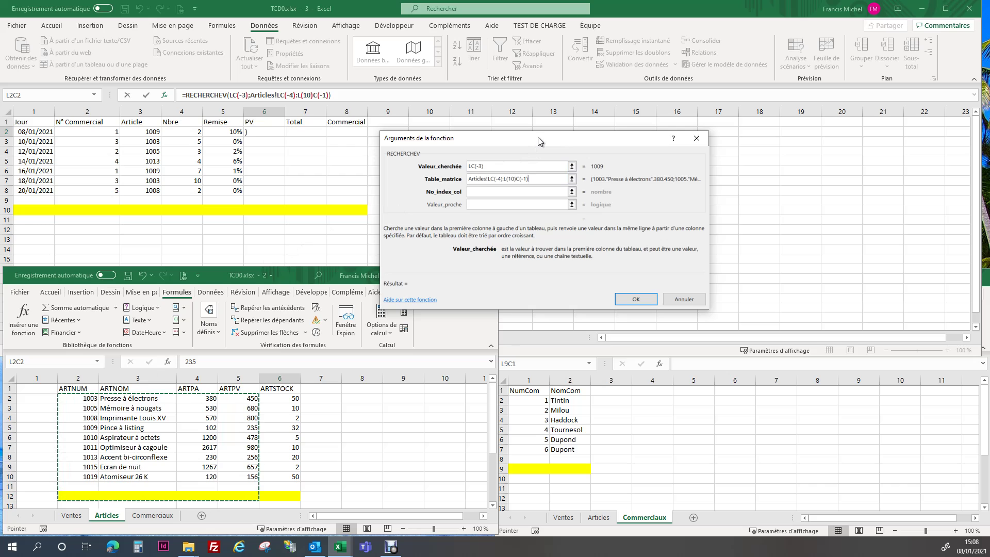
key(F4)
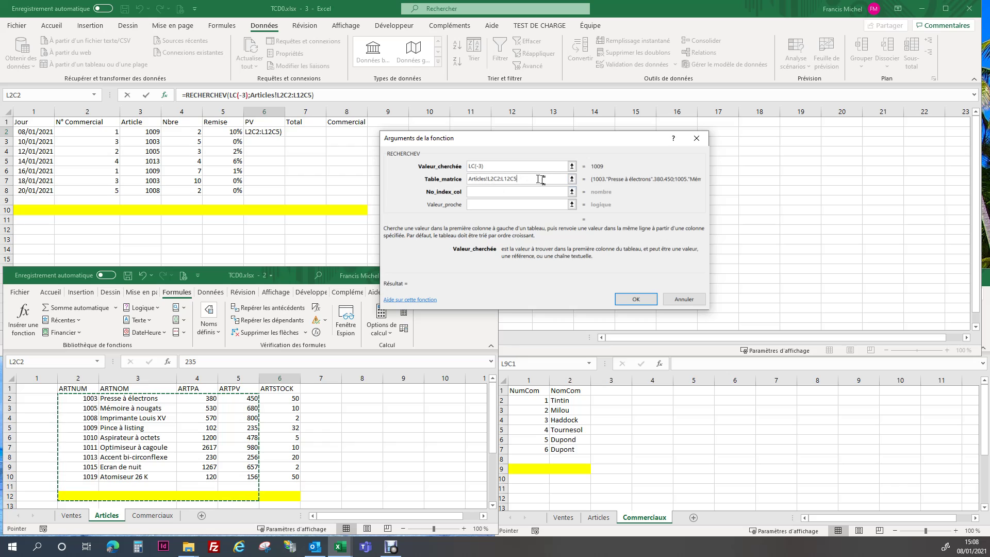
Complete the lookup with column index 4 and FAUX for the approximate match, and copy the PV formula down to row 8
click(477, 192)
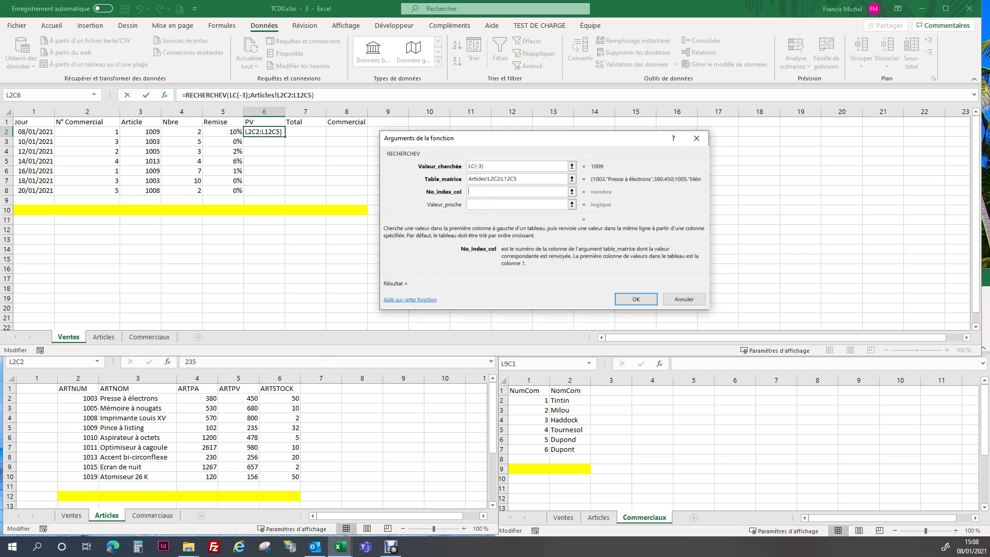
text(4)
click(538, 205)
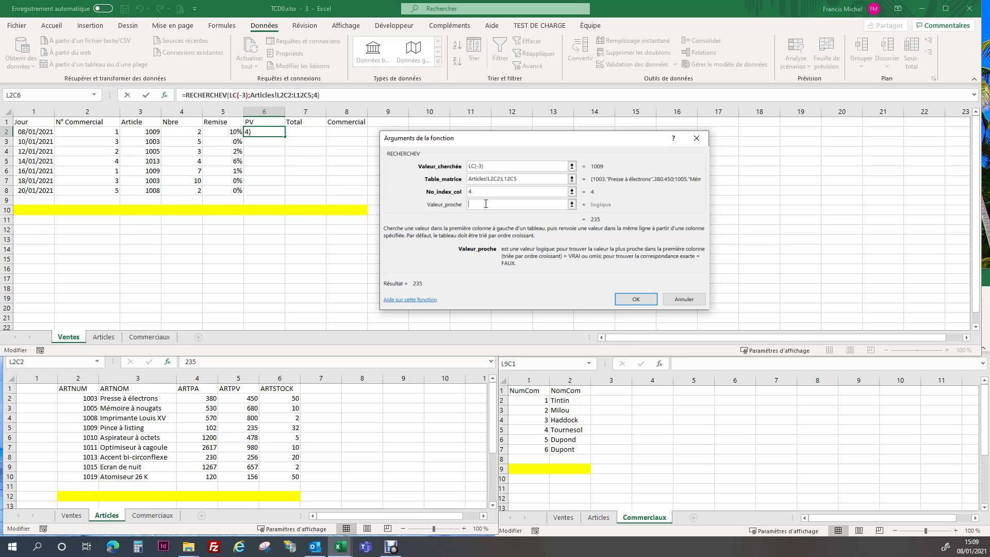
text(faux)
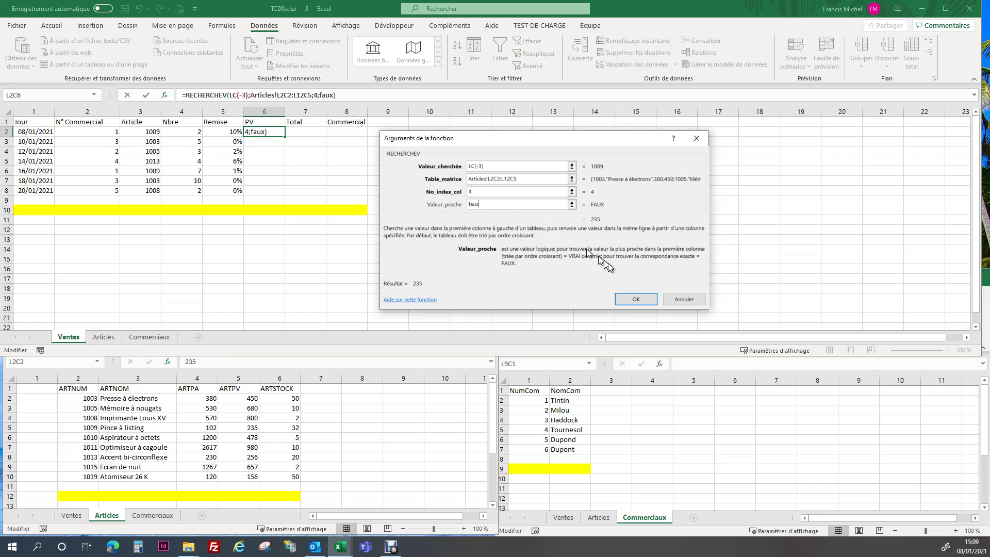
click(635, 300)
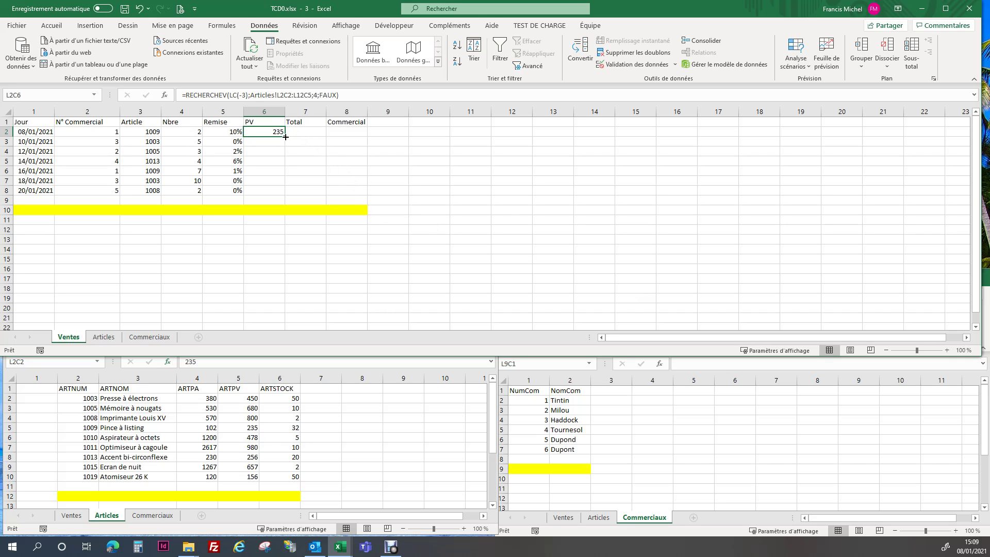
drag(285, 137, 285, 195)
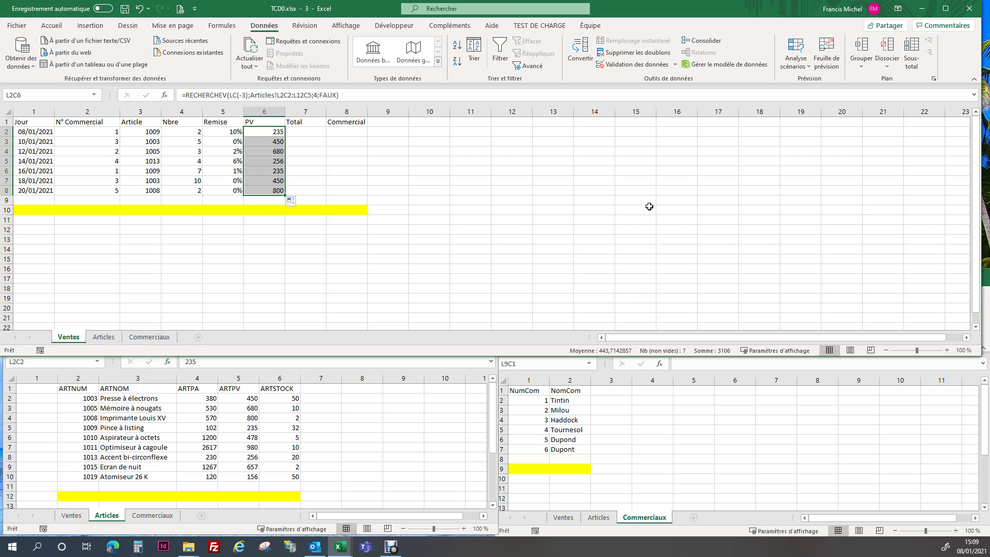
Clear article number 1009 in the Articles sheet to test the PV lookups, and undo the deletion
click(77, 438)
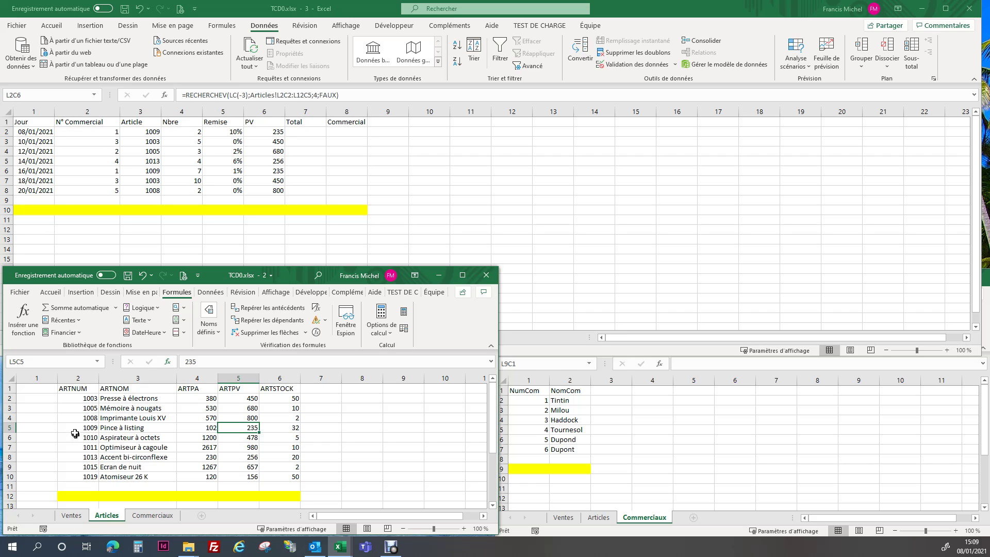
click(77, 428)
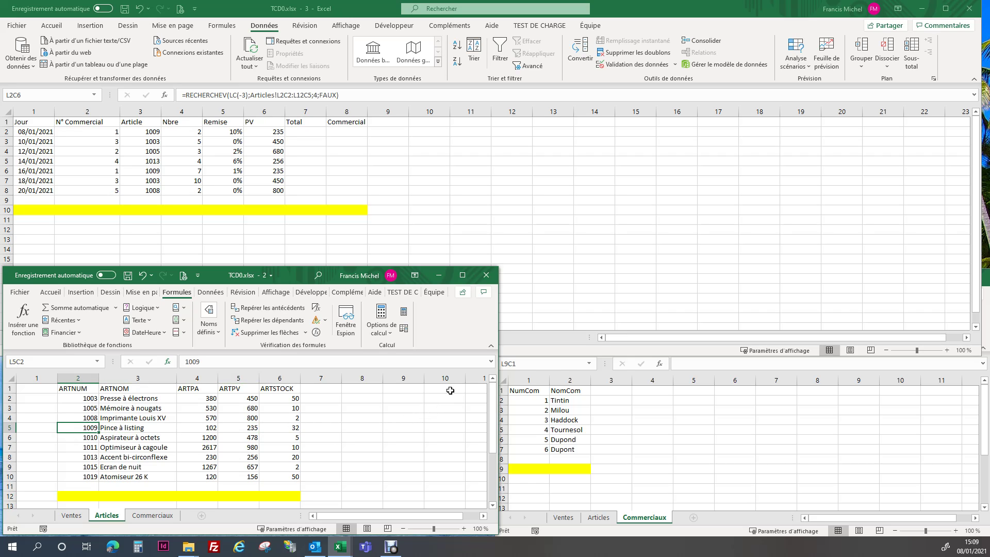
key(Delete)
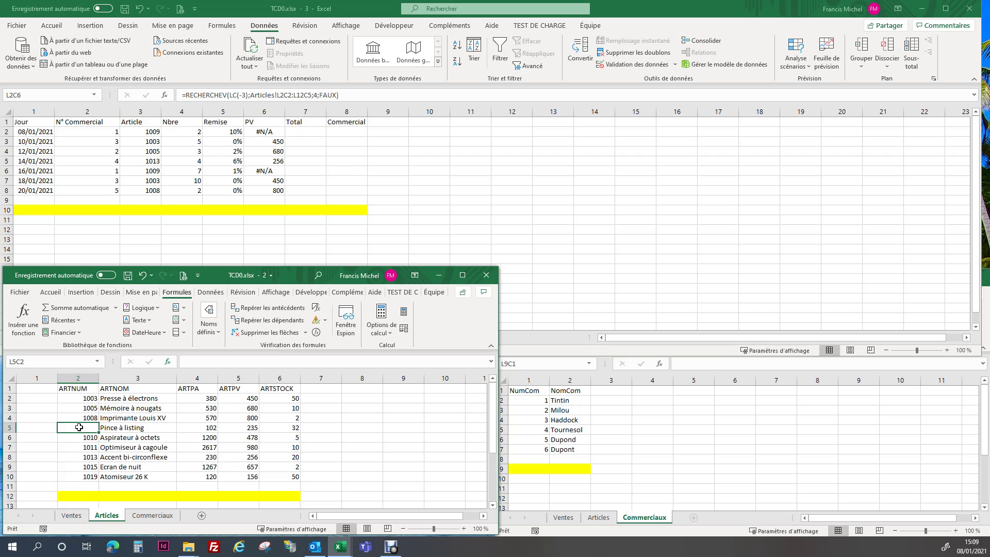
key(ctrl+z)
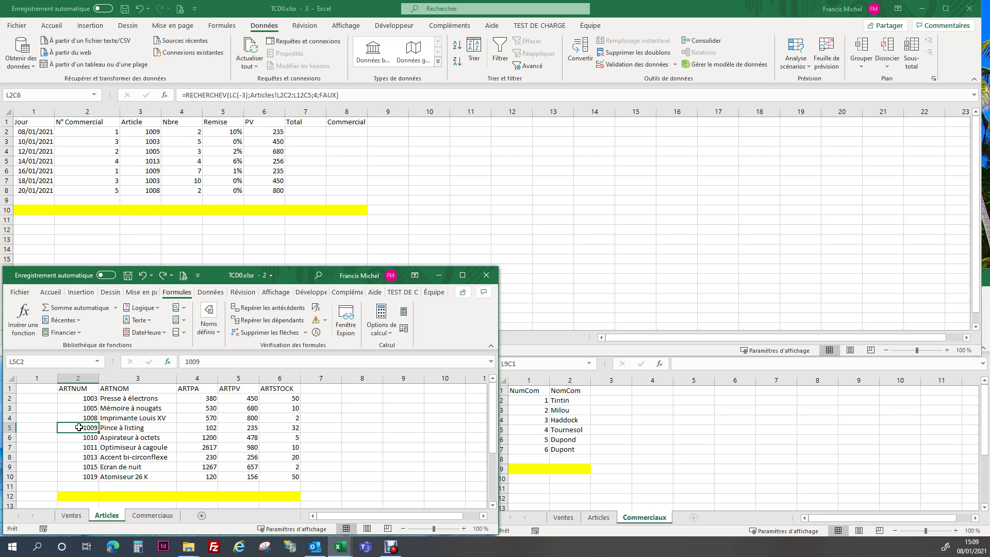
Enter a formula in the Total cell of row 2 multiplying Nbre by PV and by 1 minus Remise
click(304, 133)
click(303, 133)
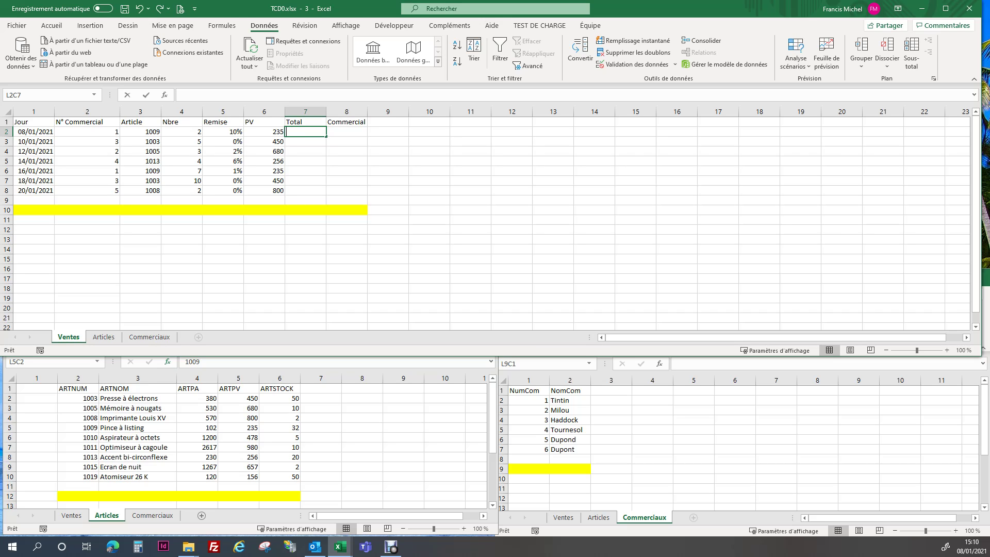
text(=)
key(Left)
key(Left)
key(Left)
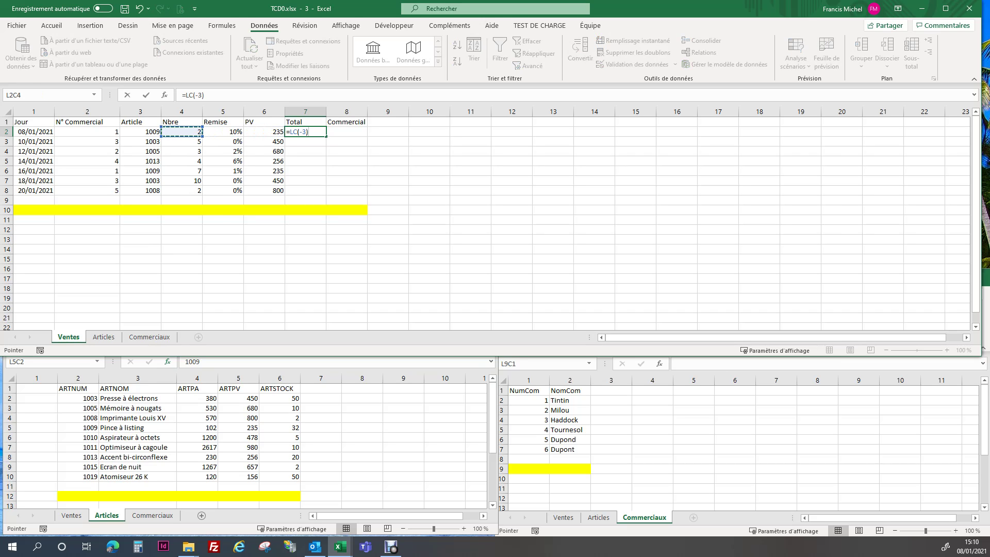
text(*)
key(Left)
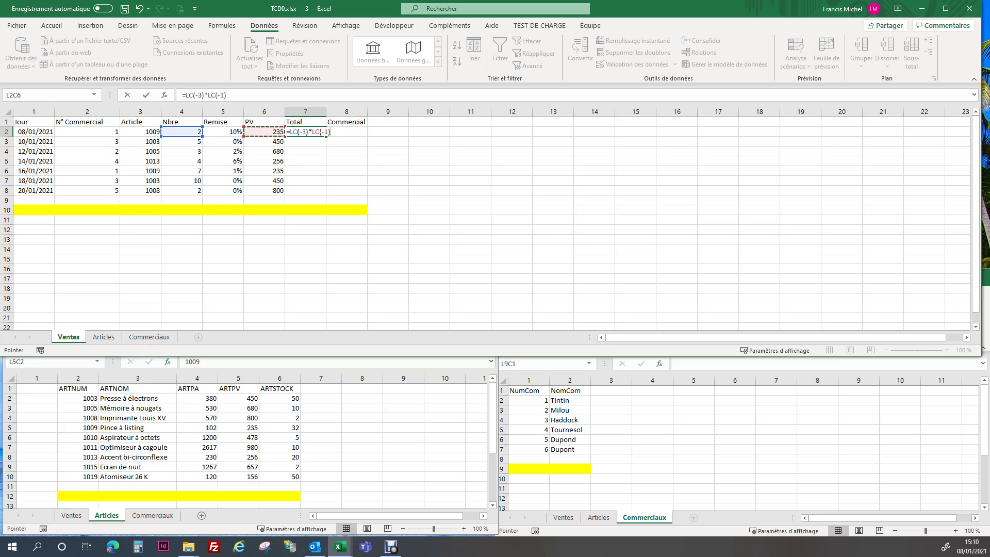
text(*(1-)
key(Left)
key(Left)
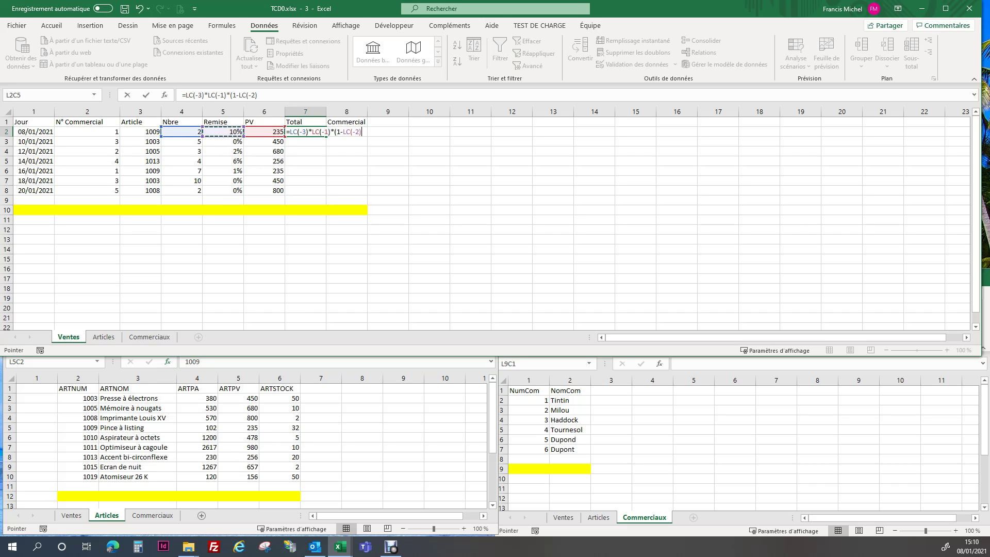
text())
key(ctrl+Return)
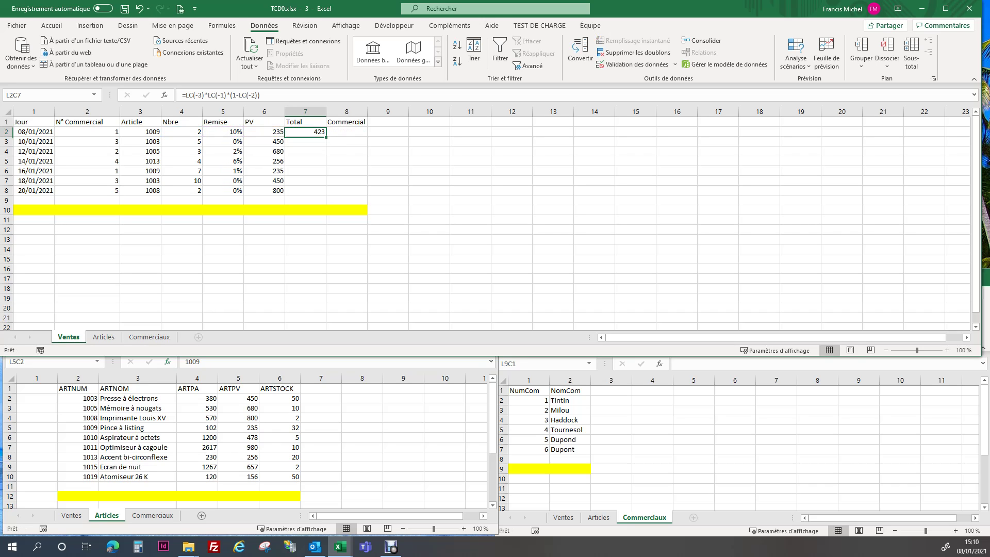
key(shift+Down)
key(shift+Down)
key(shift+Down)
key(shift+Down)
key(shift+Down)
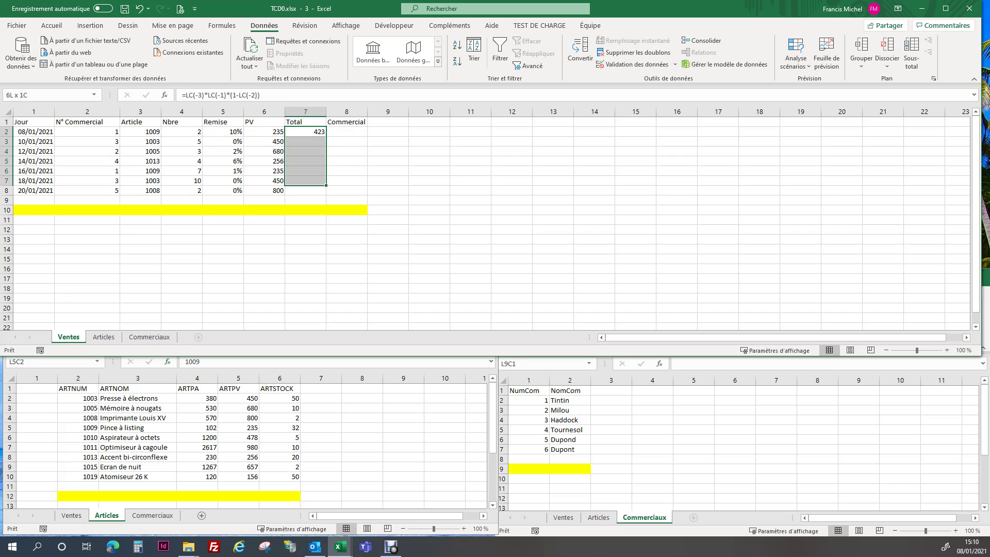
key(Up)
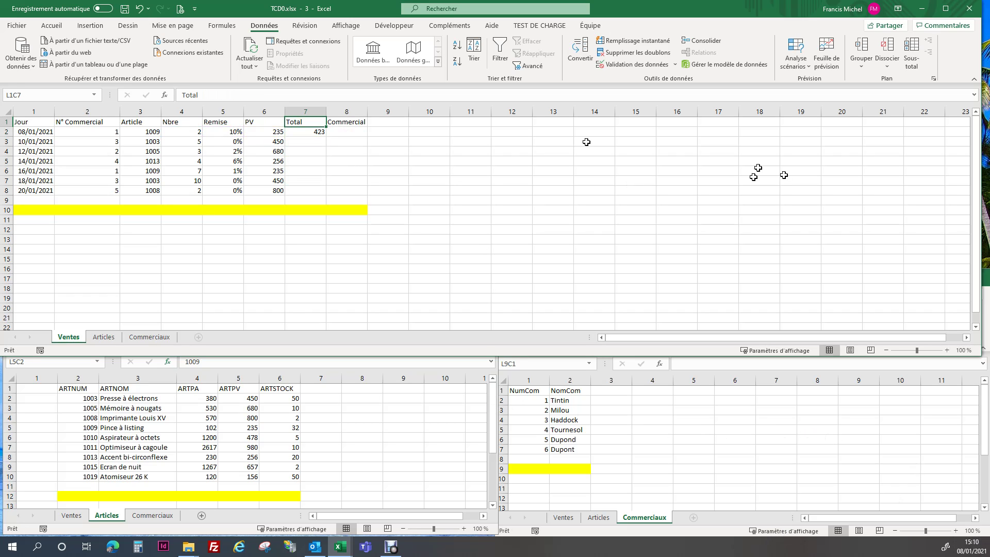
Copy the Total formula from row 2 down to row 8
click(312, 131)
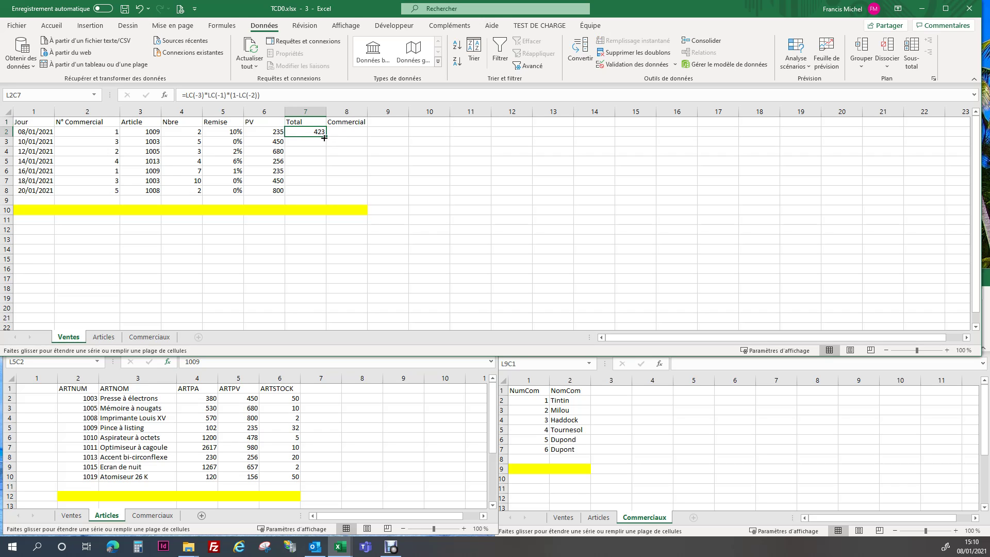
double_click(325, 136)
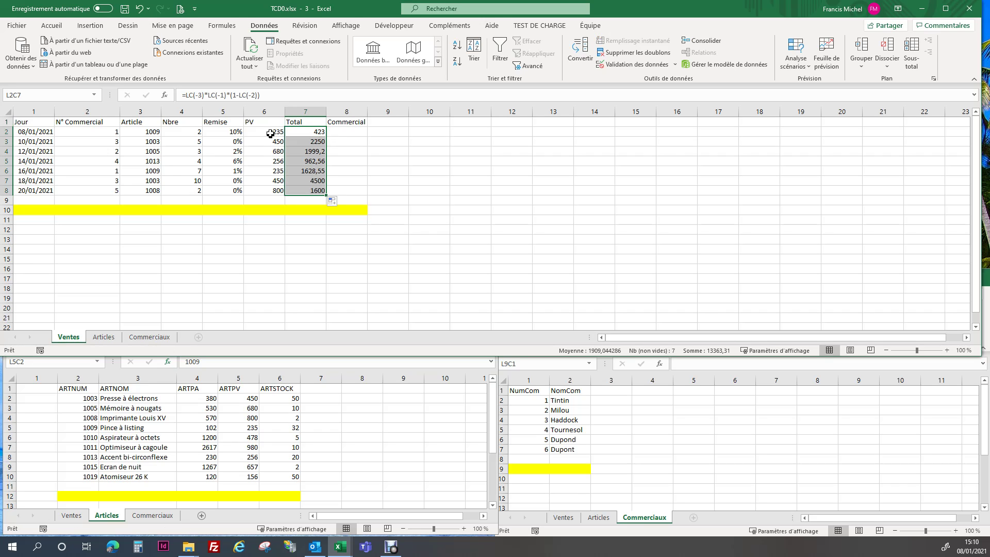
Format the PV and Total cells from row 2 to row 10 as Nombre with 2 decimals and a thousands separator
drag(269, 133, 297, 211)
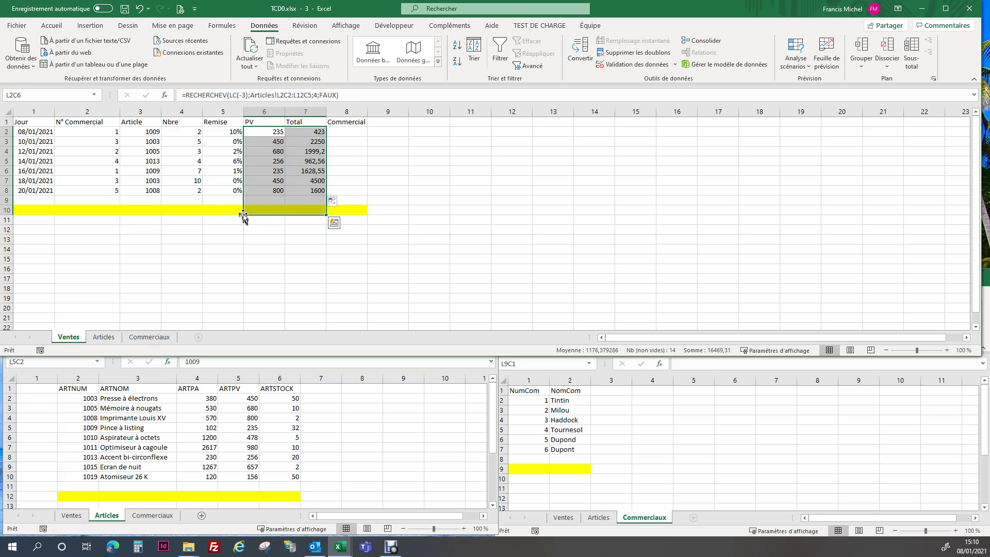
right_click(266, 158)
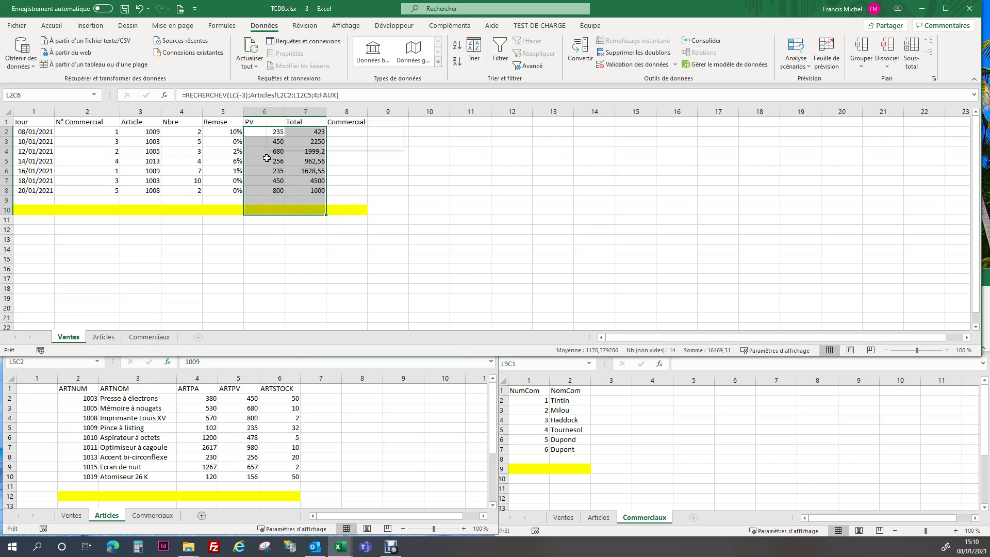
click(314, 386)
click(193, 212)
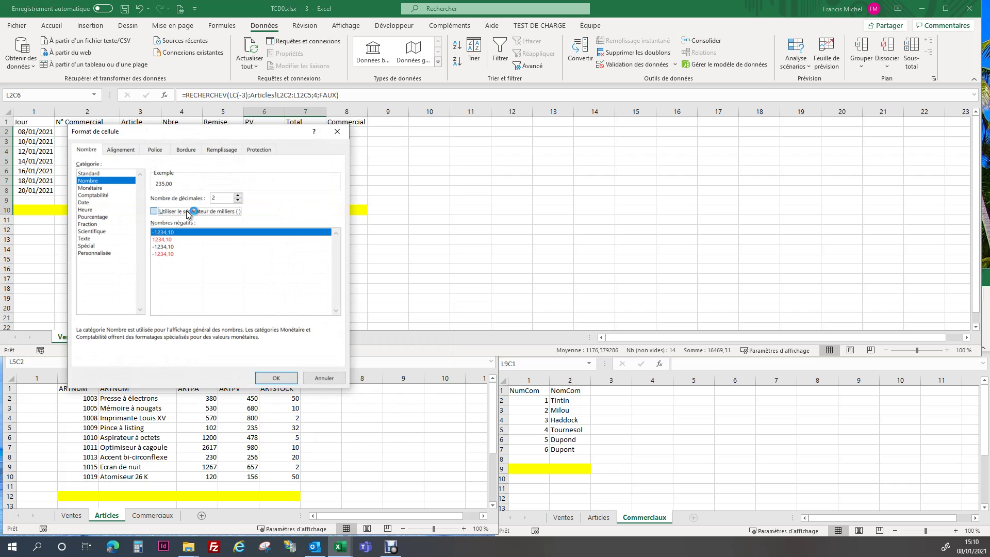
click(268, 377)
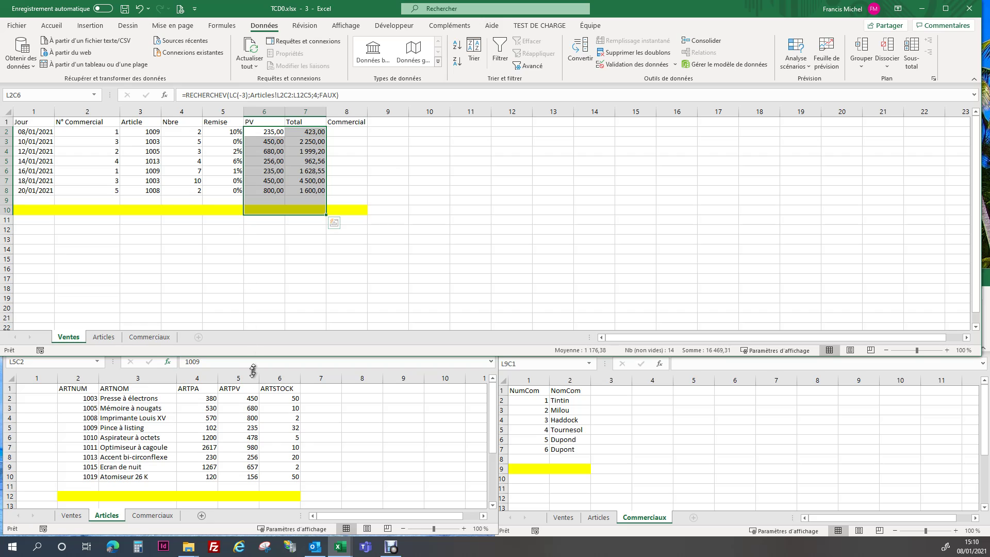
Insert a blank row at row 11 of the Articles sheet, above the yellow row
click(14, 489)
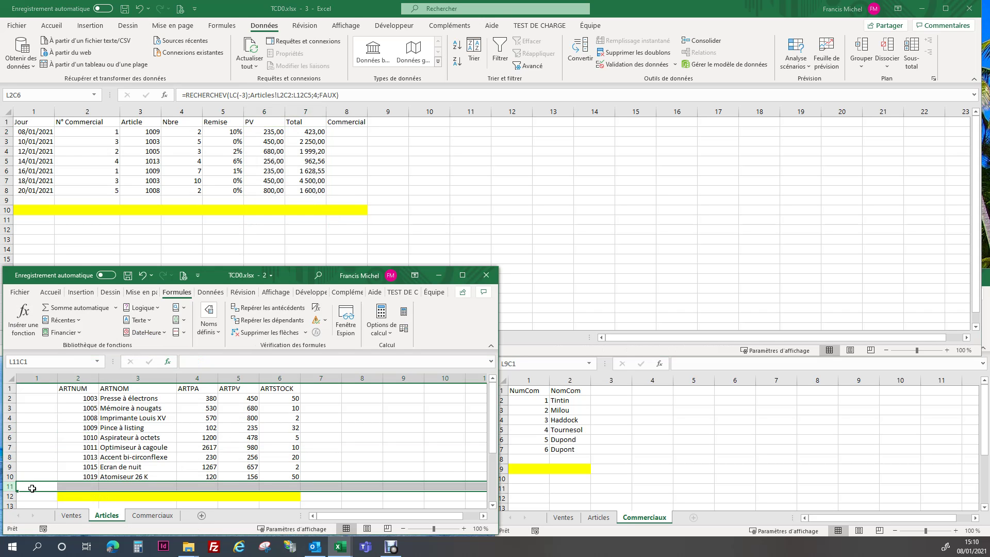
right_click(32, 489)
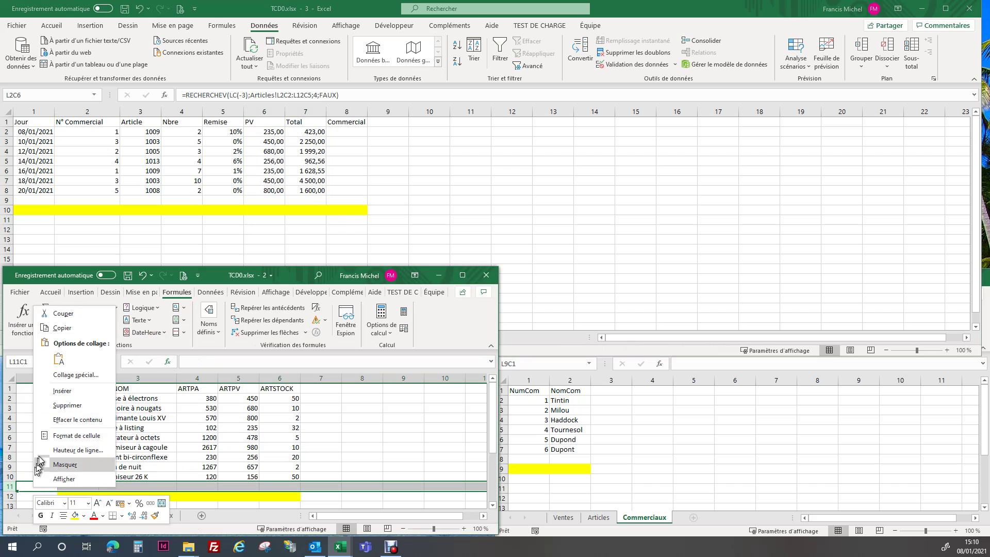
click(66, 392)
Enter a new article in row 11 of Articles with ARTNUM 1020 and ARTPV 15
click(79, 486)
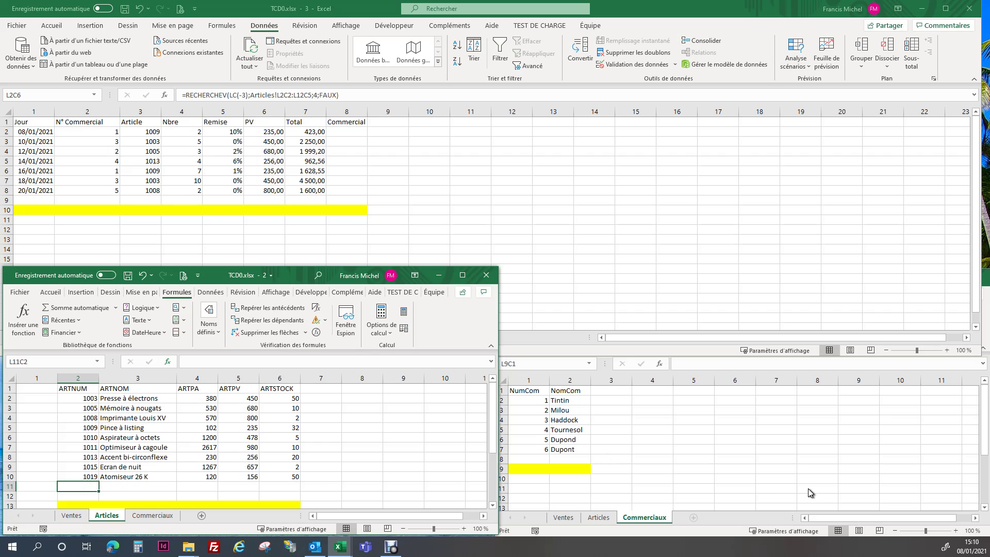
text(1020)
key(Tab)
key(Tab)
key(Tab)
key(Tab)
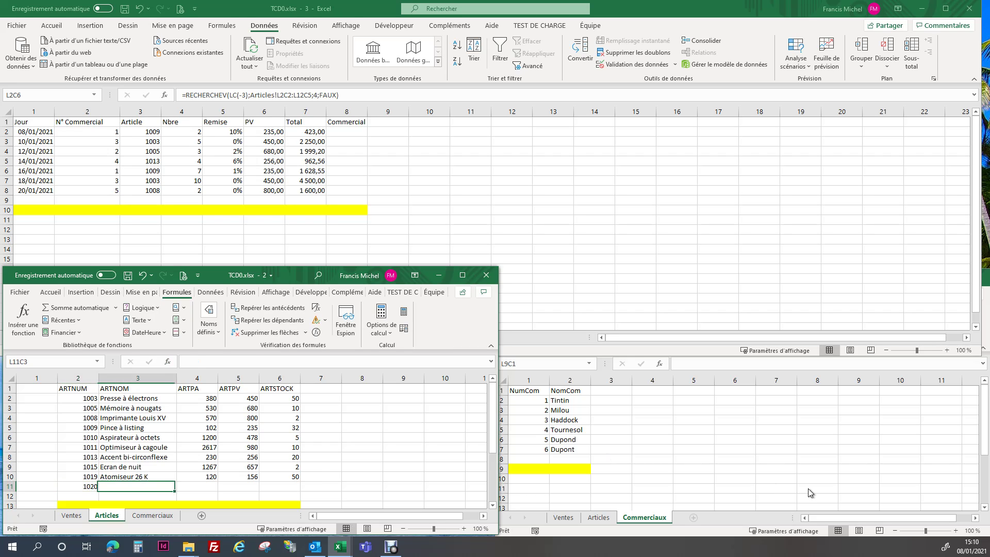
key(shift+Tab)
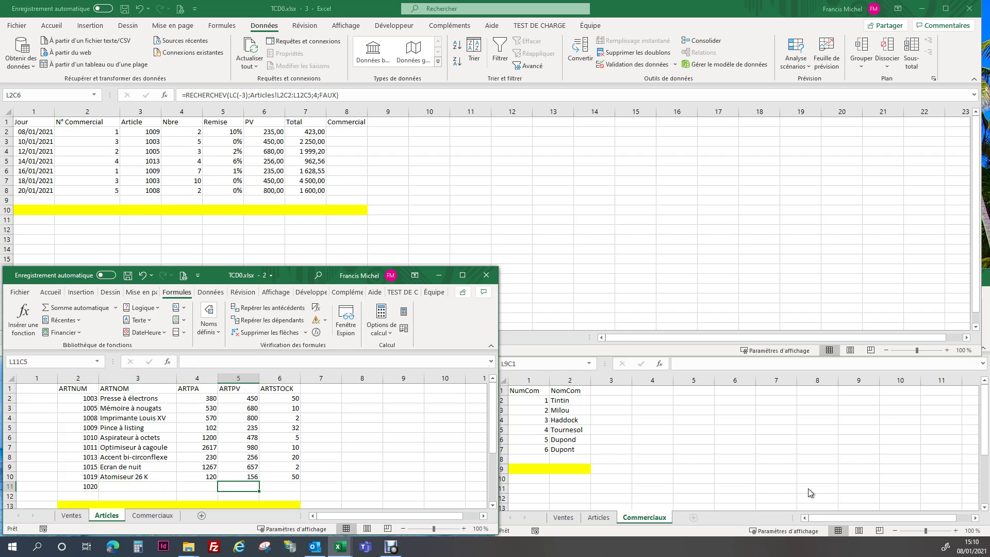
text(15)
key(Return)
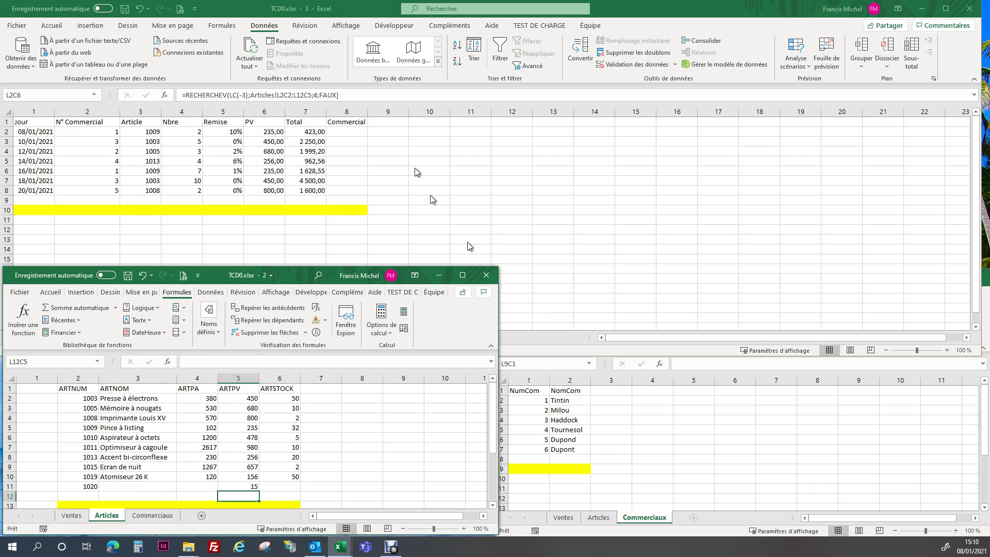
Insert a blank row at row 9 of Ventes and extend the Jour dates into it with 22/01/2021
click(9, 206)
click(7, 201)
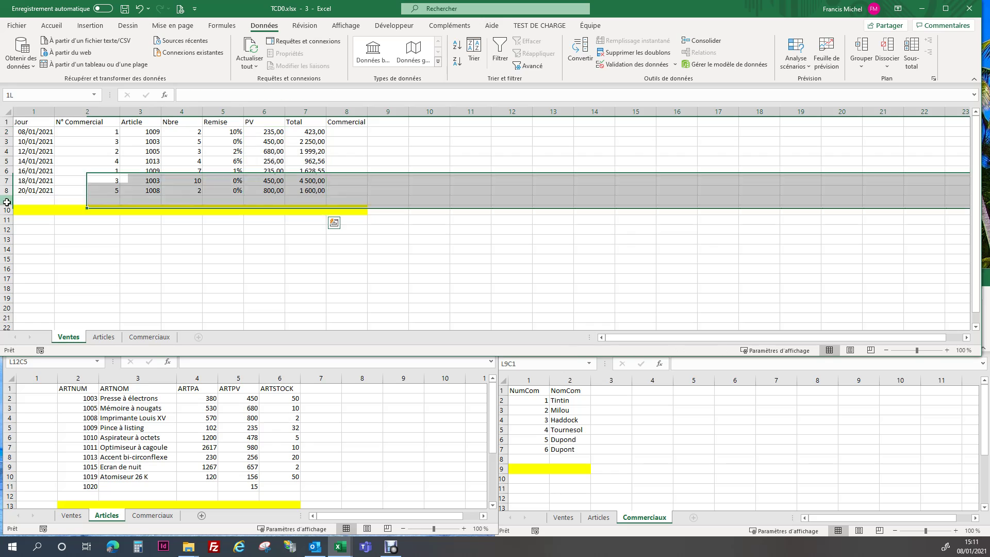
right_click(7, 202)
click(36, 287)
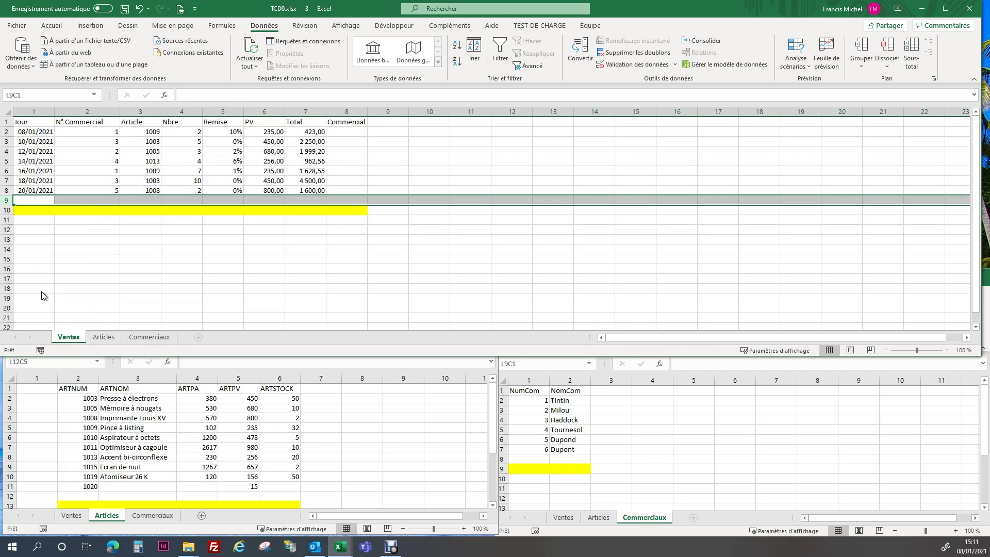
click(36, 205)
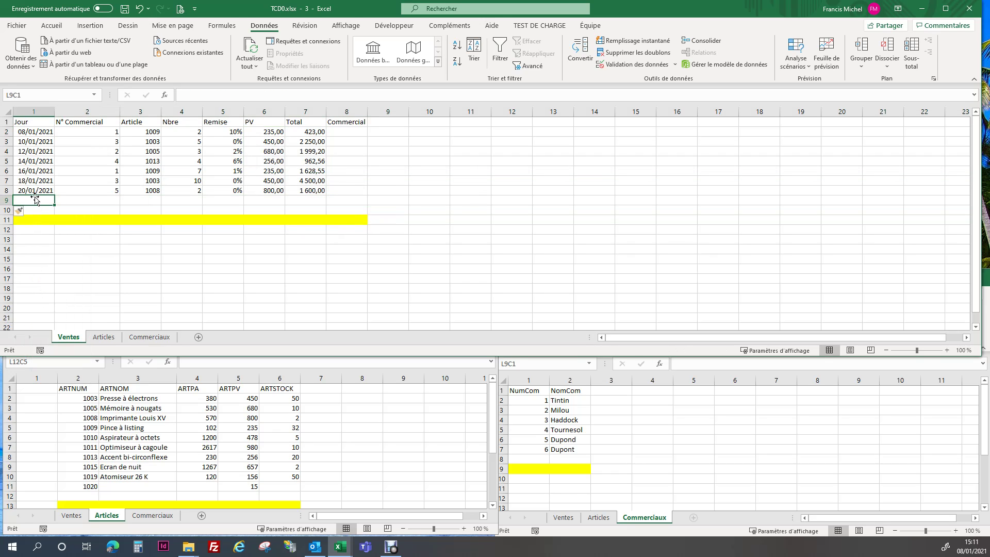
click(34, 190)
drag(57, 202, 82, 205)
Complete the row 9 sale with N° Commercial 1, Article 1020, Nbre 5 and Remise 2%
click(111, 200)
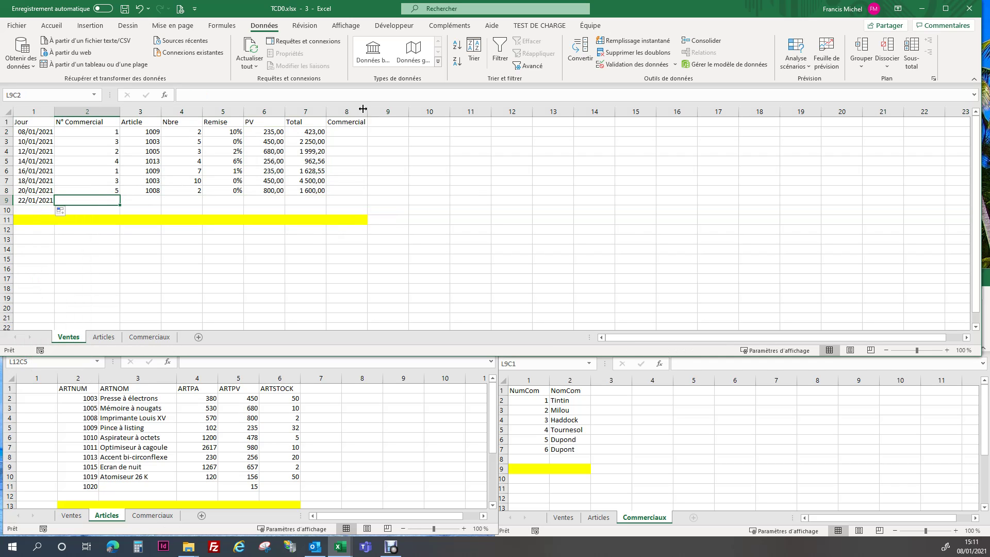
text(1)
key(Tab)
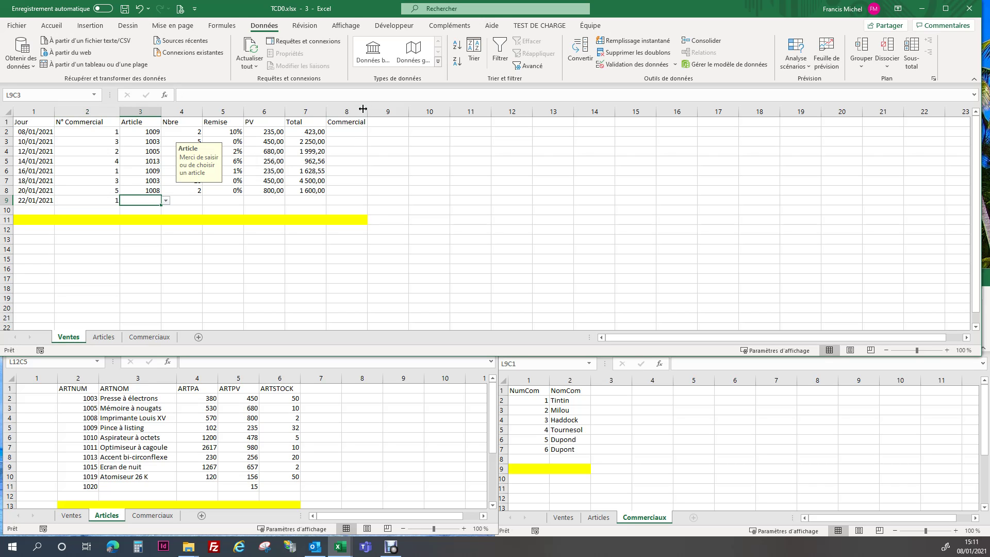
text(1020)
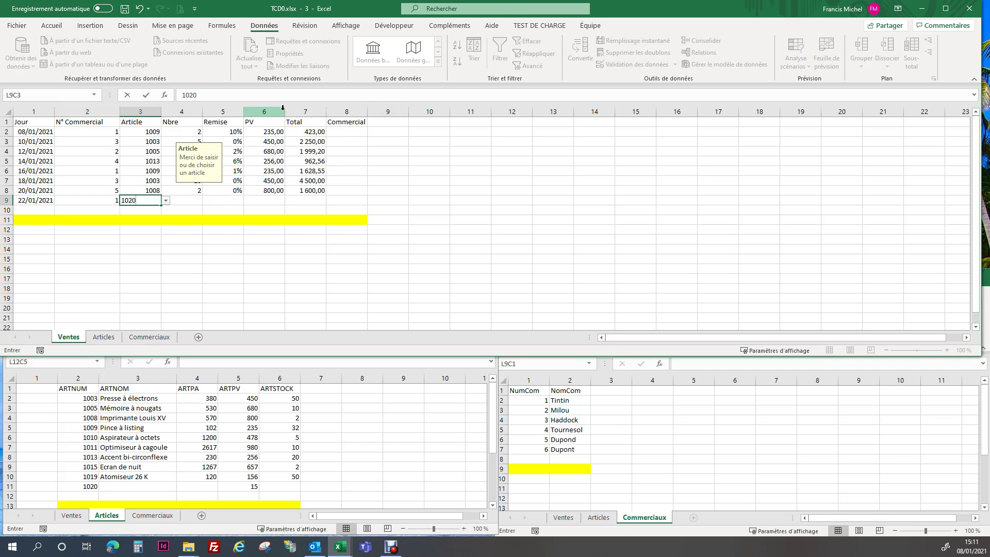
key(Tab)
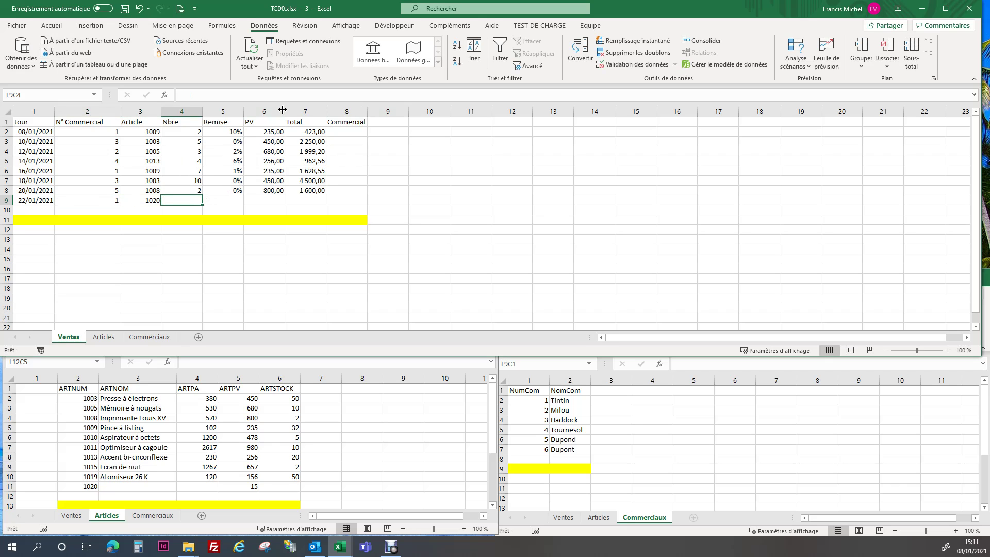
text(5)
key(Tab)
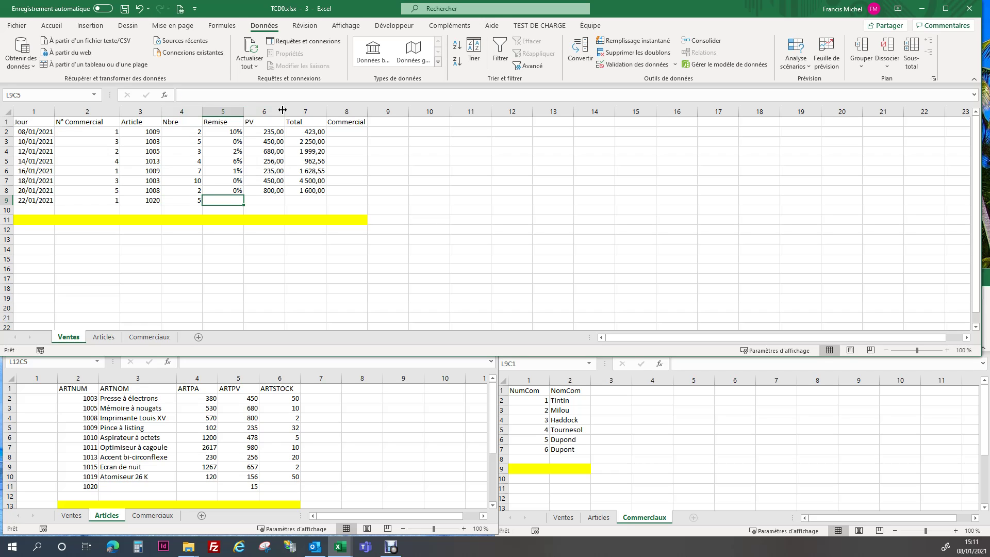
text(2)
key(Tab)
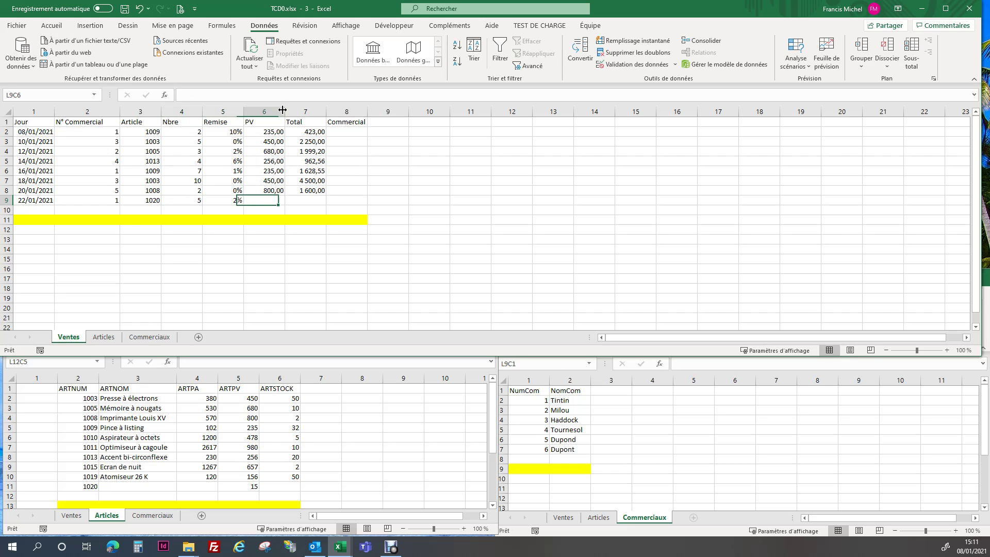
Fill the PV and Total formulas down from row 8 to row 9
key(Up)
key(shift+Right)
key(shift+Down)
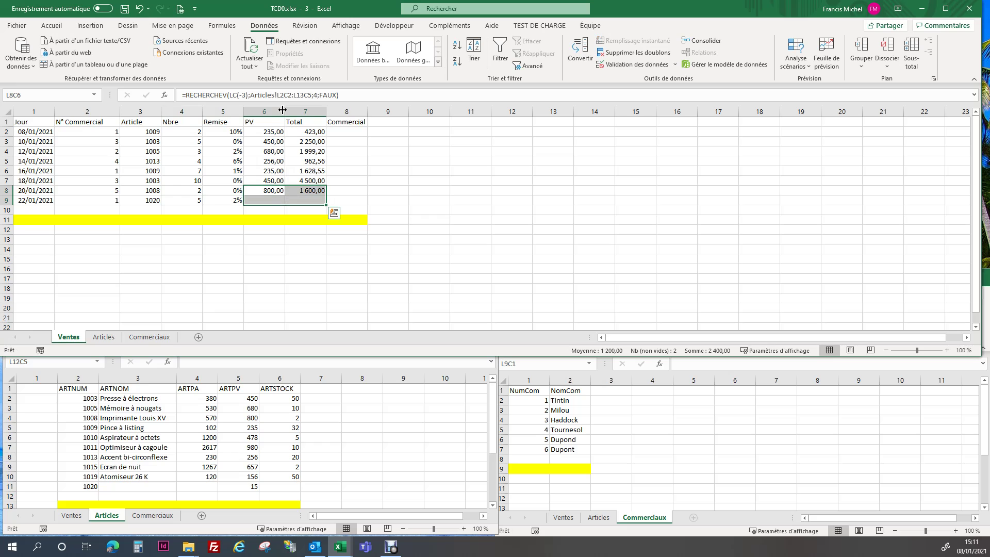
key(ctrl+b)
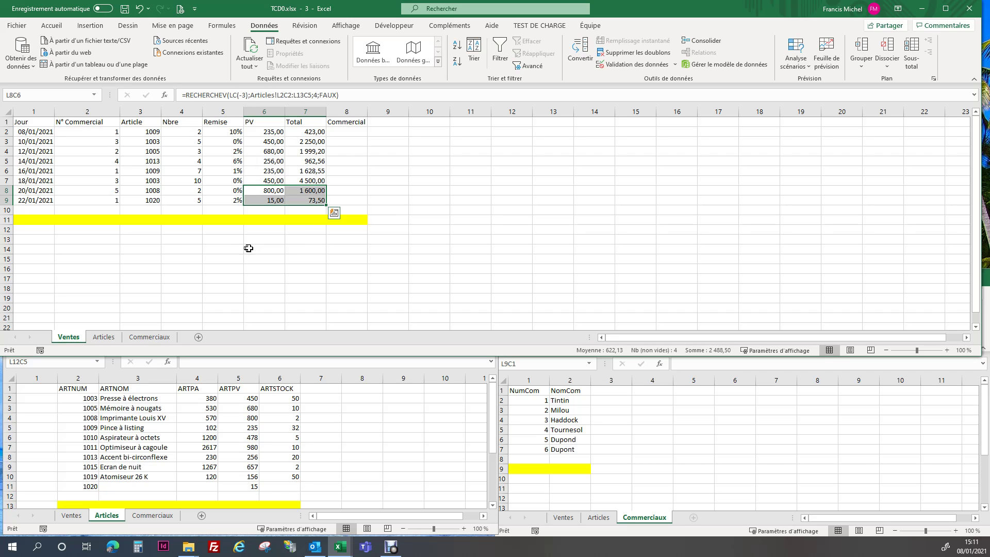
click(348, 132)
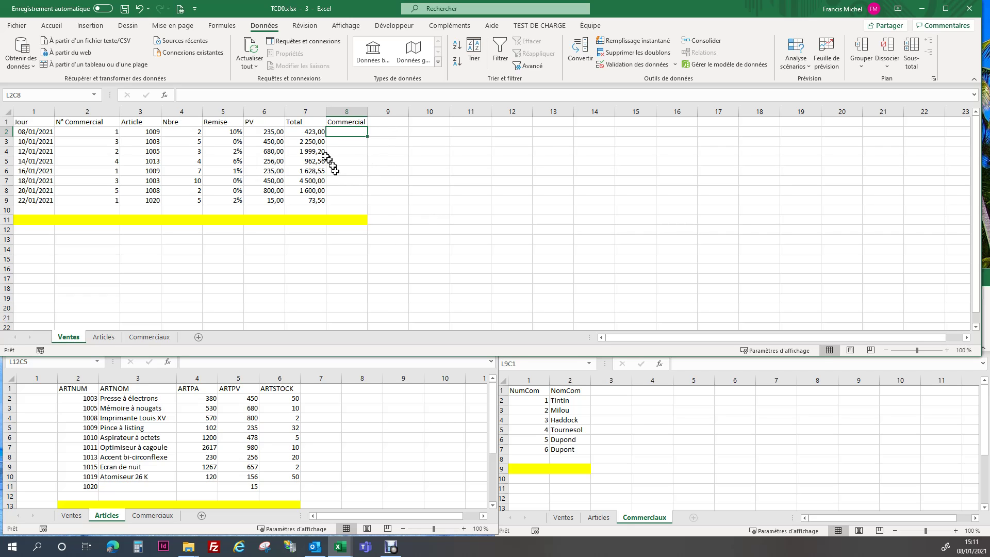
click(265, 132)
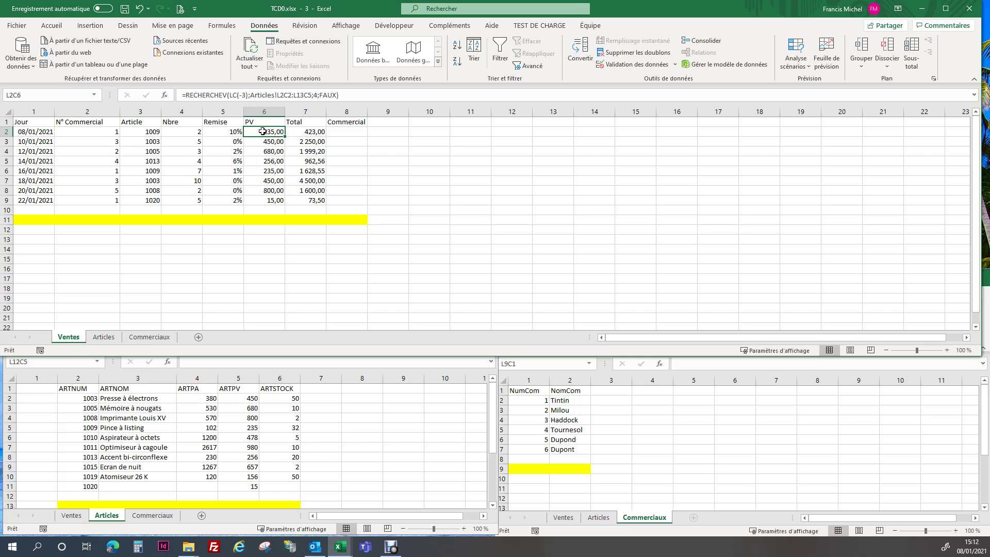
click(148, 129)
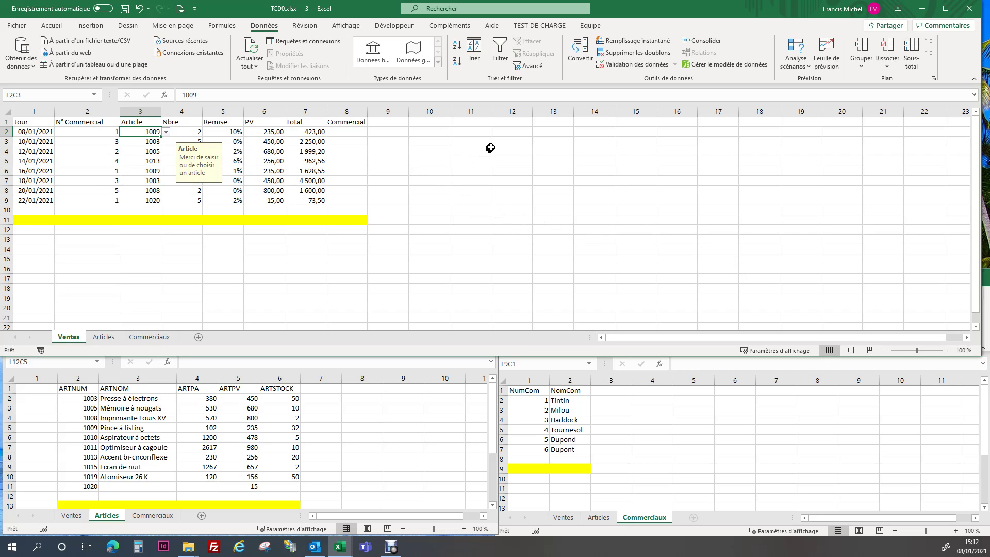
Start an INDEX formula in the Commercial cell of row 2, using the matrice;no_lig;no_col argument form
click(351, 131)
text(=)
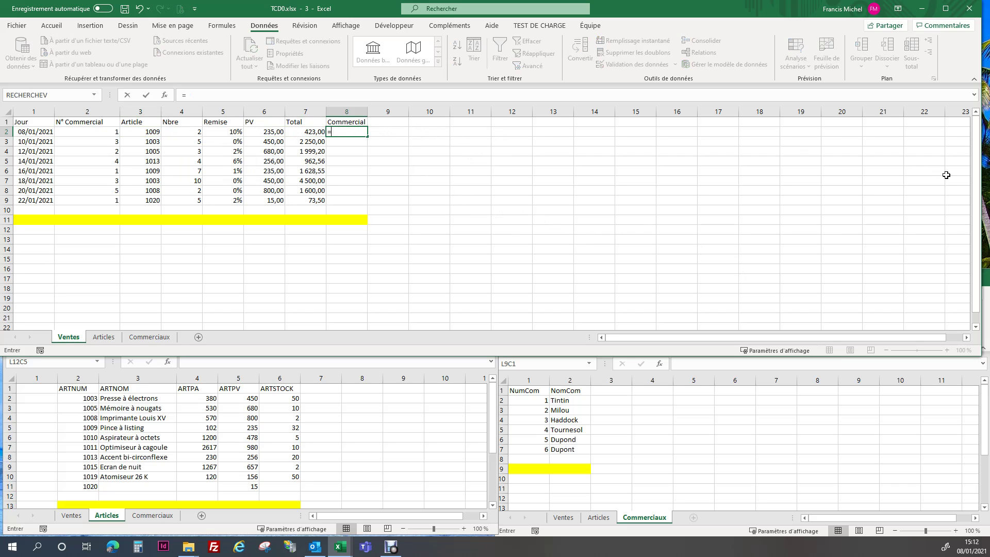
text(index()
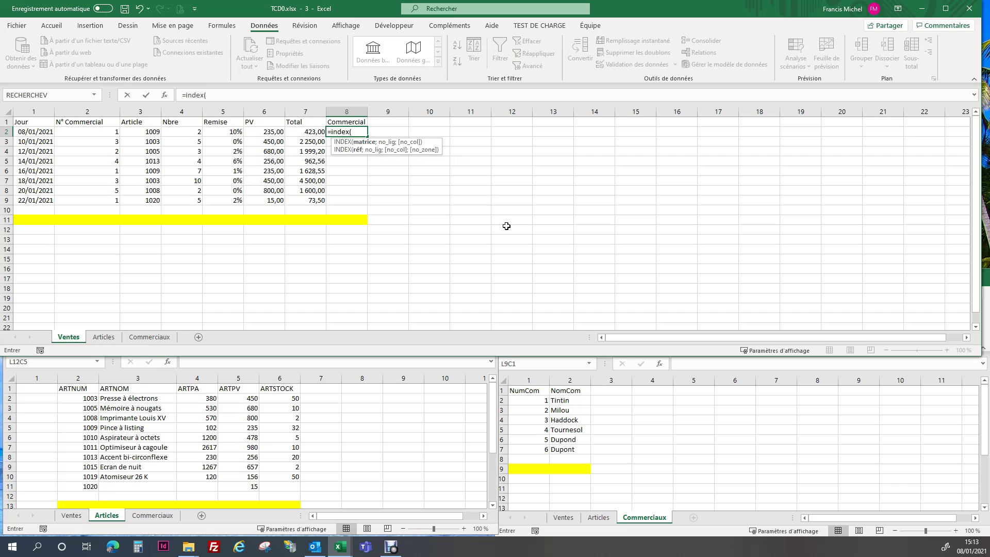
click(164, 96)
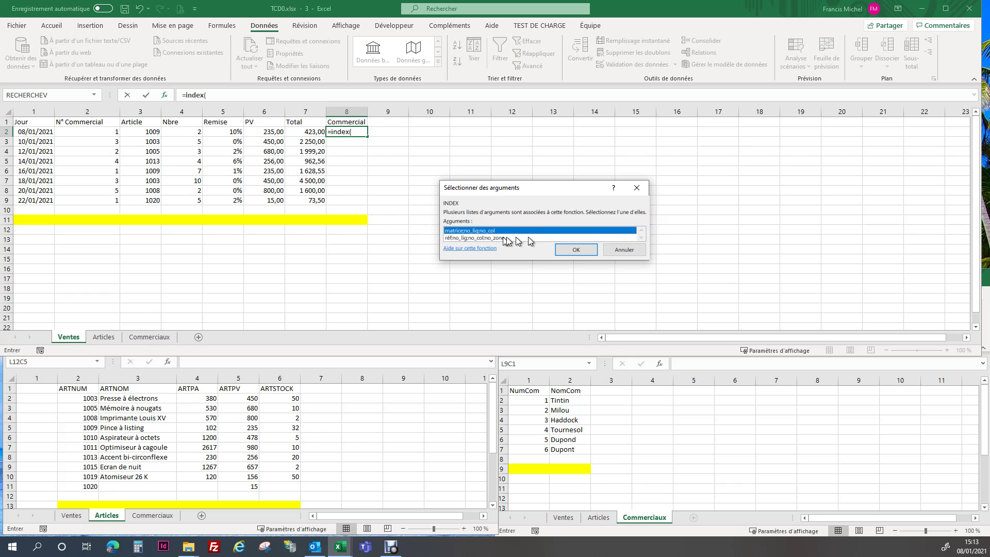
click(573, 251)
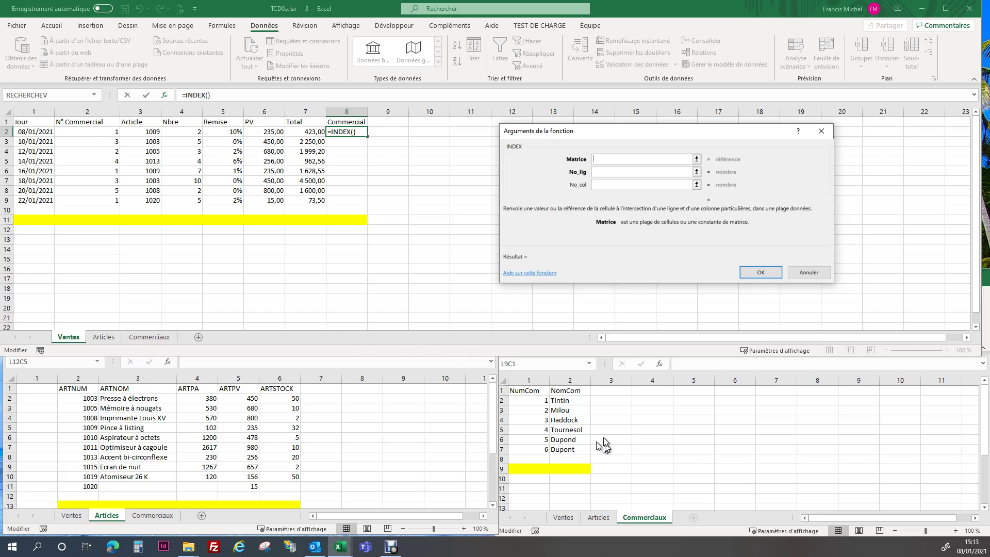
Complete INDEX with the NomCom cells from rows 2 to 9 of Commerciaux as Matrice and row 2's N° Commercial as No_lig
click(569, 401)
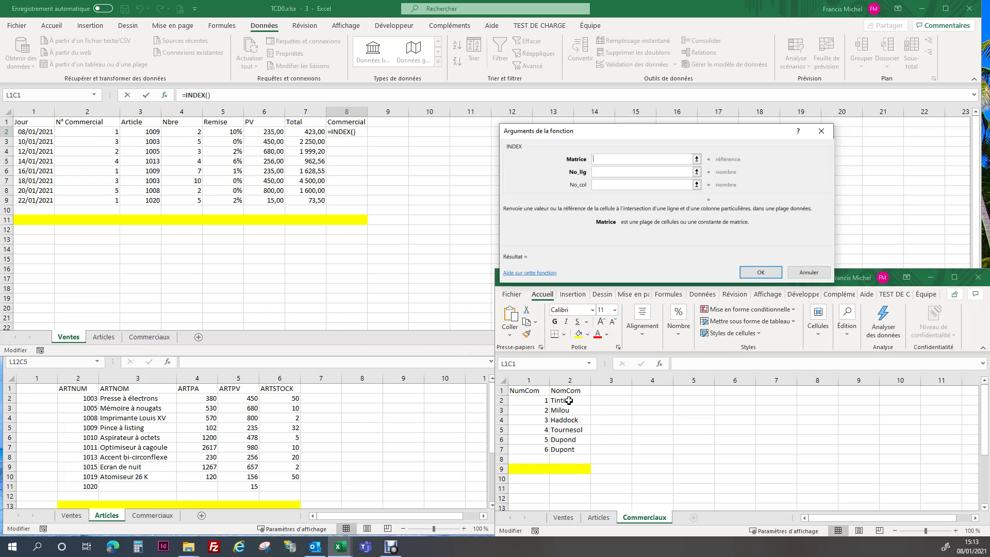
drag(569, 401, 573, 470)
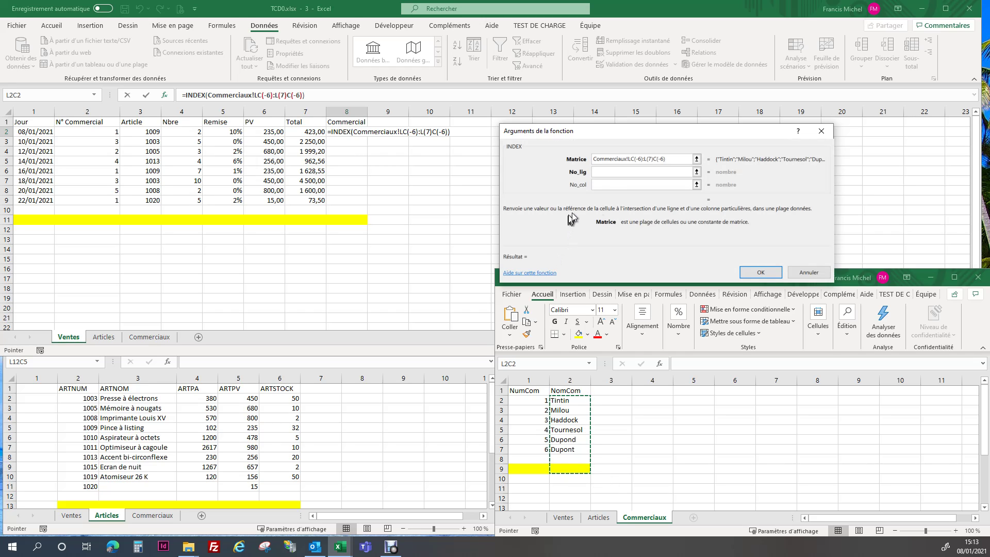
click(604, 172)
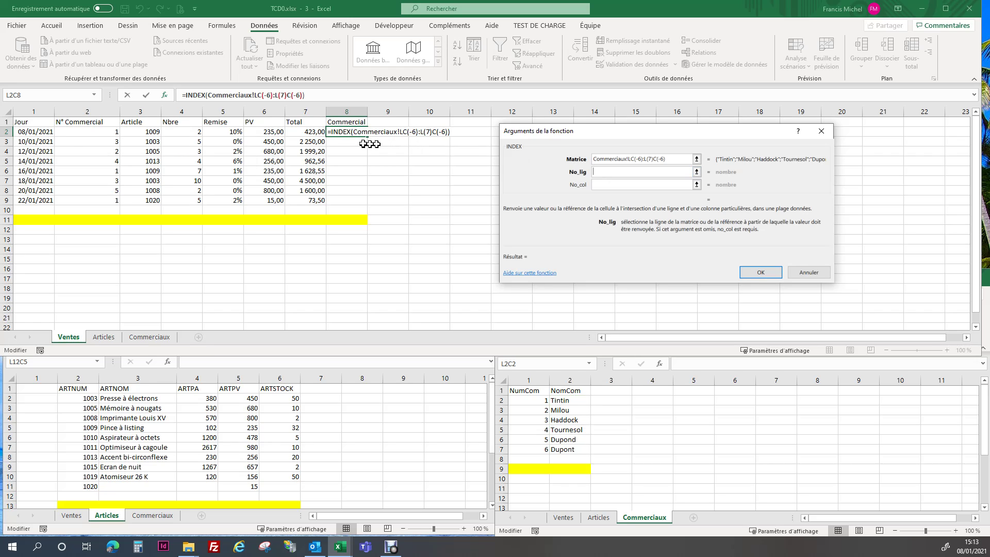
click(83, 130)
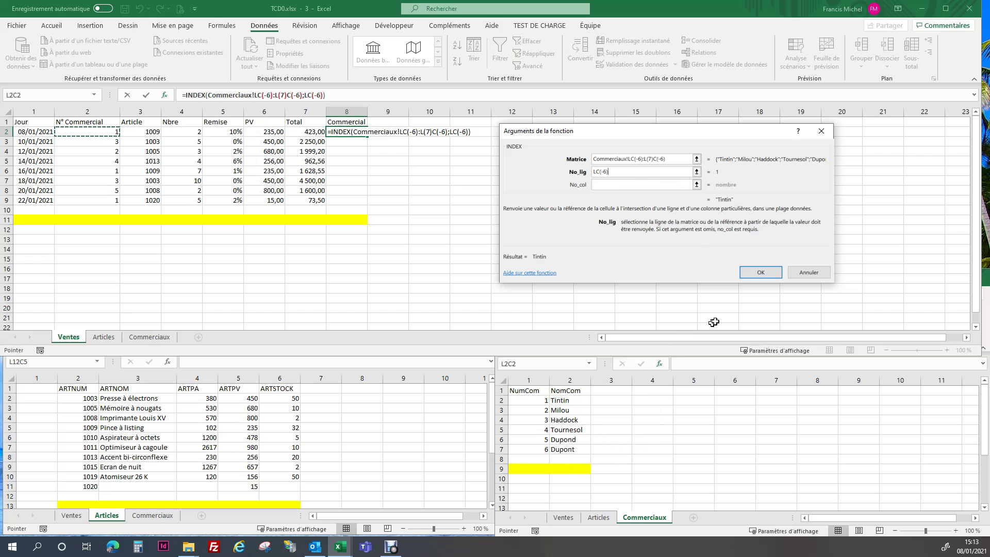
click(761, 275)
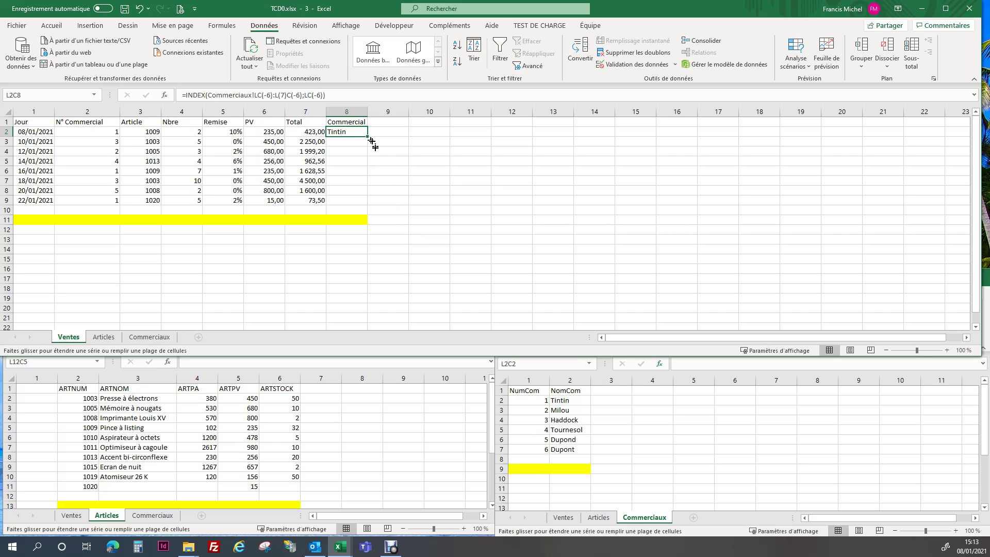
Copy the Commercial formula from row 2 down to row 9 and select the last copy to check its references
drag(373, 143, 381, 203)
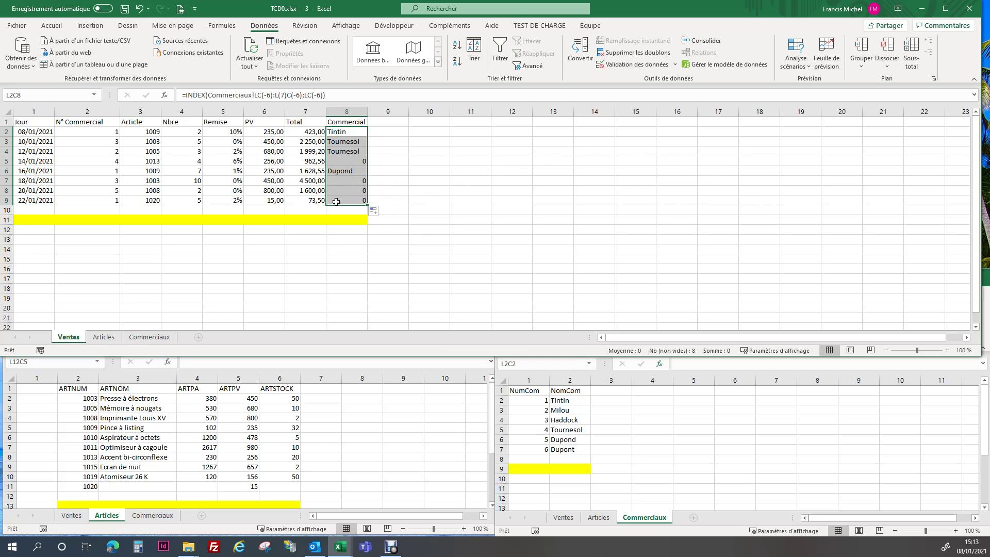
click(336, 201)
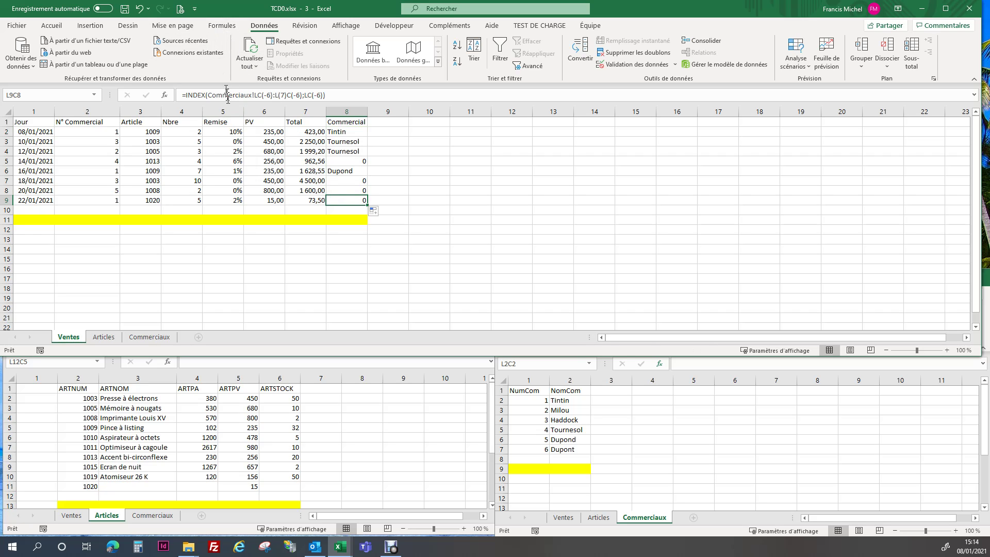
Trace the precedents of row 9's Commercial formula and go to the range it references in Commerciaux
click(214, 29)
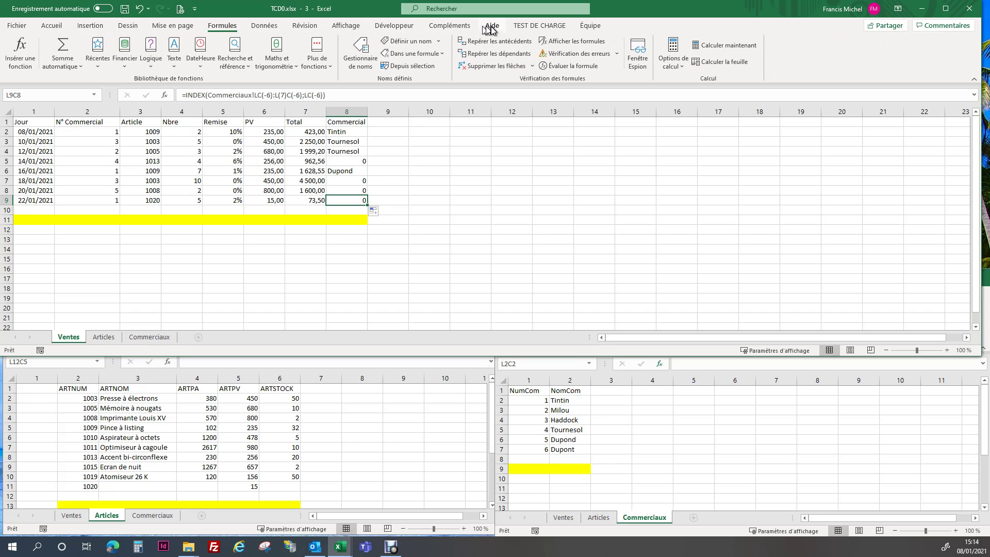
click(517, 46)
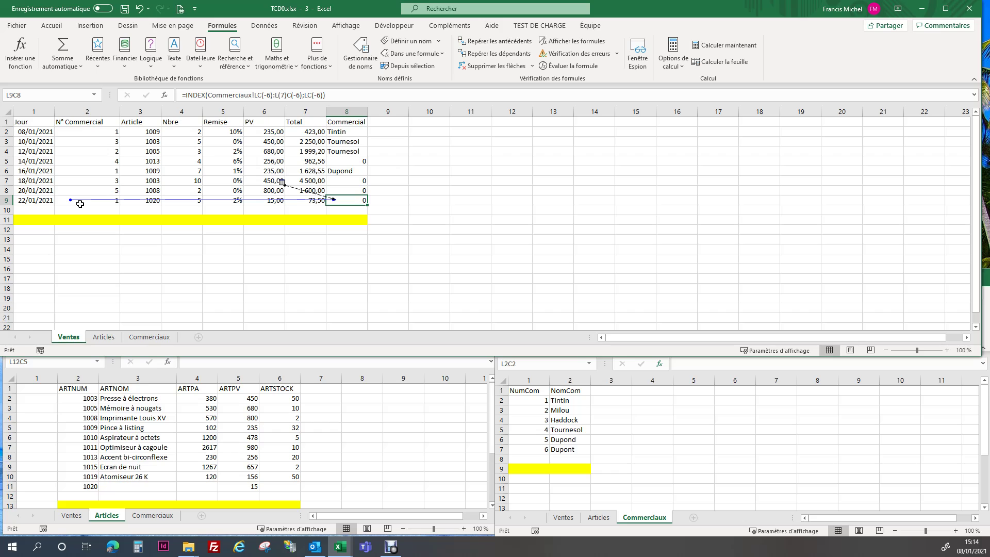
double_click(292, 187)
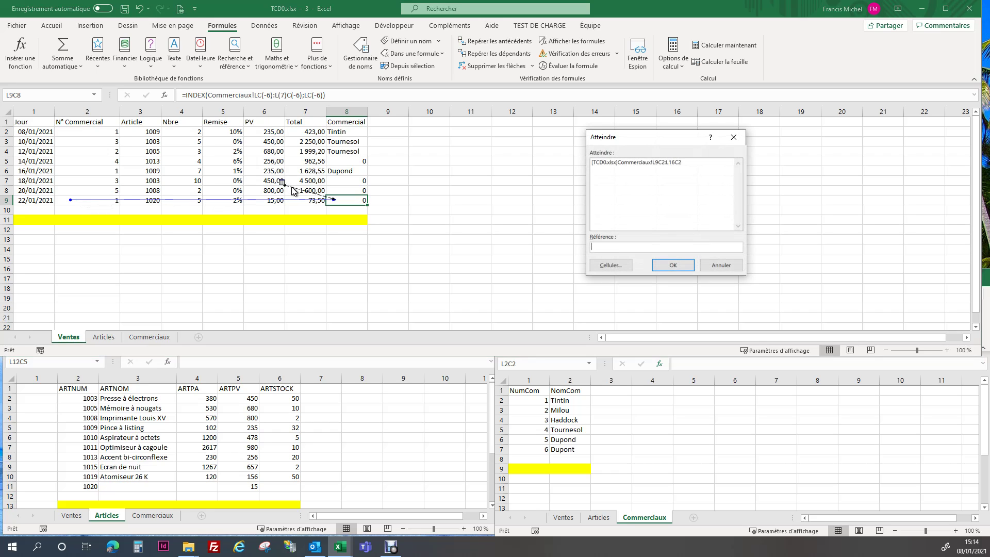
double_click(644, 163)
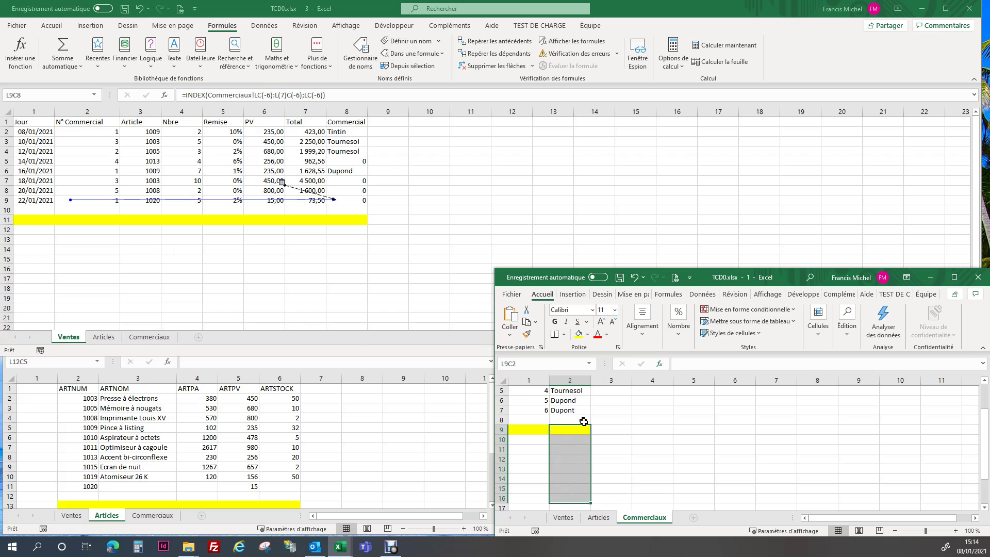
scroll(583, 422, up, 2)
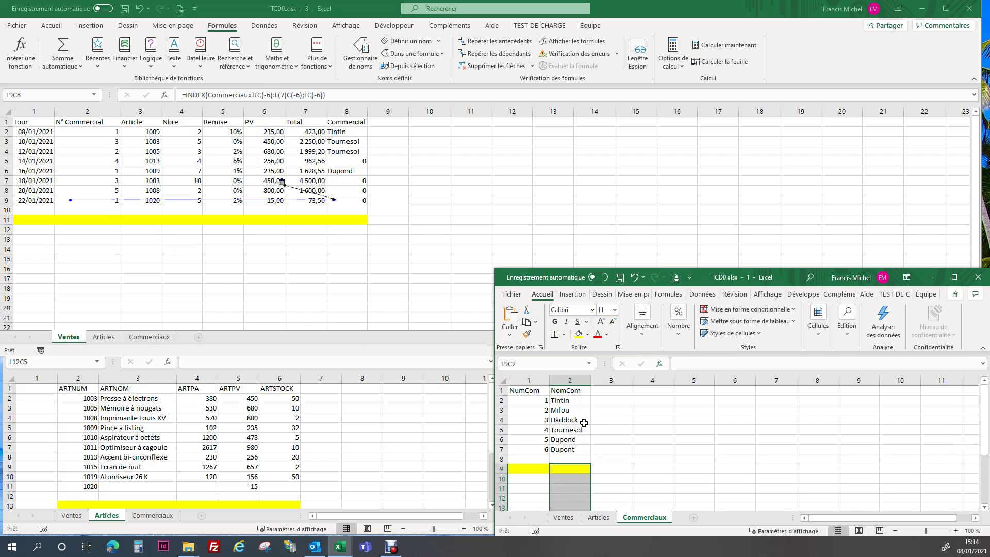
Make Matrice an absolute reference, Commerciaux!L2C2:L9C2, in row 2's INDEX formula and fill the Commercial formula down to row 9
click(343, 132)
click(343, 132)
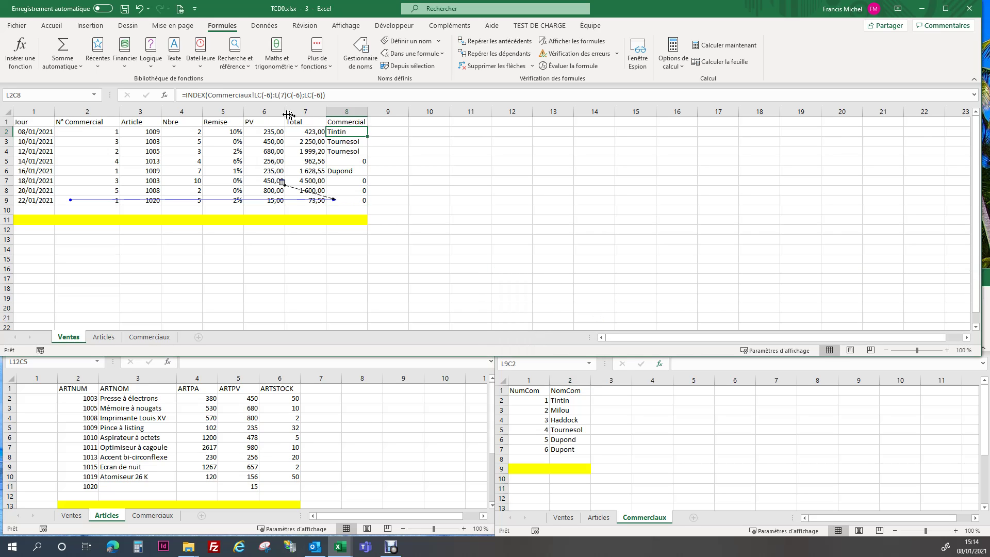
click(166, 98)
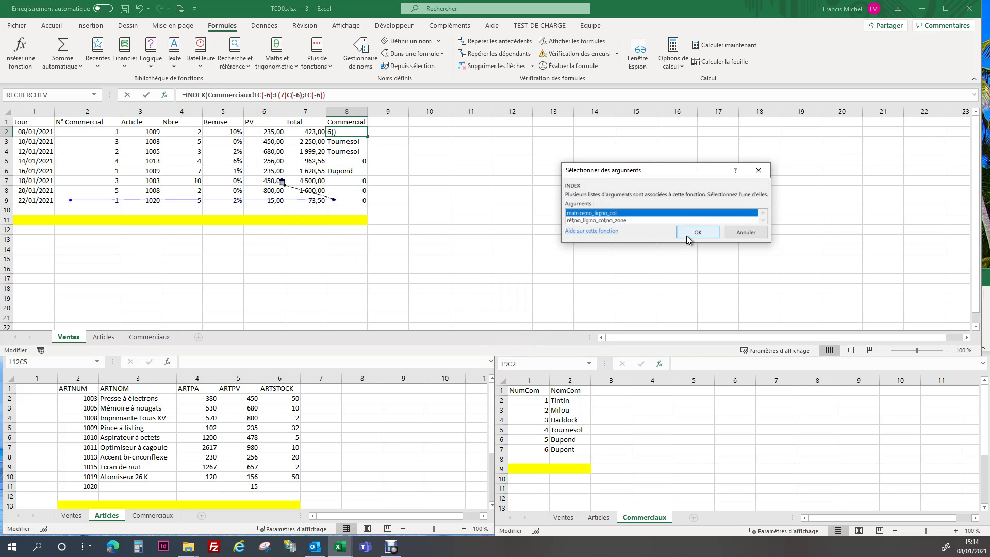
click(689, 232)
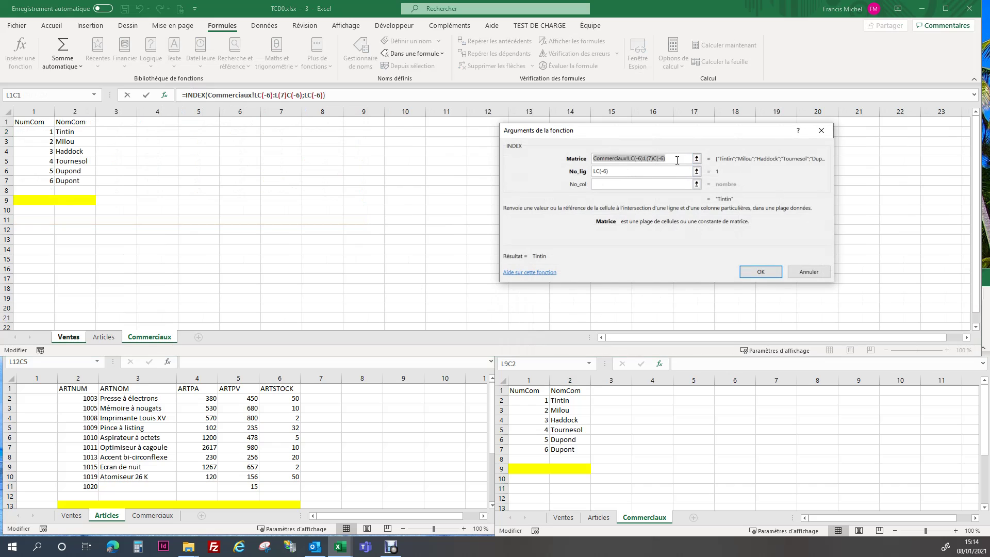
drag(678, 160, 594, 161)
key(F4)
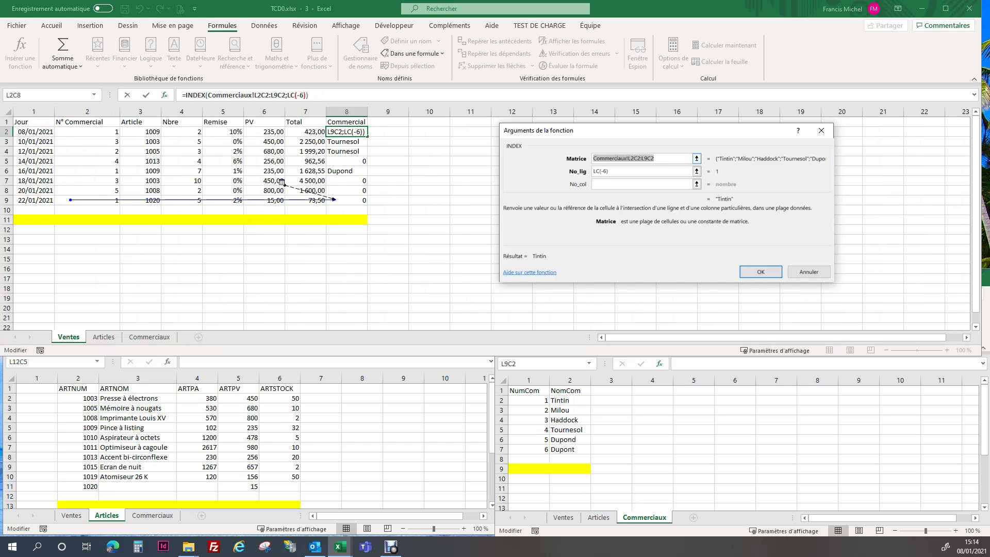
click(761, 272)
drag(370, 138, 373, 203)
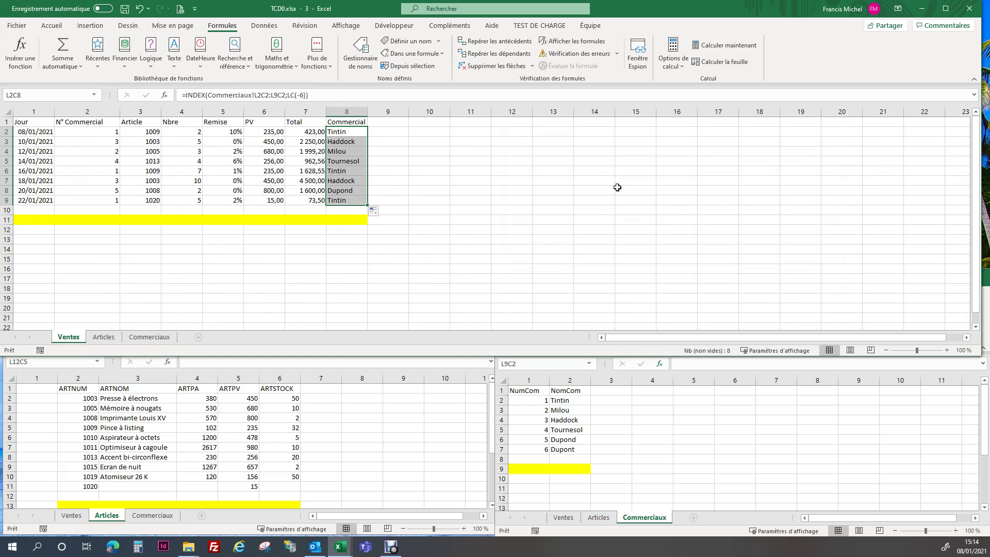
Trace the precedents of the corrected Commercial formula in row 9, go to its Commerciaux range, and remove the tracer arrows
click(354, 200)
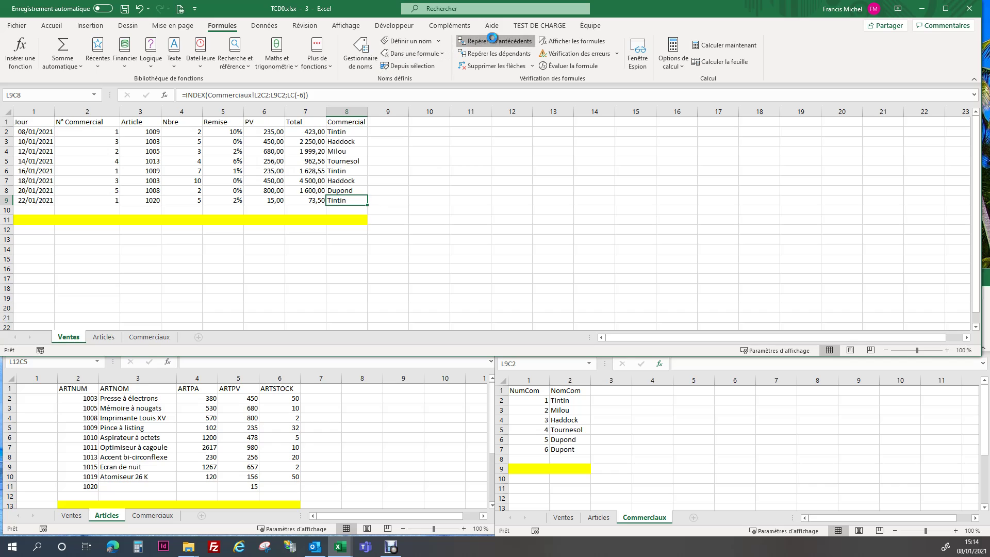
click(492, 41)
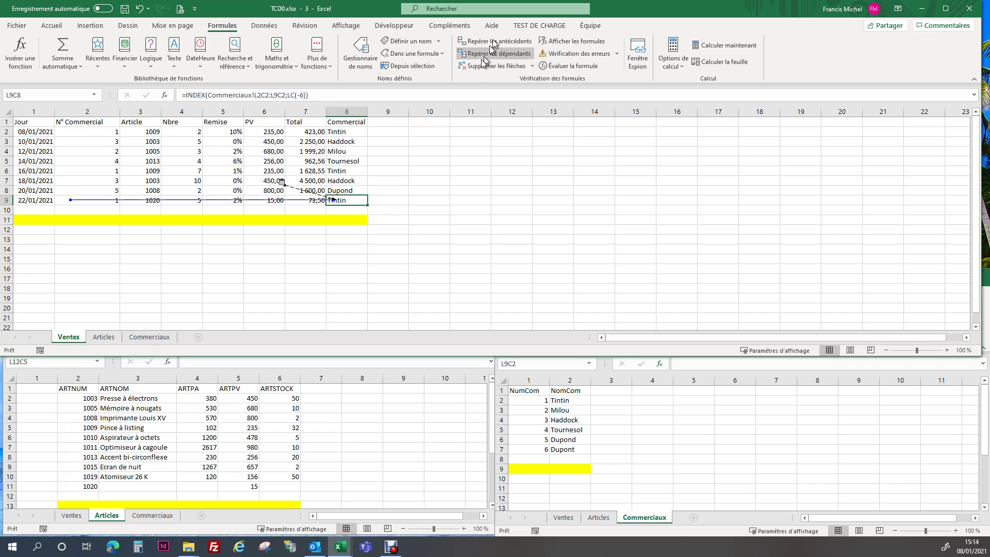
double_click(300, 189)
click(647, 163)
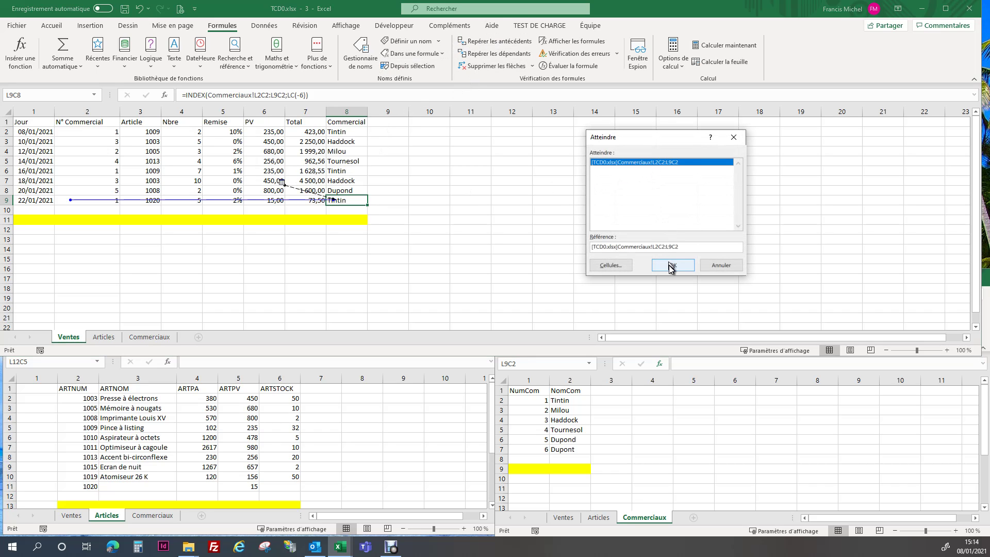
double_click(665, 163)
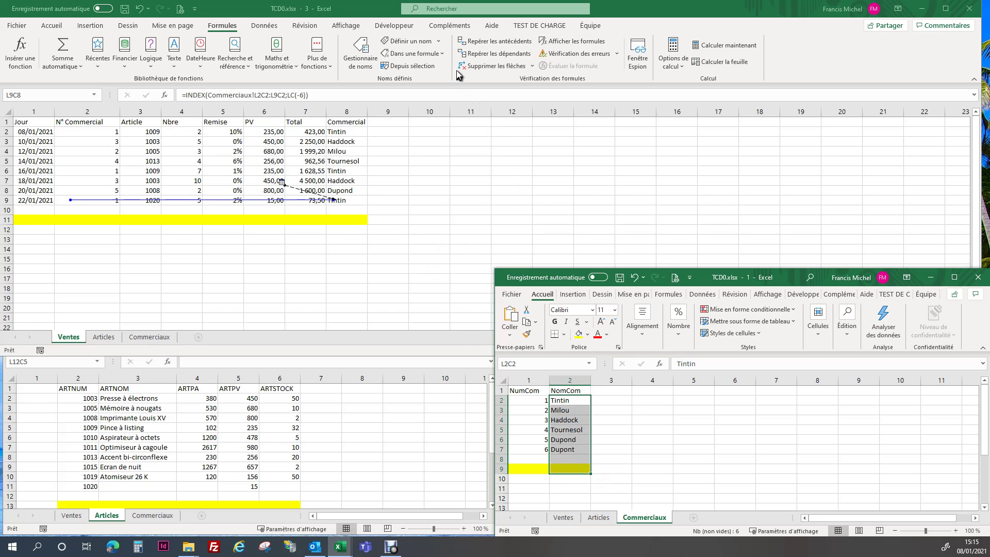
click(310, 132)
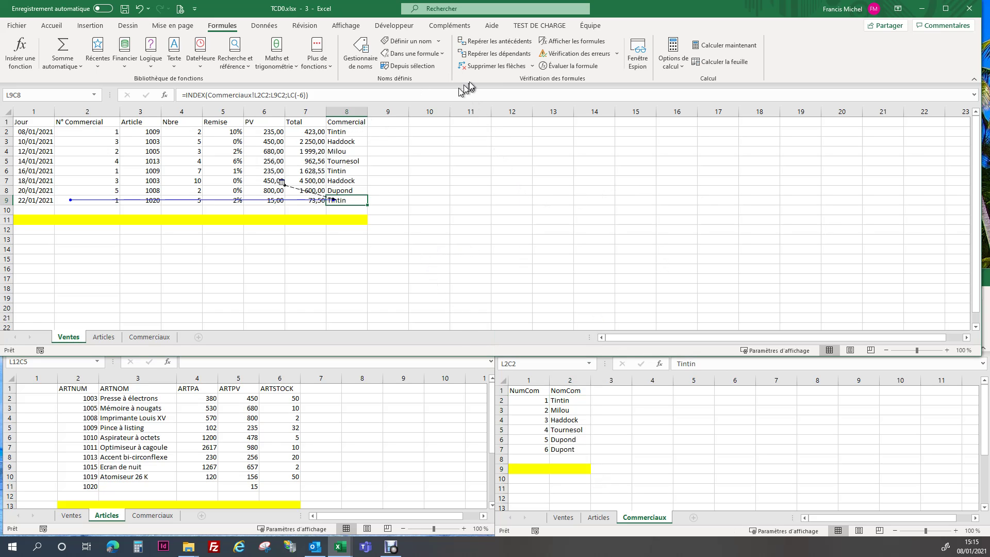
click(470, 67)
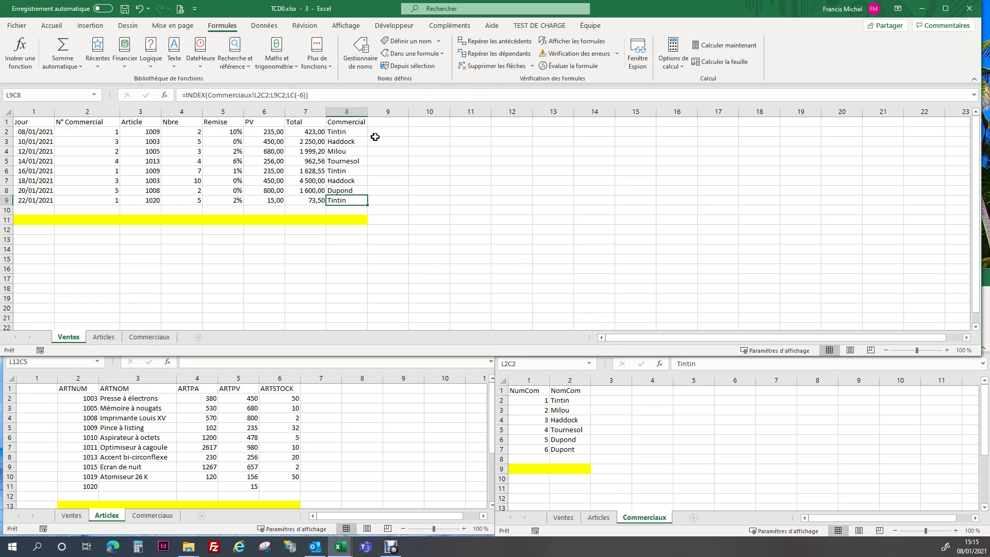
Enlarge the Ventes window downward so that it covers the Articles and Commerciaux windows
click(376, 142)
click(380, 132)
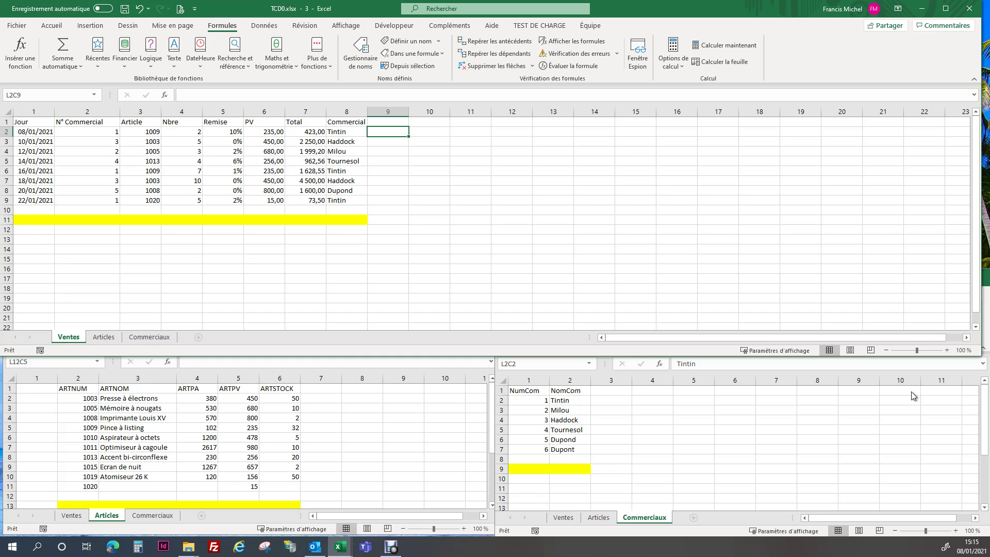
key(Up)
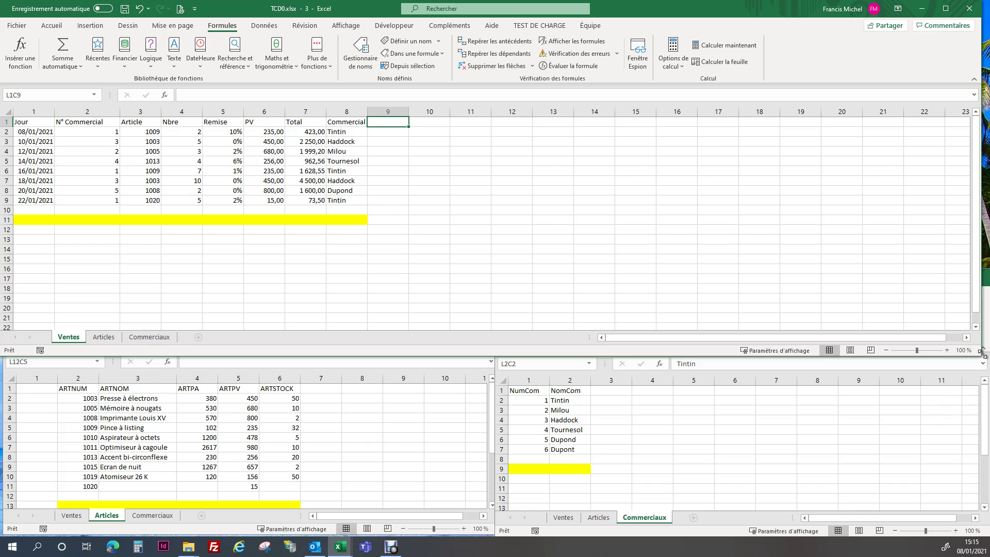
drag(982, 354, 925, 535)
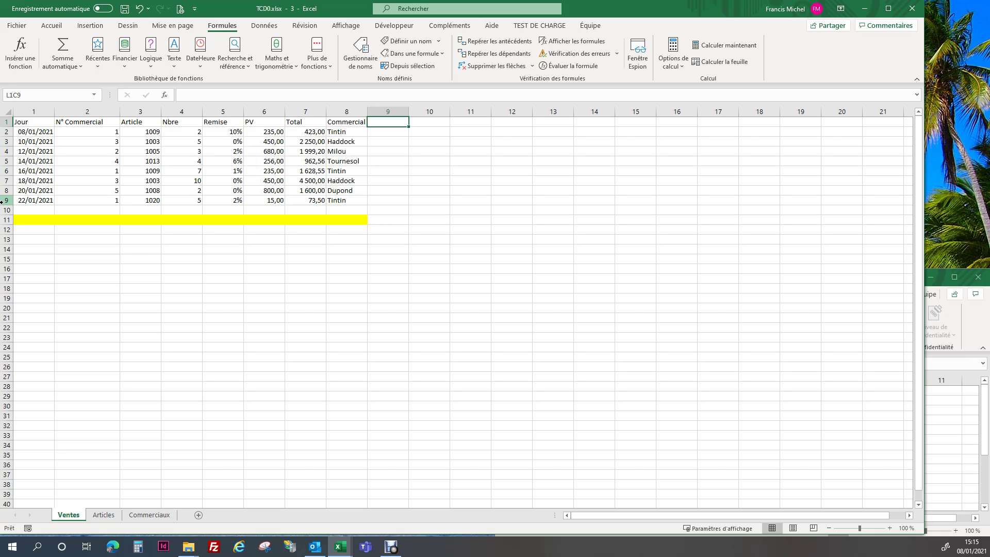
Fill the column 12 cells in rows 5 and 6 with yellow and the row 5, column 15 cell with red
drag(524, 161, 522, 170)
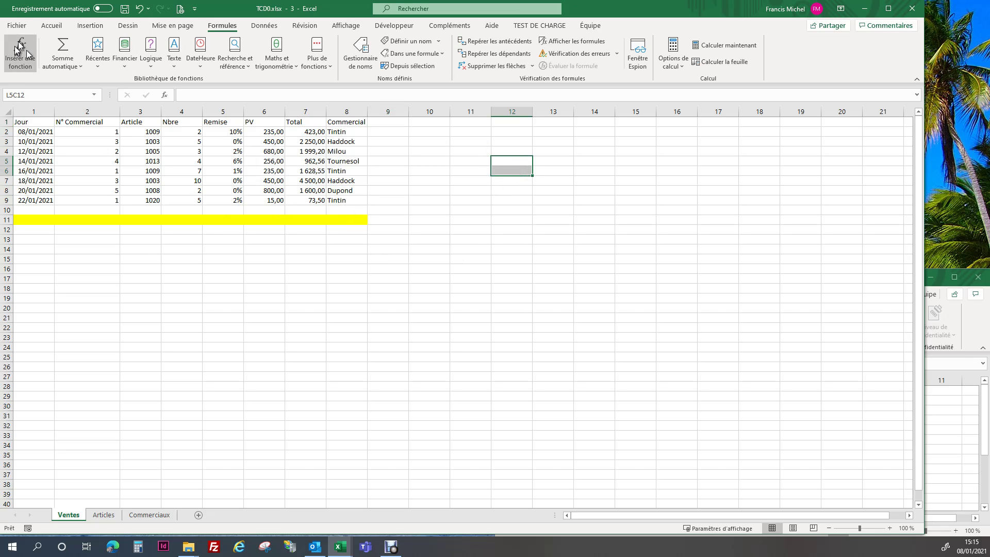
click(52, 25)
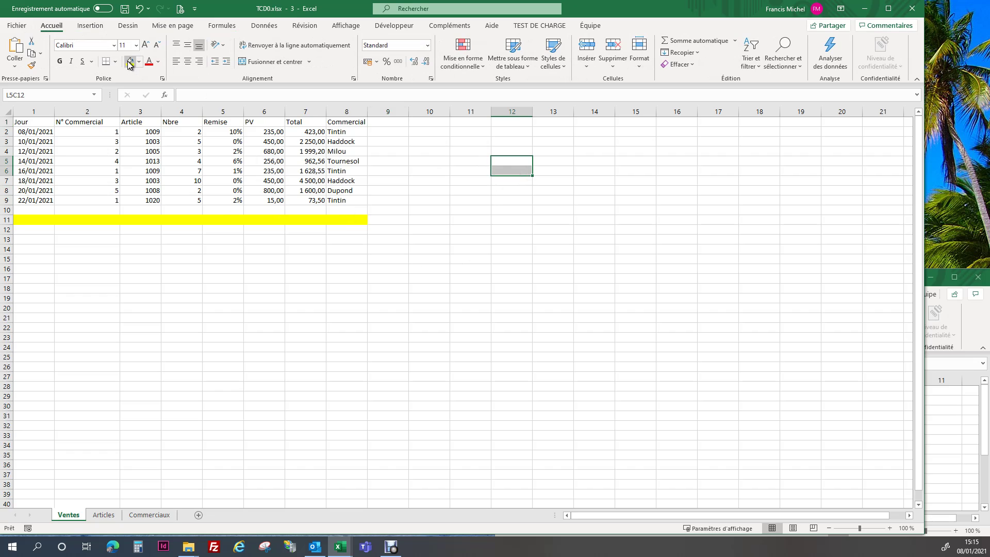
click(130, 62)
click(637, 162)
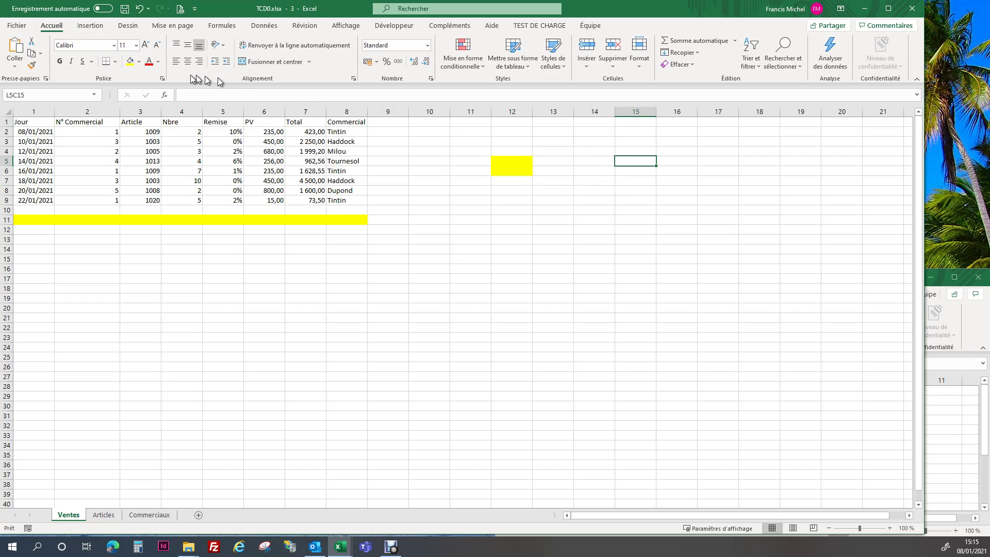
click(138, 62)
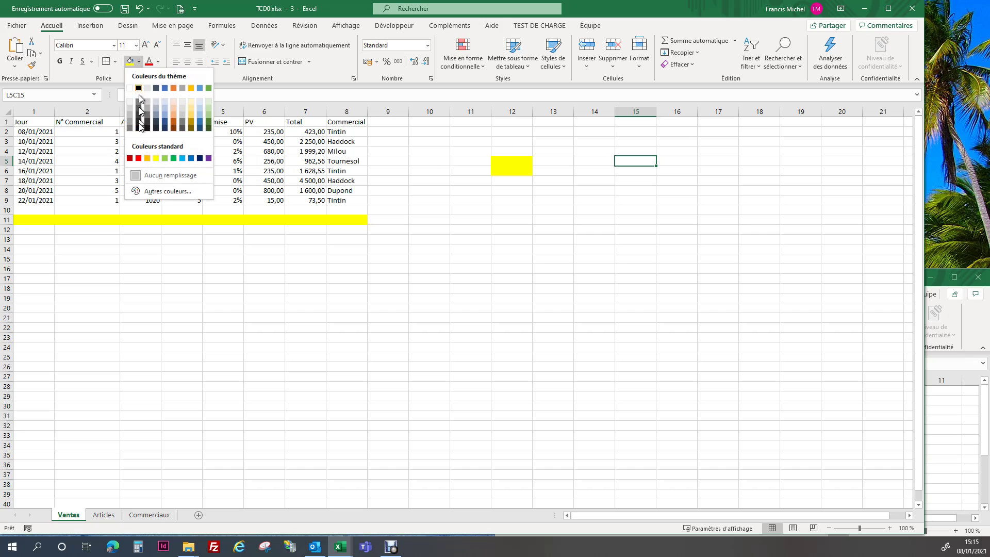
click(139, 158)
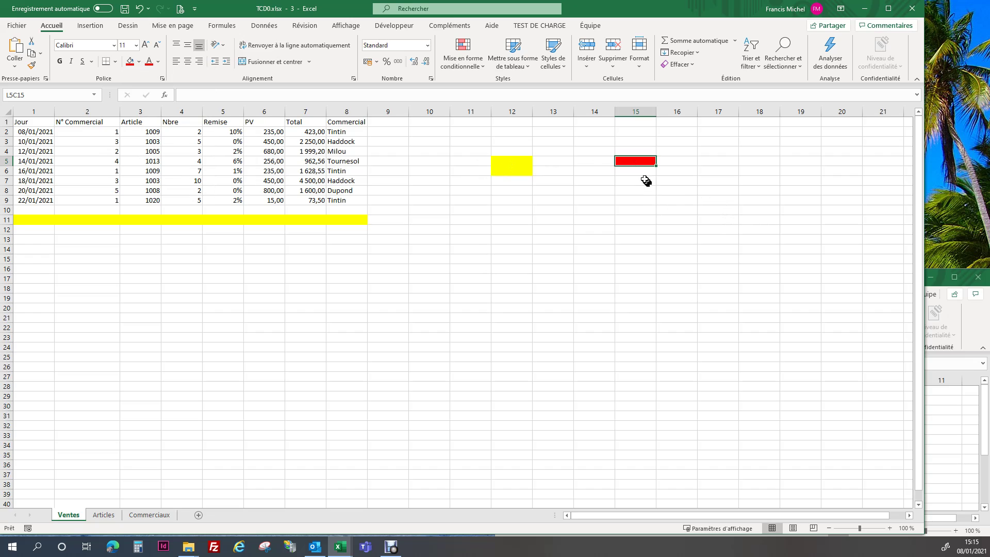
Move the red cell in between the two yellow cells and undo the test fills
drag(641, 170, 518, 295)
mouse_move(553, 237)
mouse_down()
mouse_move(632, 284)
mouse_move(643, 258)
mouse_move(584, 197)
mouse_move(536, 232)
mouse_move(671, 283)
mouse_move(606, 186)
mouse_move(575, 195)
mouse_move(594, 190)
mouse_move(588, 166)
mouse_move(516, 154)
mouse_move(505, 162)
mouse_up()
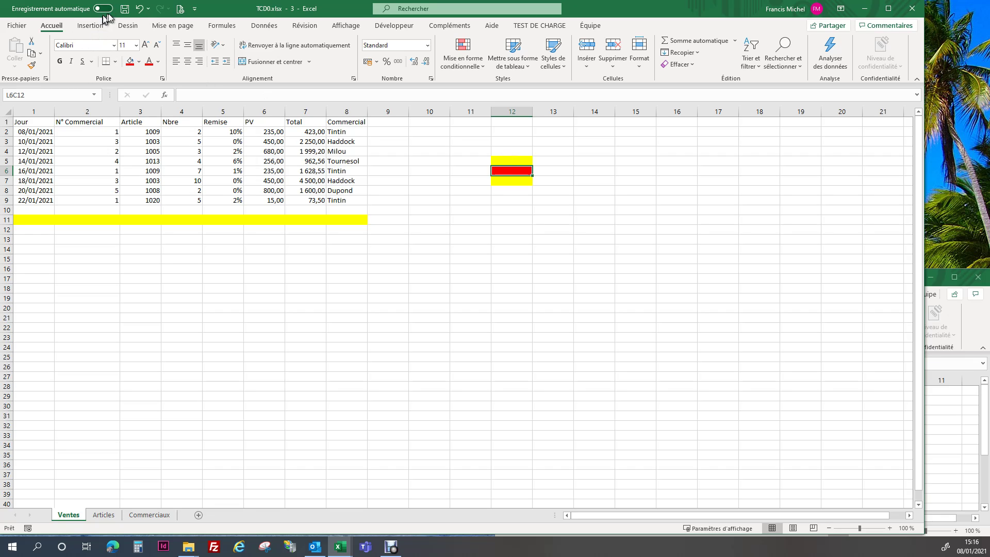
click(141, 8)
click(173, 278)
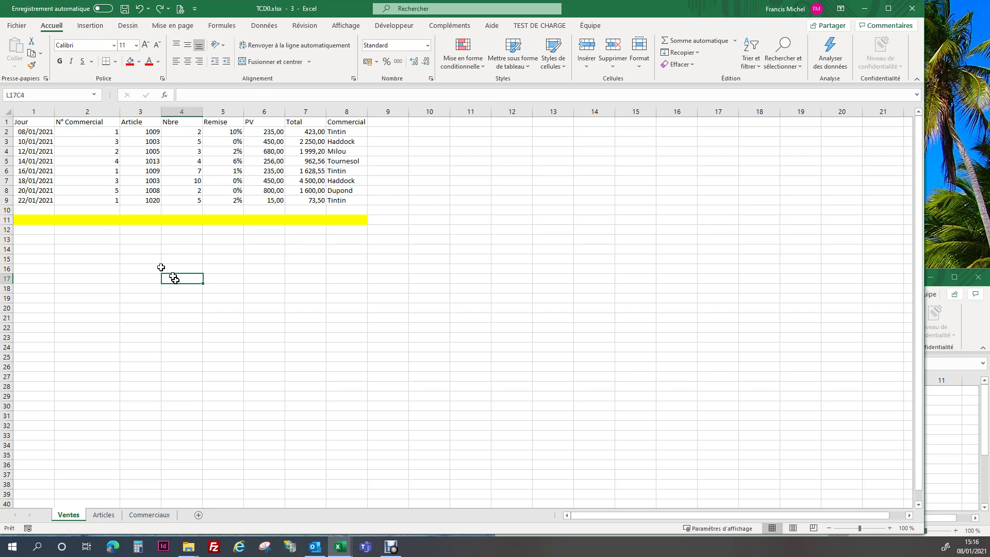
Duplicate sales rows 2 to 9 by inserting a copy directly below them, from row 10
drag(2, 133, 3, 201)
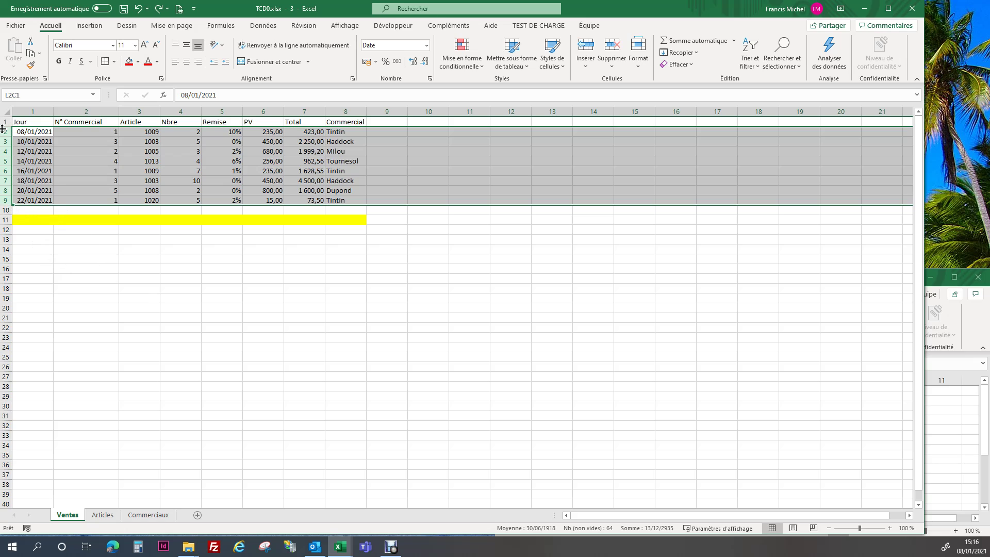
drag(2, 131, 2, 200)
mouse_move(76, 208)
mouse_down()
mouse_move(72, 327)
mouse_move(72, 206)
mouse_up()
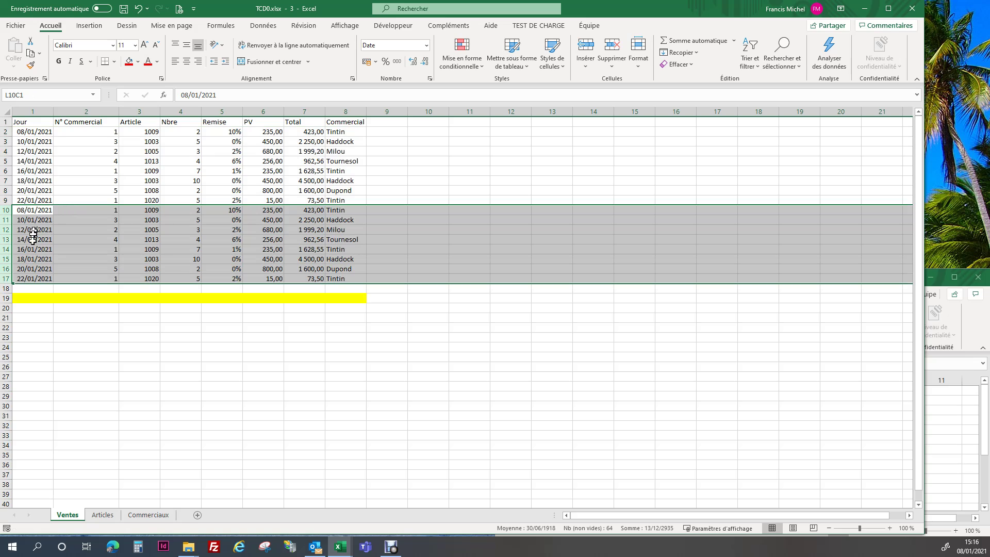
Enter 30 in the empty cell at row 4, column 12 and copy that cell
click(509, 150)
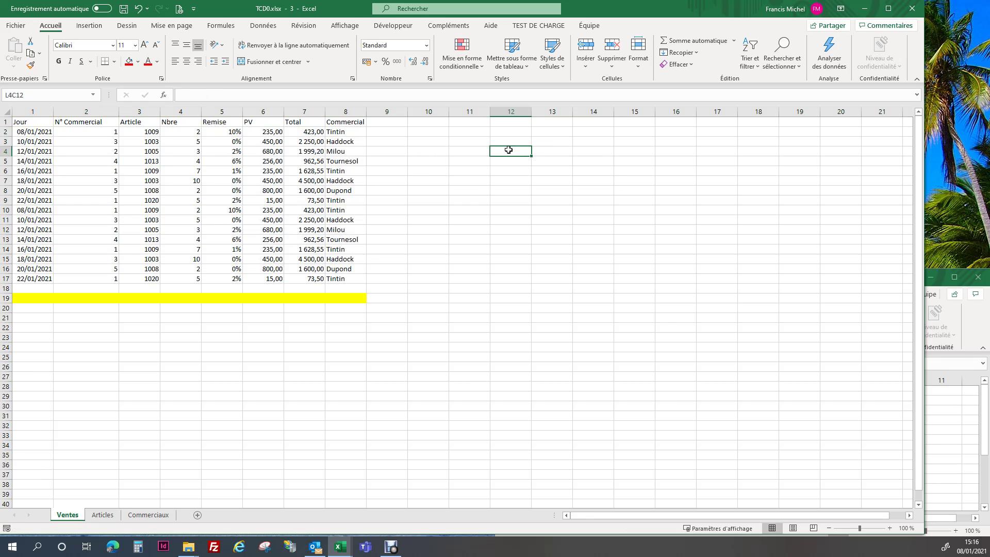
text(30)
key(Return)
right_click(509, 150)
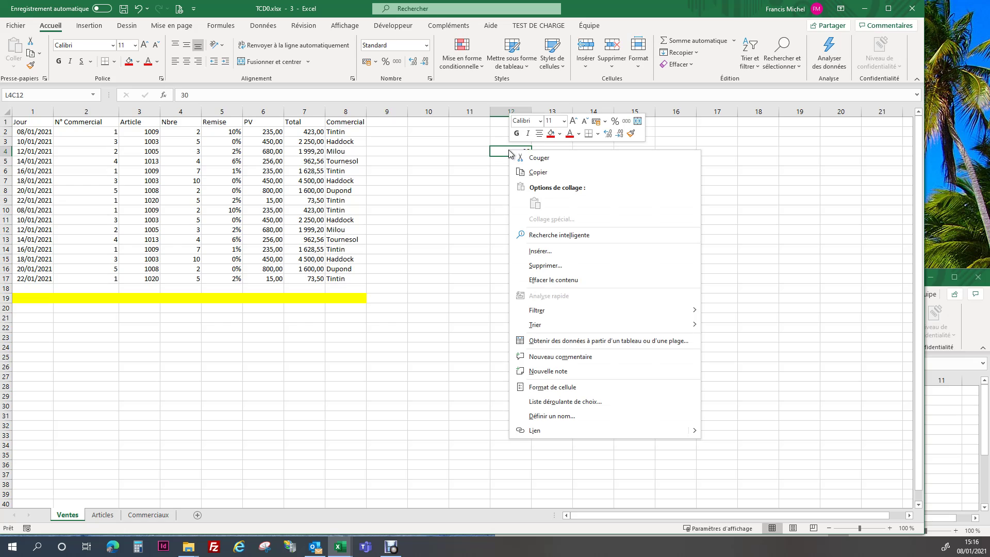
click(553, 161)
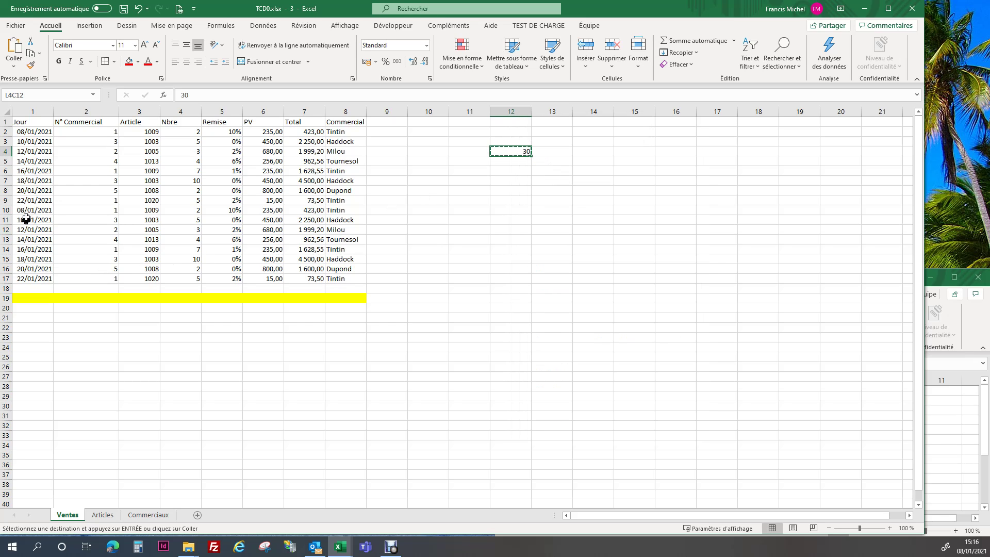
Add the copied 30 to the Jour dates in rows 10 to 17 with Collage spécial, using Formules and Ajouter
drag(27, 212, 26, 279)
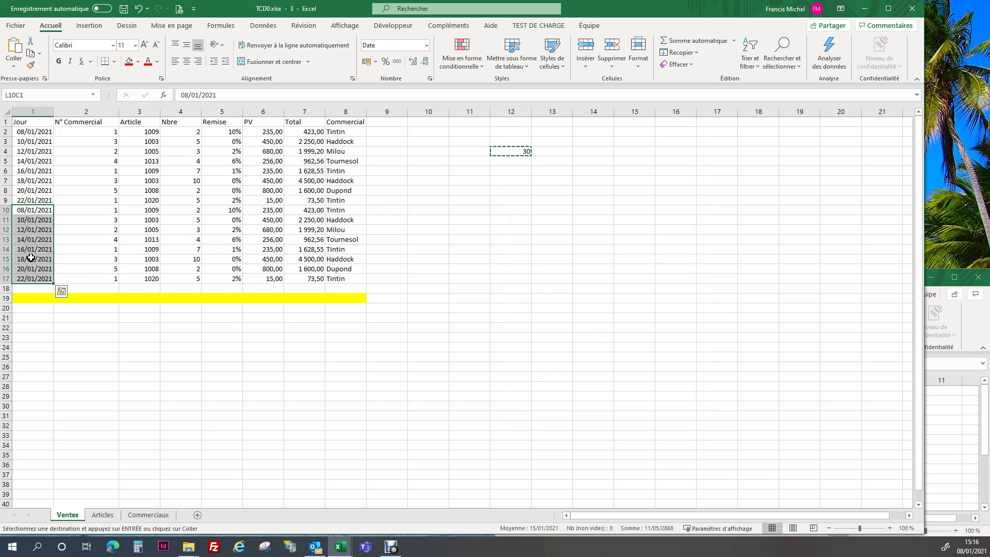
right_click(32, 260)
click(72, 315)
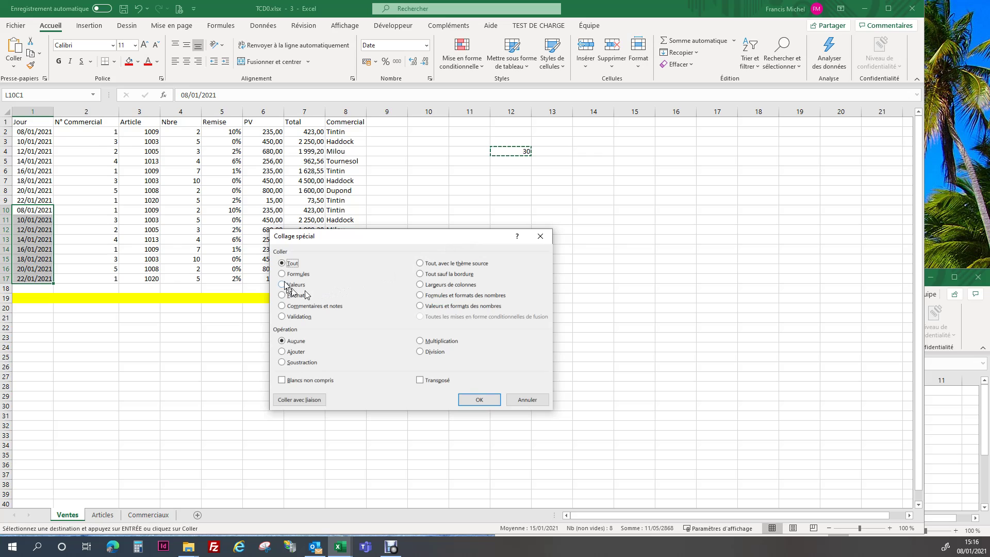
click(291, 277)
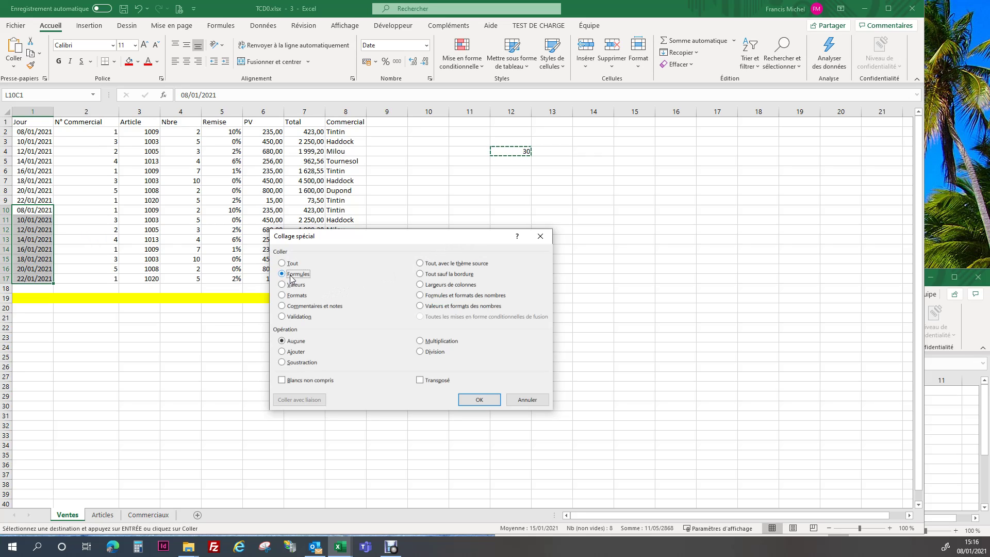
click(304, 350)
click(483, 400)
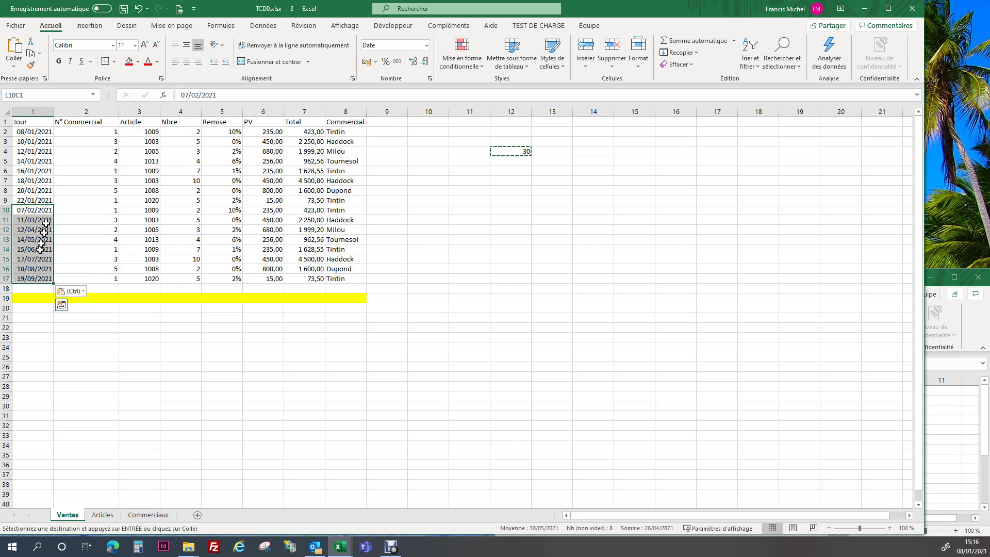
Check the shifted Jour dates cell by cell from row 10 down to row 17
click(42, 210)
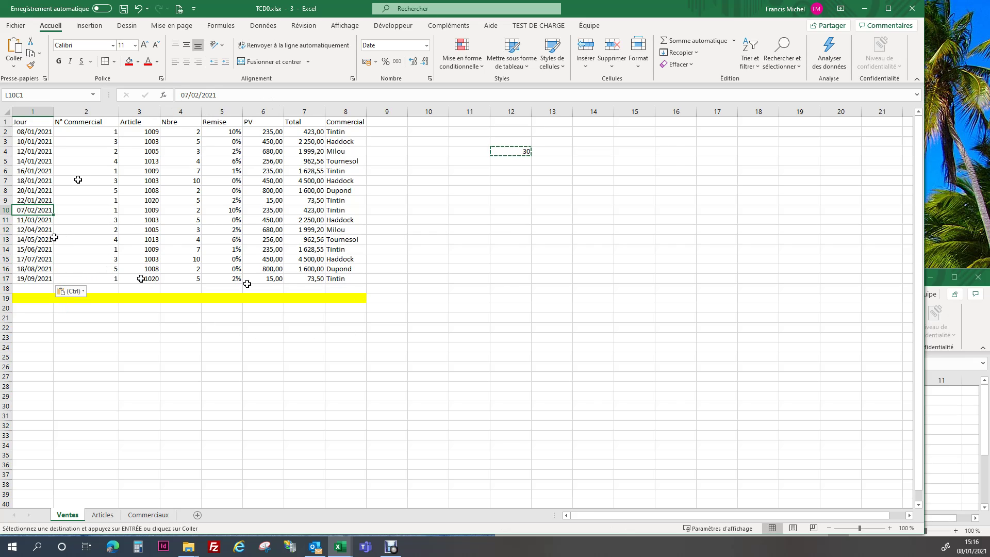
key(Down)
key(Down)
key(Down)
key(Down)
key(Down)
key(Down)
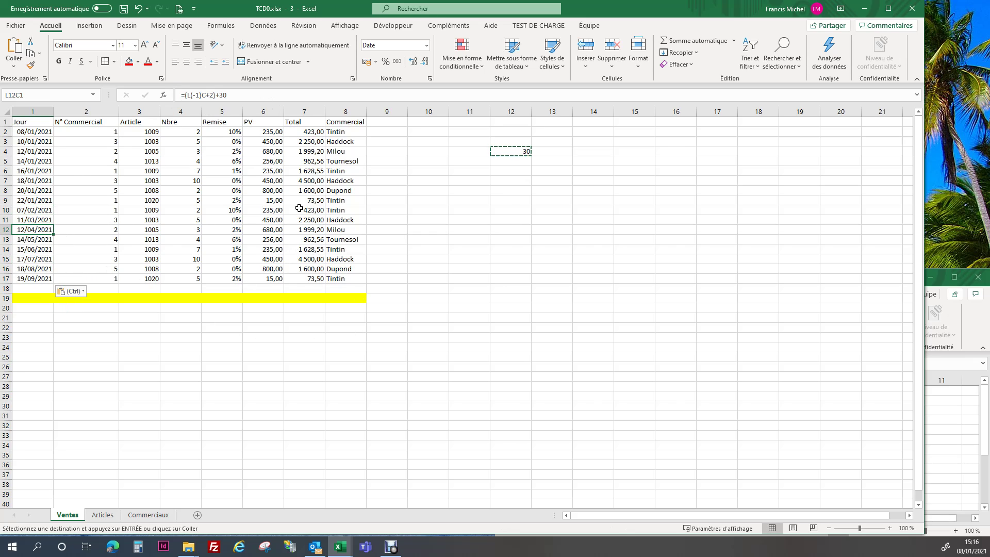
key(Down)
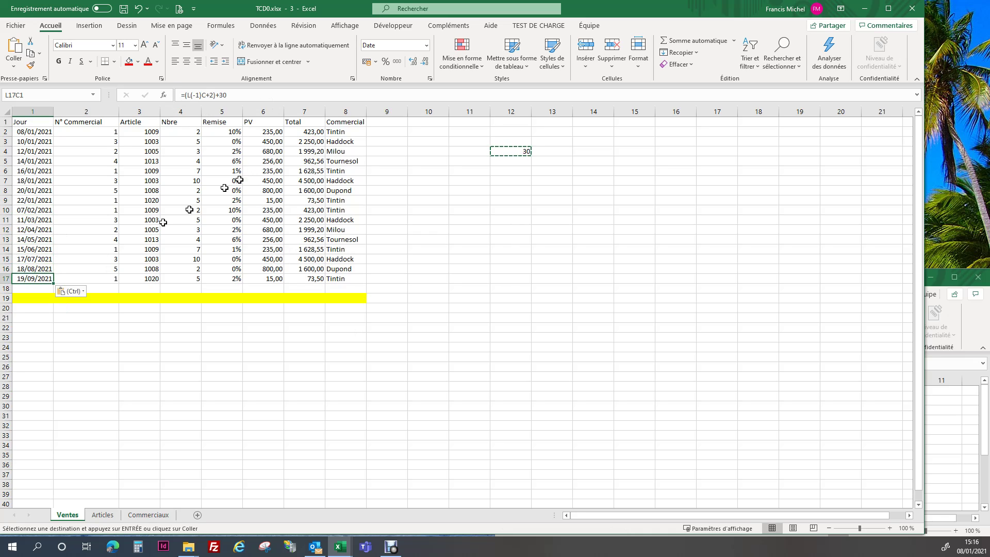
Copy the N° Commercial value 1 in row 9 and add it to rows 10 to 17 with Collage spécial, Ajouter
click(101, 199)
right_click(101, 198)
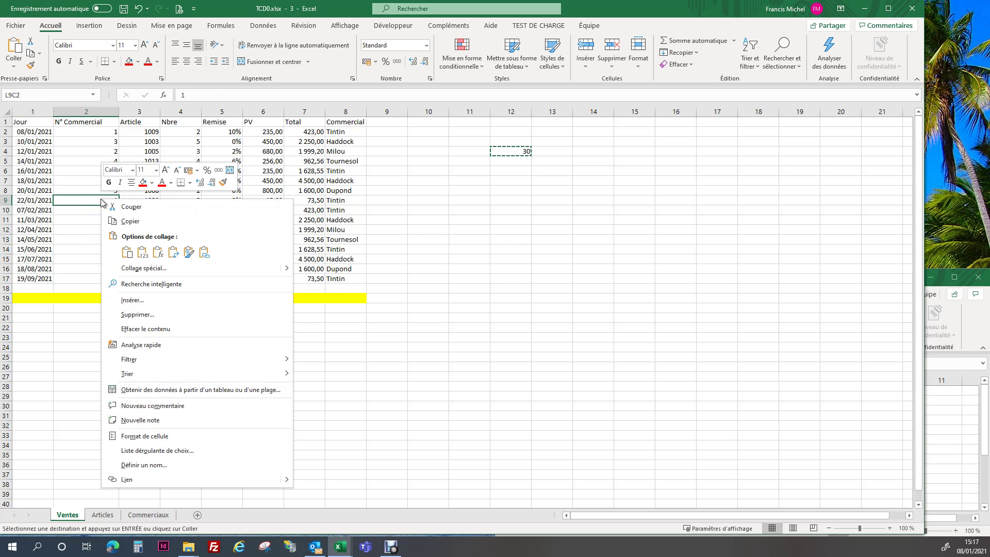
click(123, 216)
drag(106, 212, 93, 279)
right_click(105, 239)
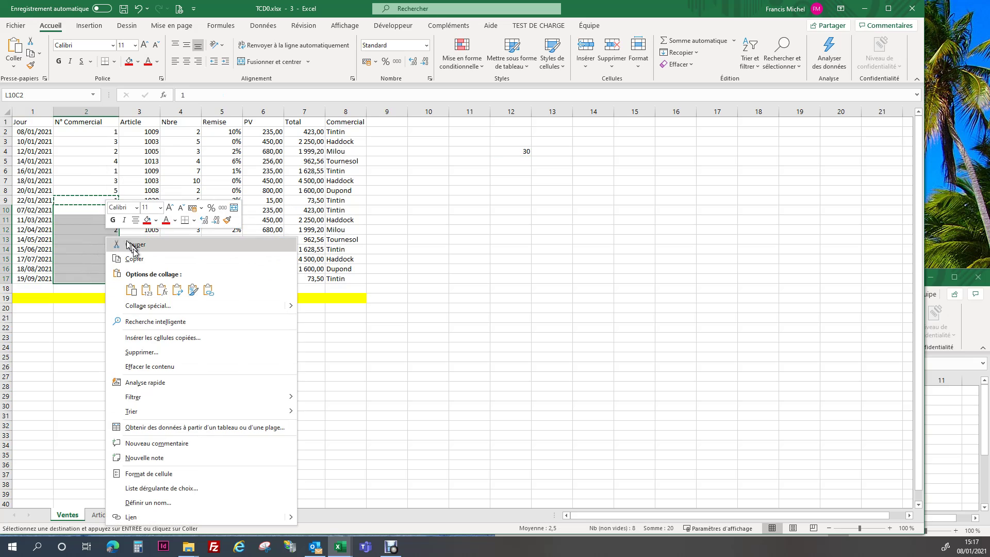
click(138, 306)
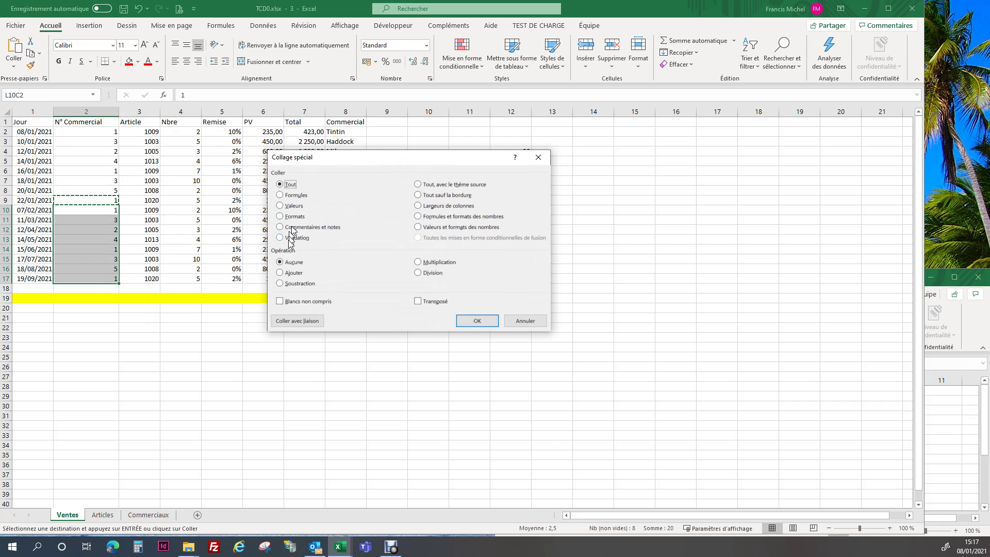
click(283, 272)
click(471, 321)
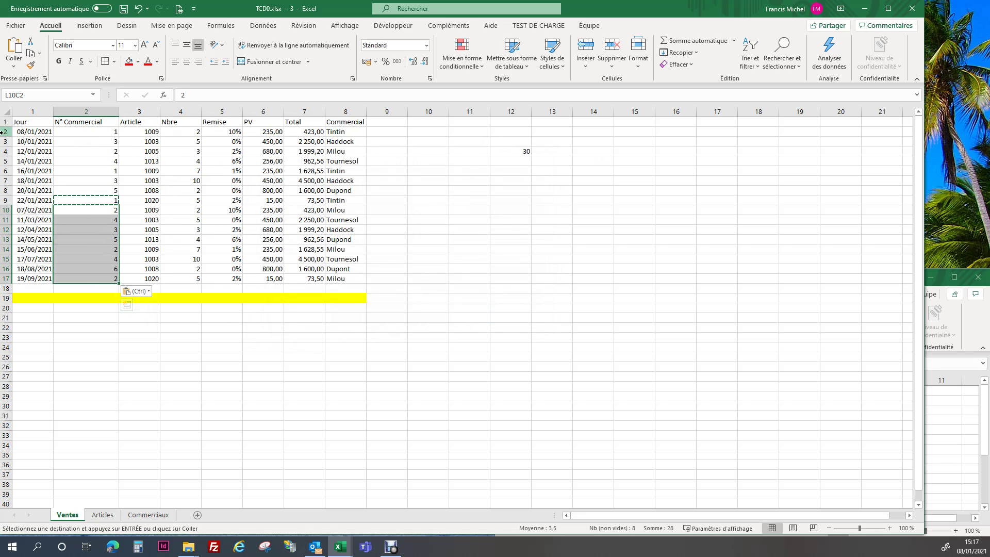
Duplicate sales rows 2 to 17 by inserting a copy directly below them, from row 18
drag(2, 132, 8, 281)
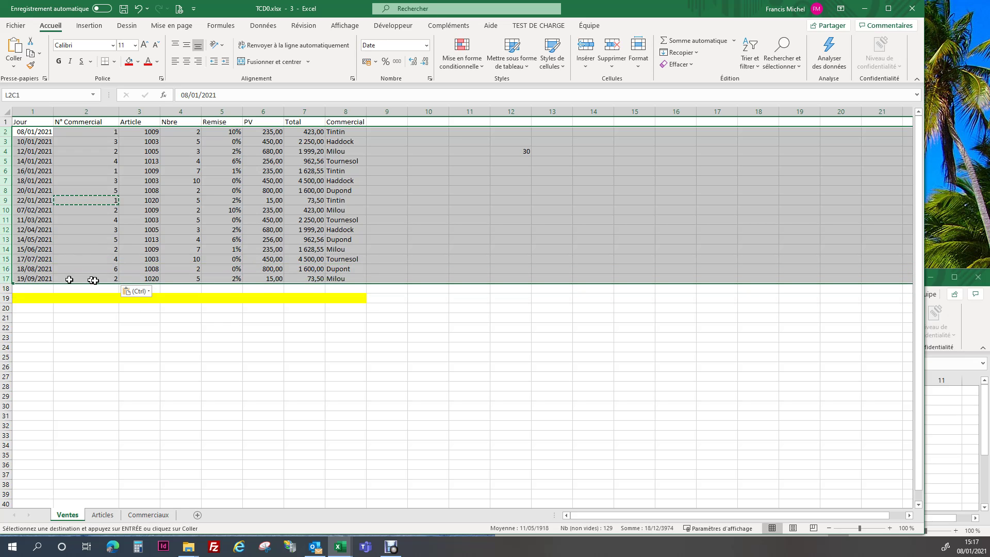
drag(94, 280, 116, 288)
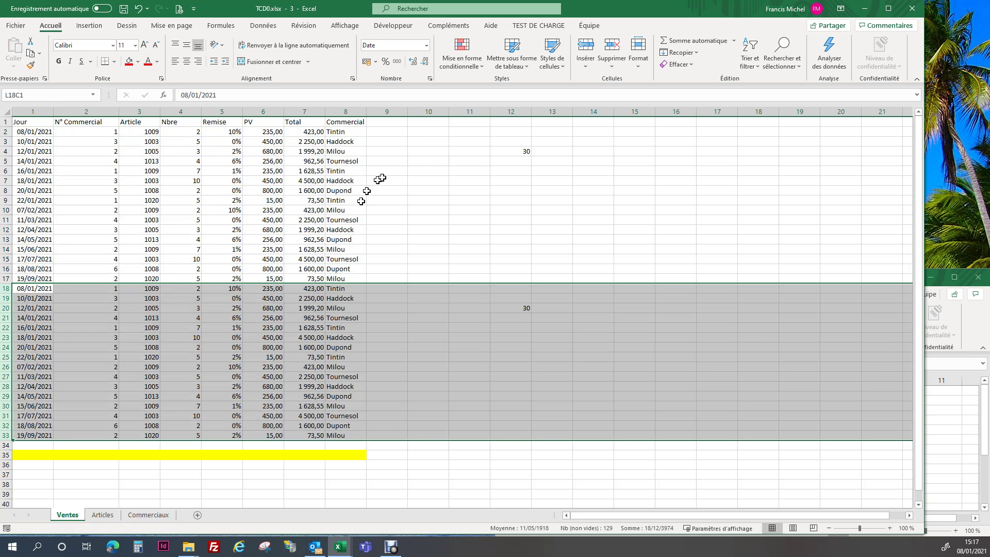
Copy the 30 in row 4, column 12 and add it to the Jour dates in rows 18 to 33 with Collage spécial, using Valeurs and Ajouter
click(520, 151)
right_click(521, 152)
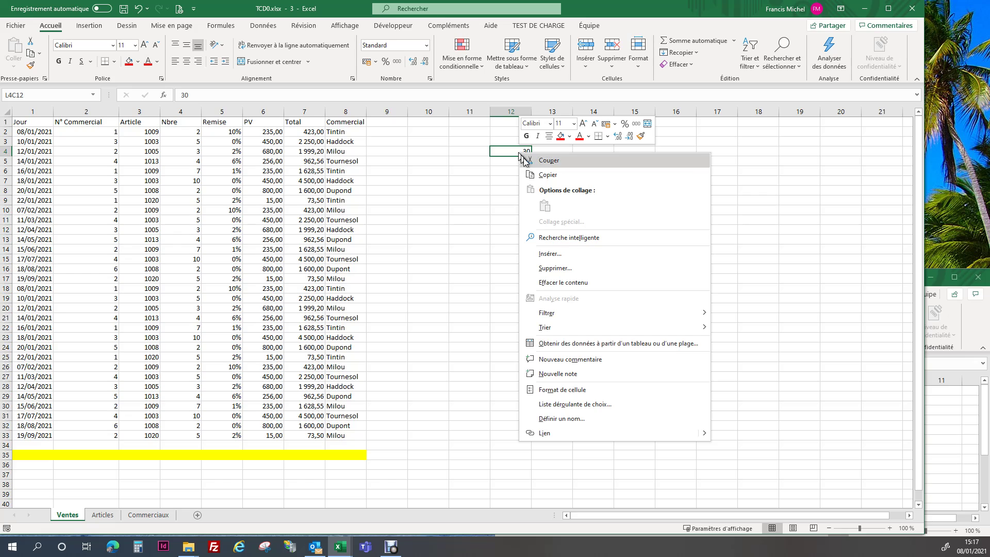
click(548, 174)
drag(39, 287, 41, 436)
right_click(45, 365)
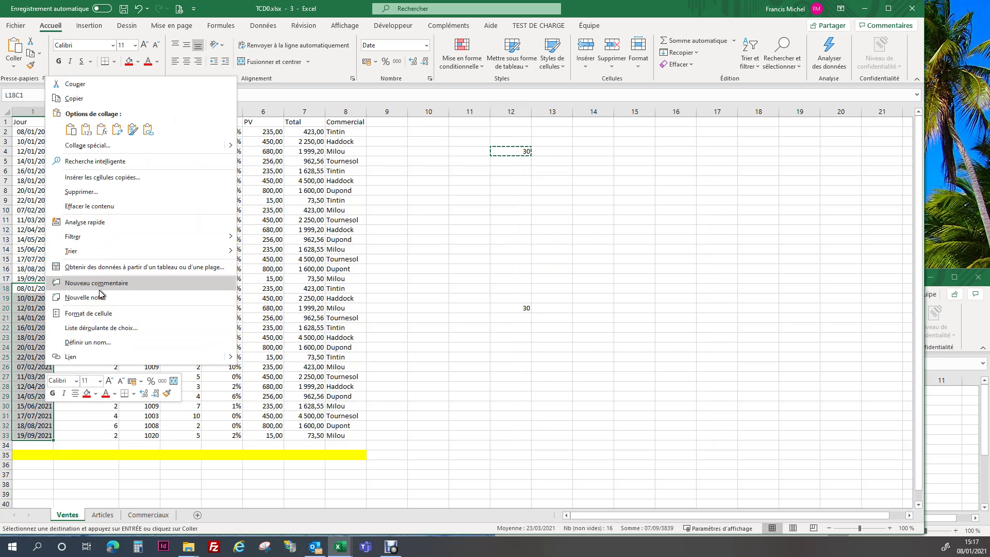
click(89, 145)
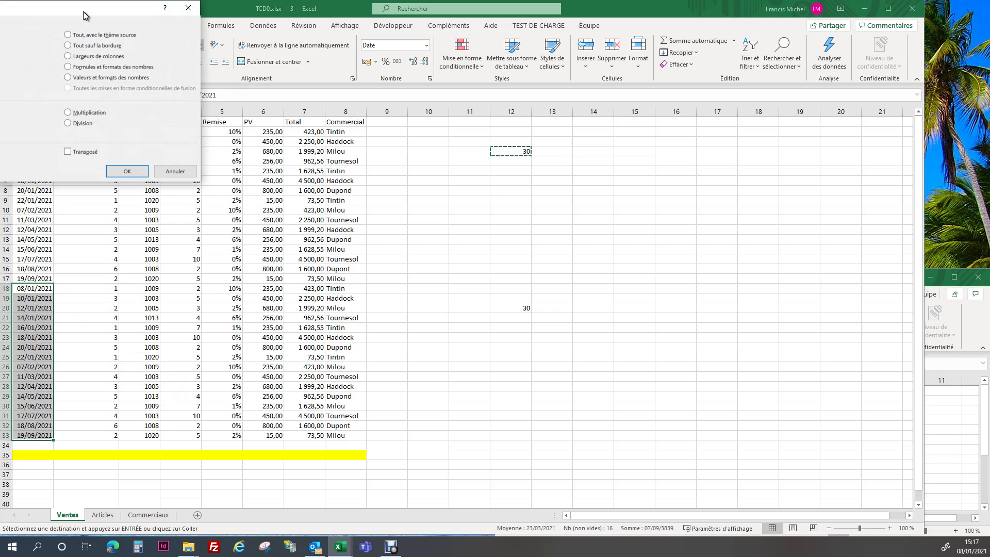
drag(84, 10, 396, 100)
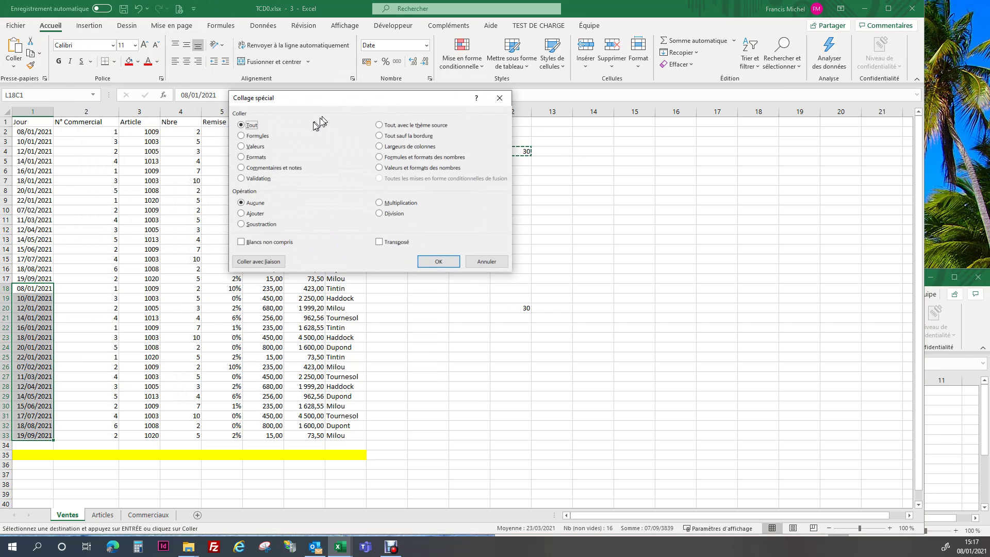
click(252, 149)
click(244, 213)
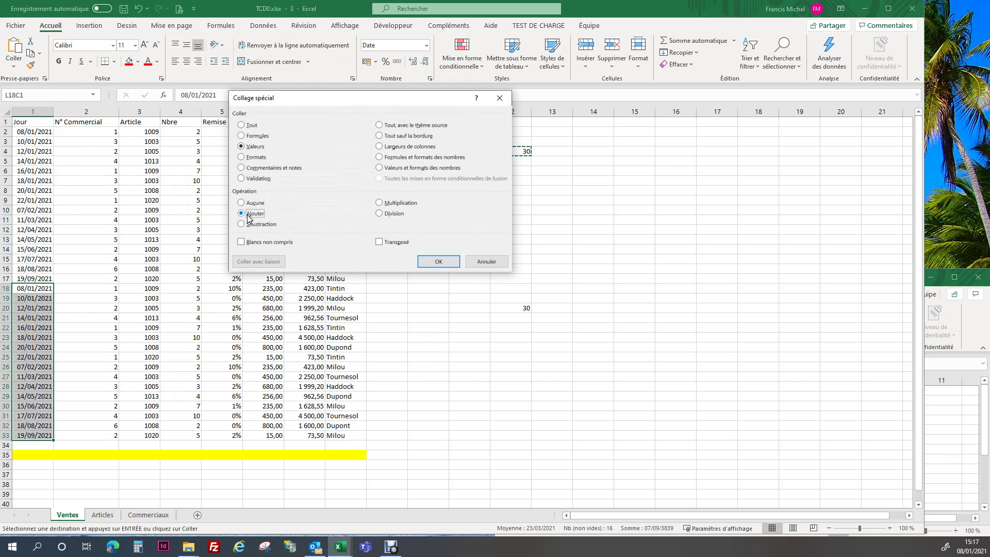
click(439, 262)
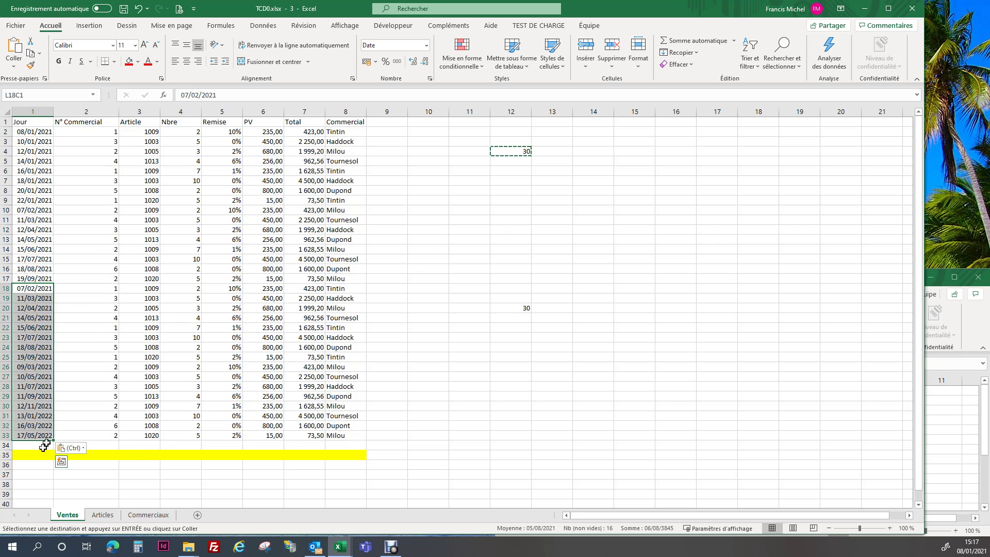
Copy the 1 in row 9 and add it to the N° Commercial values in rows 19 to 33 with Collage spécial, Ajouter
right_click(103, 201)
click(124, 223)
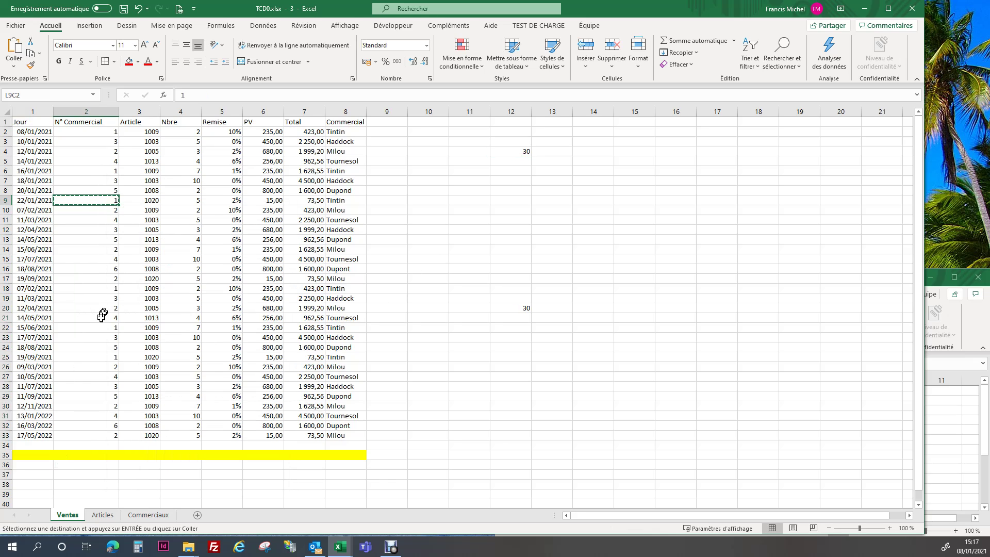
drag(90, 300, 85, 436)
right_click(91, 371)
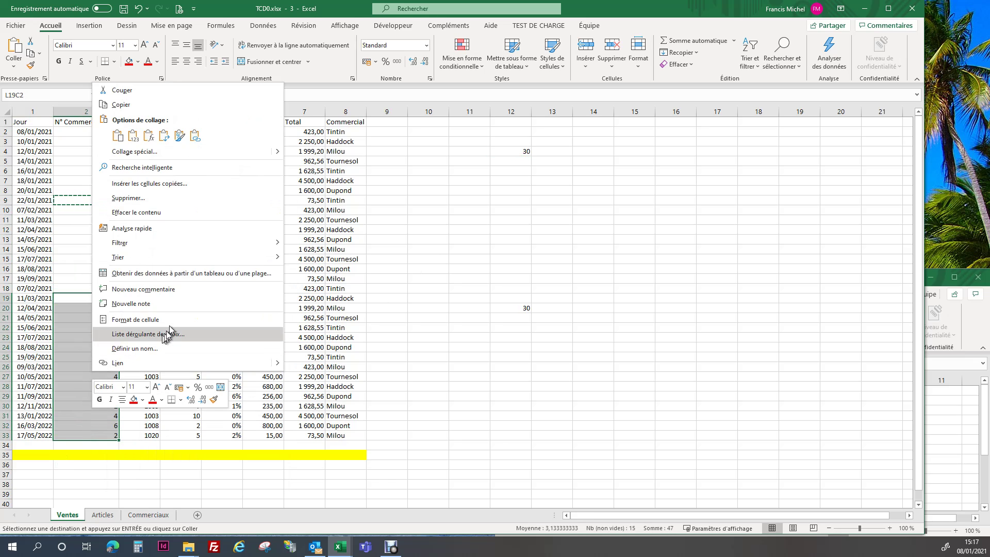
click(168, 153)
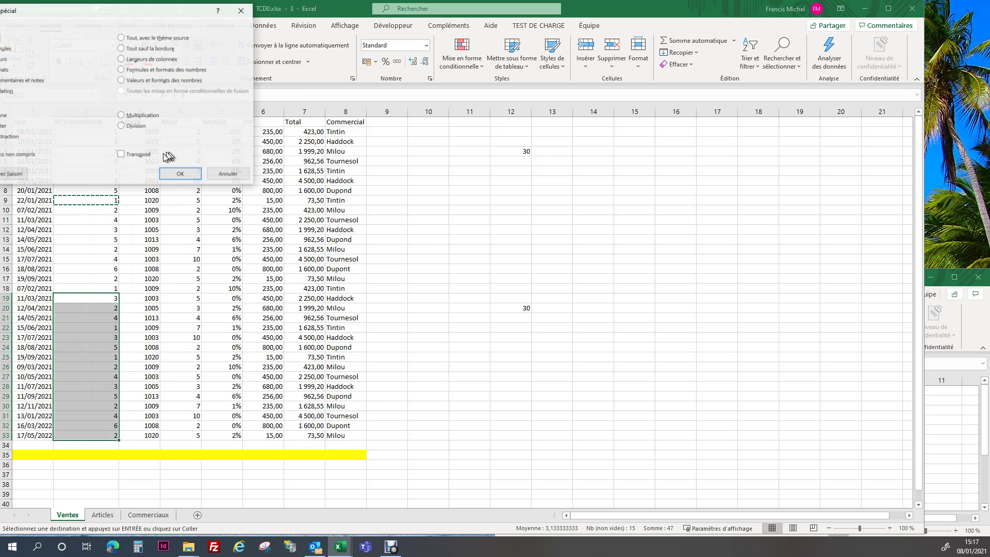
drag(73, 8, 340, 92)
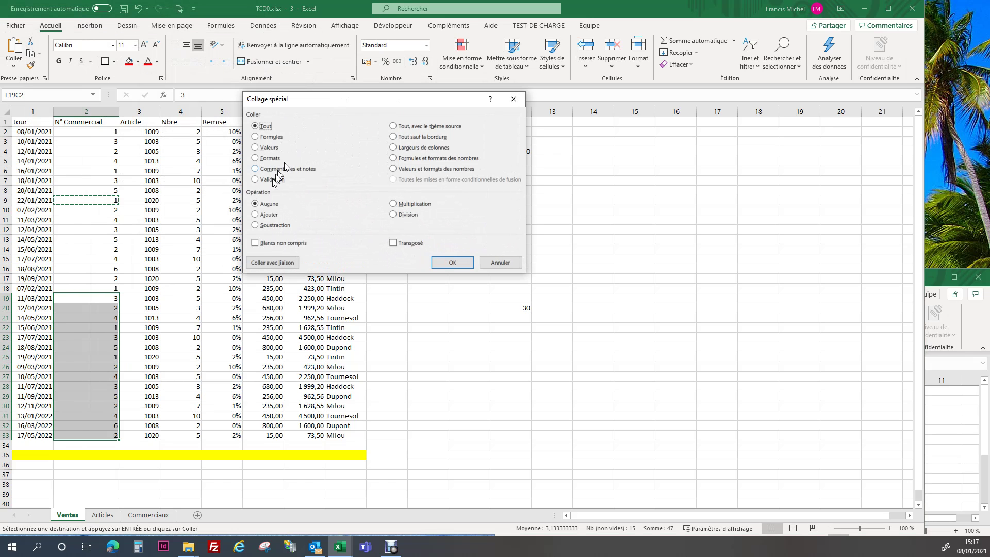
click(250, 209)
click(446, 257)
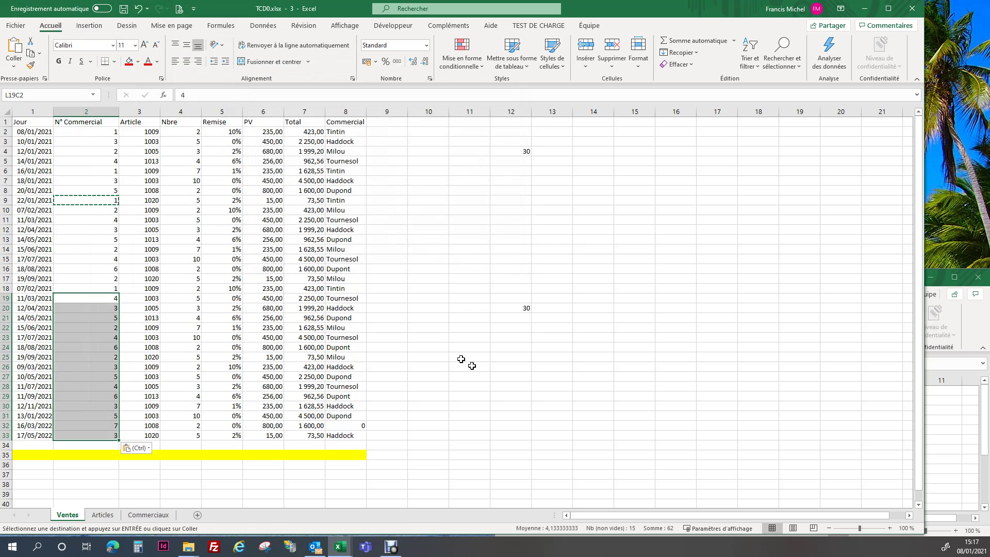
Set the N° Commercial in row 32 to 1
click(347, 426)
click(95, 425)
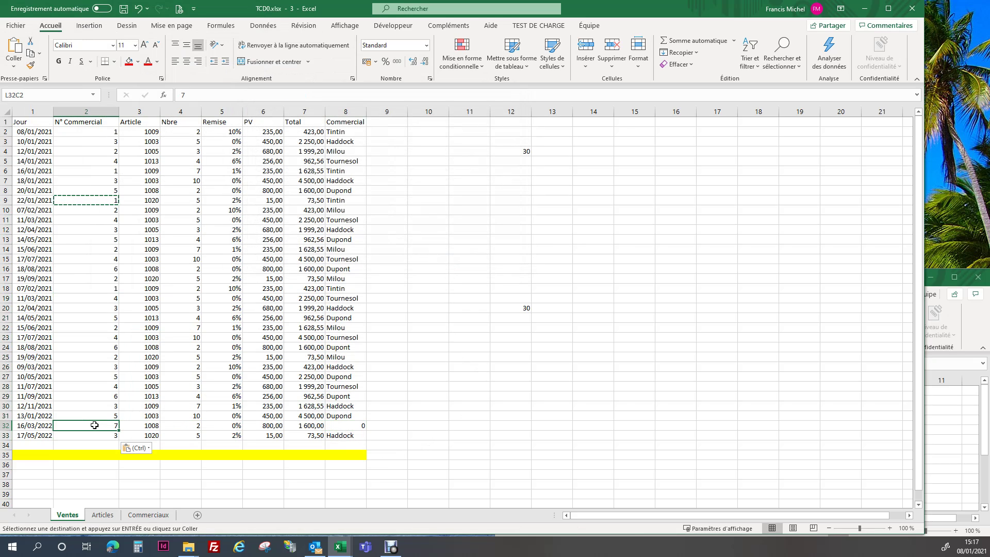
text(1)
key(Return)
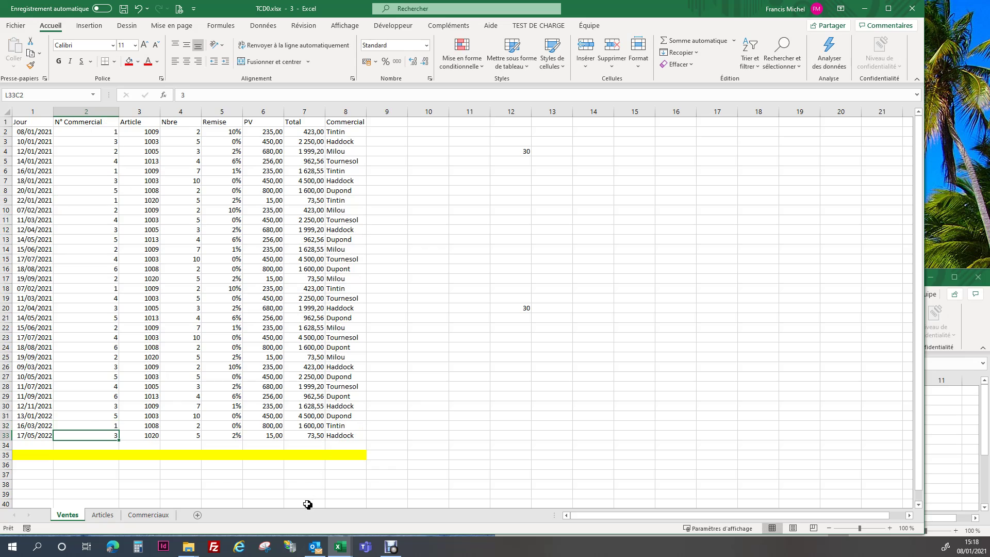
Clear the helper values from the whole of column 12
click(509, 111)
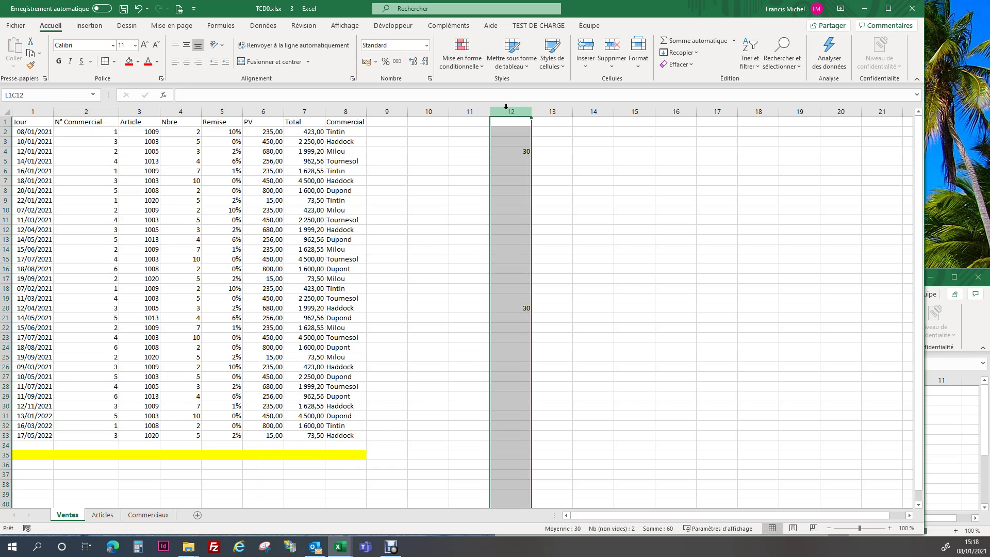
key(Delete)
click(454, 248)
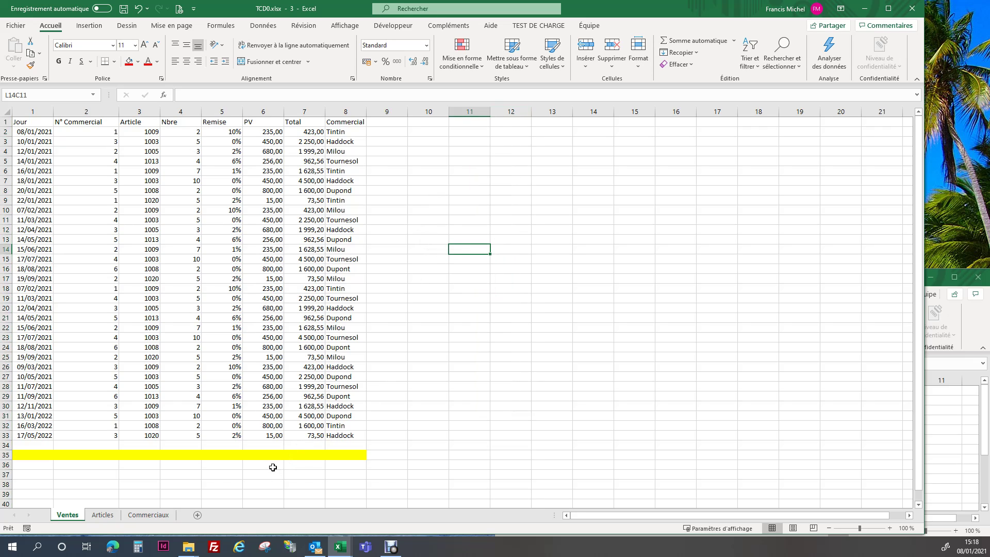
Insert an automatic sum of the Total column in row 36, column 7, below the yellow row
click(302, 464)
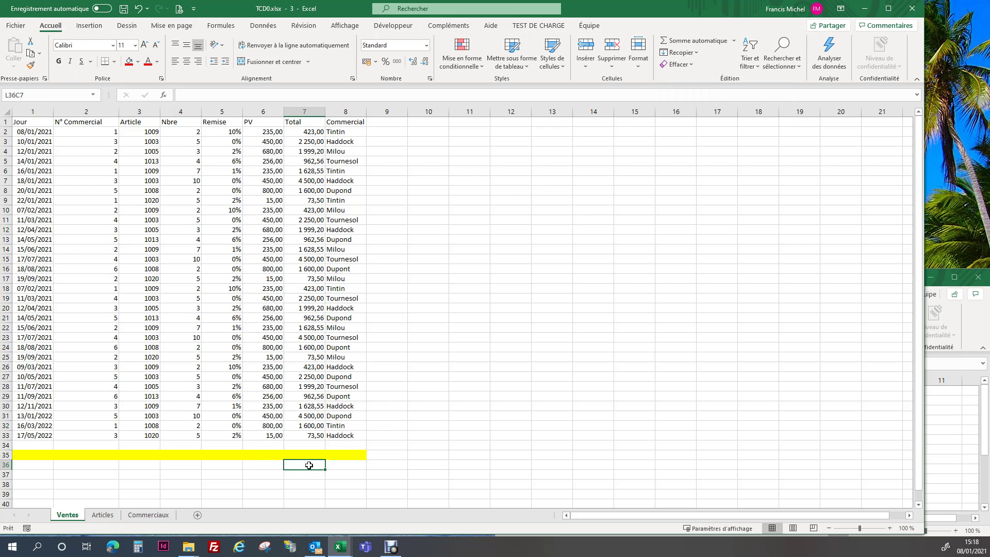
click(680, 40)
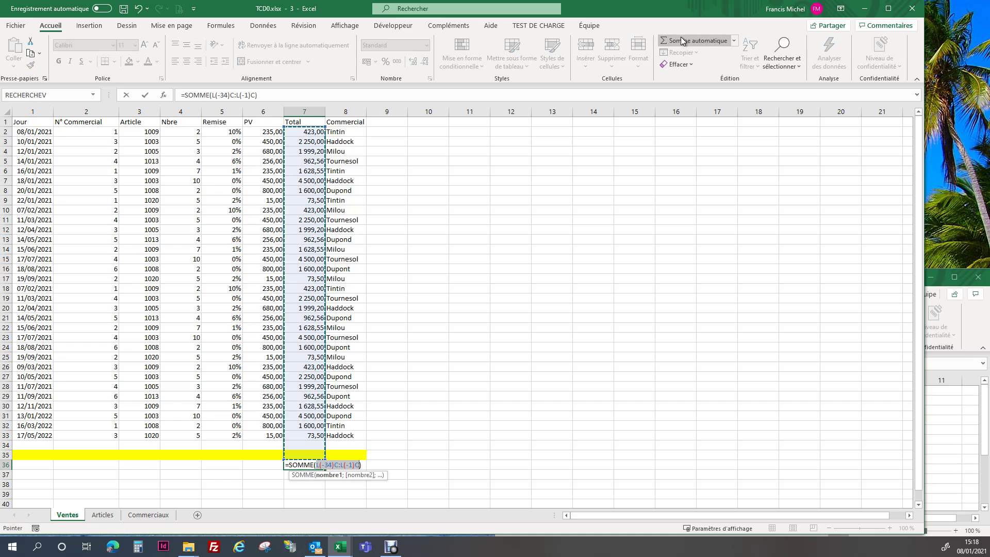
click(146, 98)
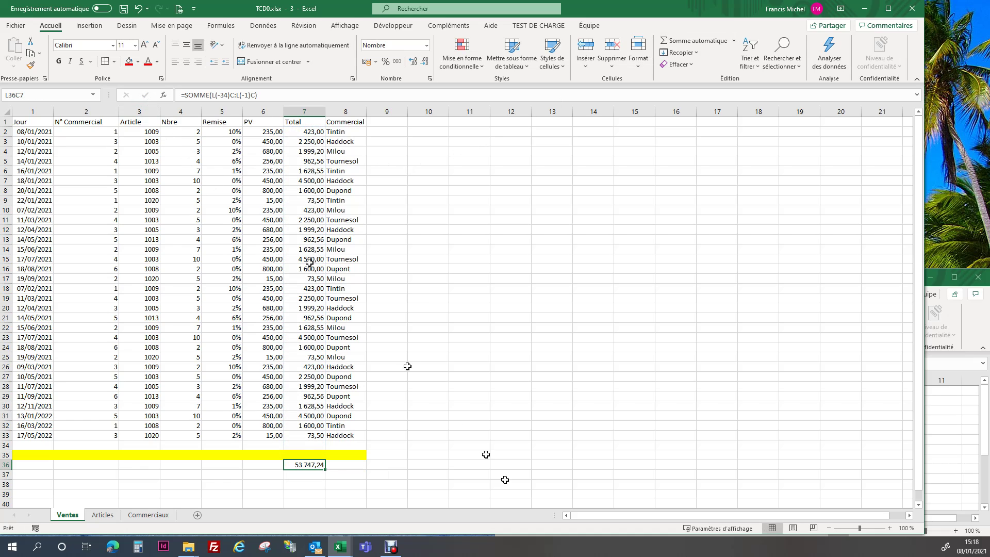
Label the sum with a right-aligned "Total" beside it, and move label and sum to columns 4 and 5 of row 36
click(257, 465)
text(To)
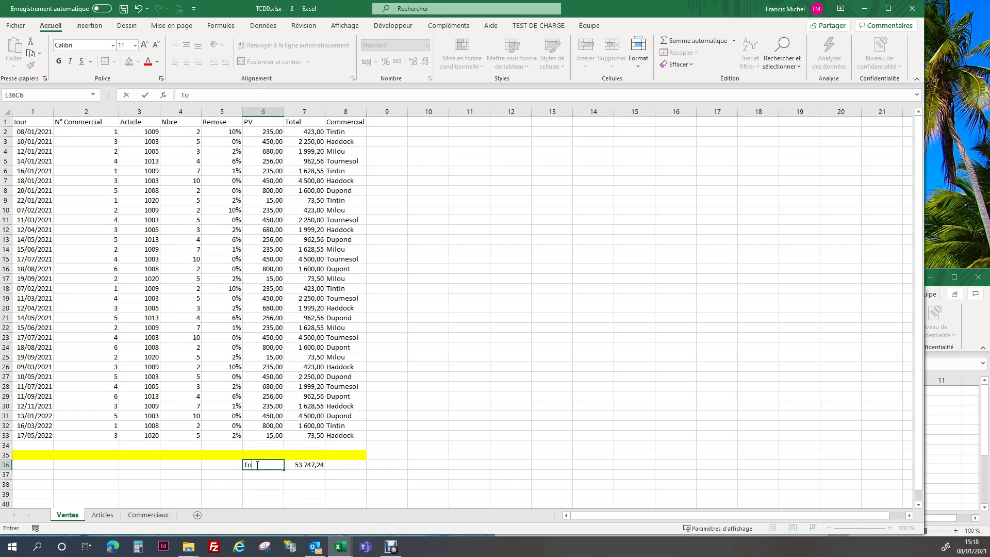
text(tal)
key(Return)
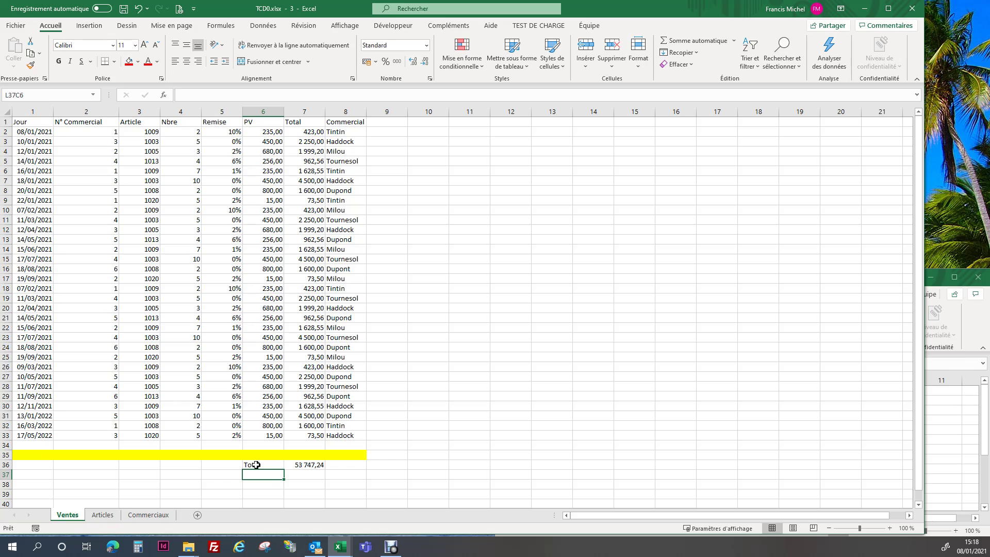
click(256, 465)
click(198, 62)
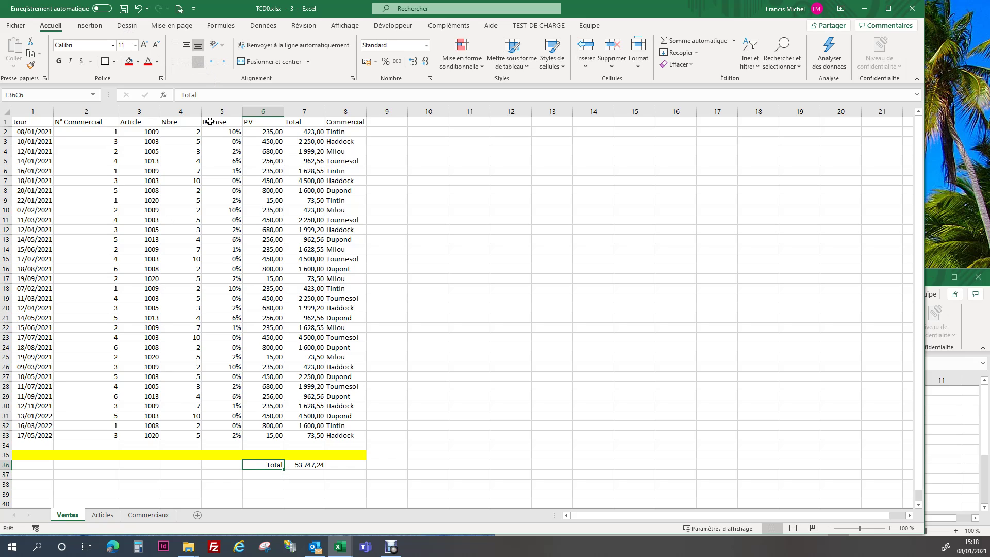
drag(264, 466, 216, 465)
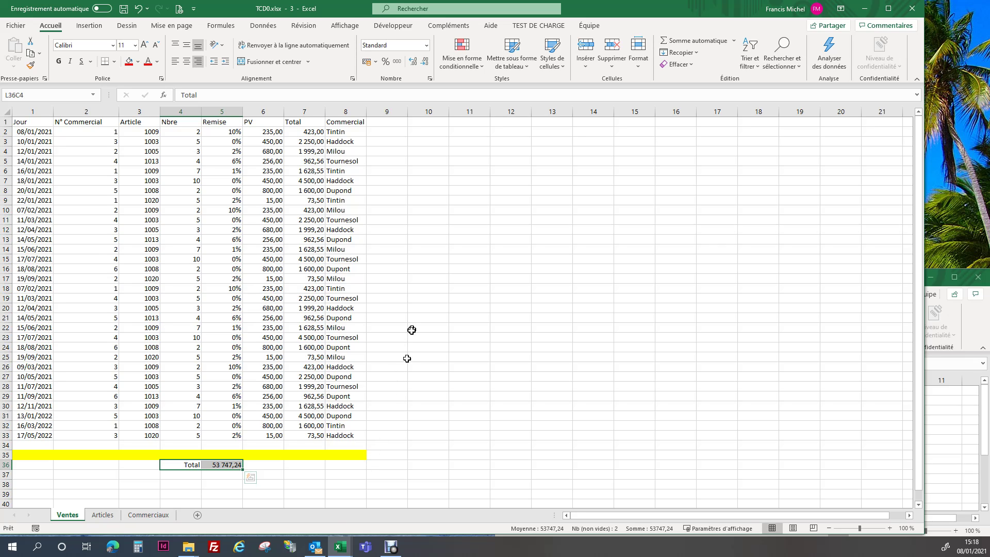
drag(387, 464, 386, 455)
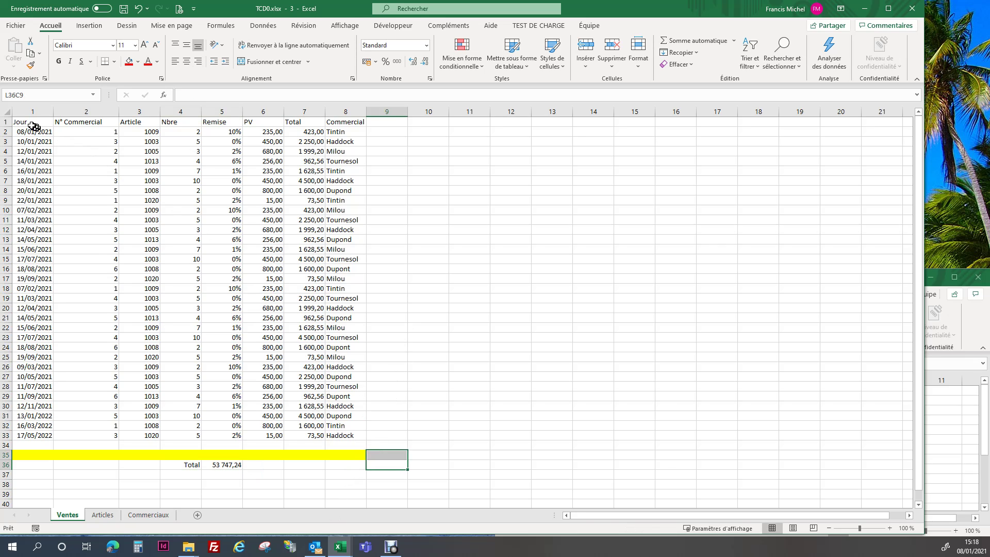
Add filters to the header row of the sales table covering rows 1 to 34 and columns 1 to 8
drag(31, 124, 330, 442)
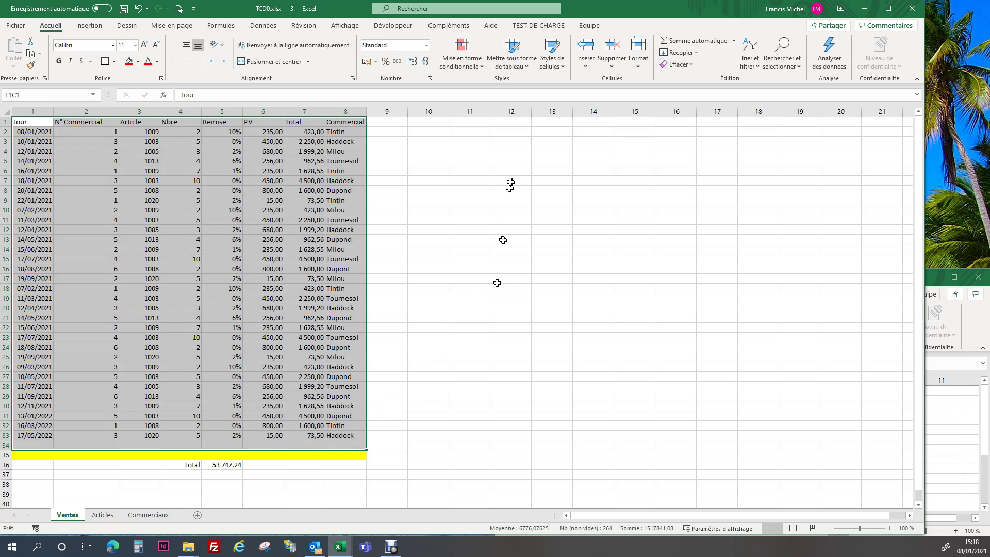
click(756, 65)
click(766, 125)
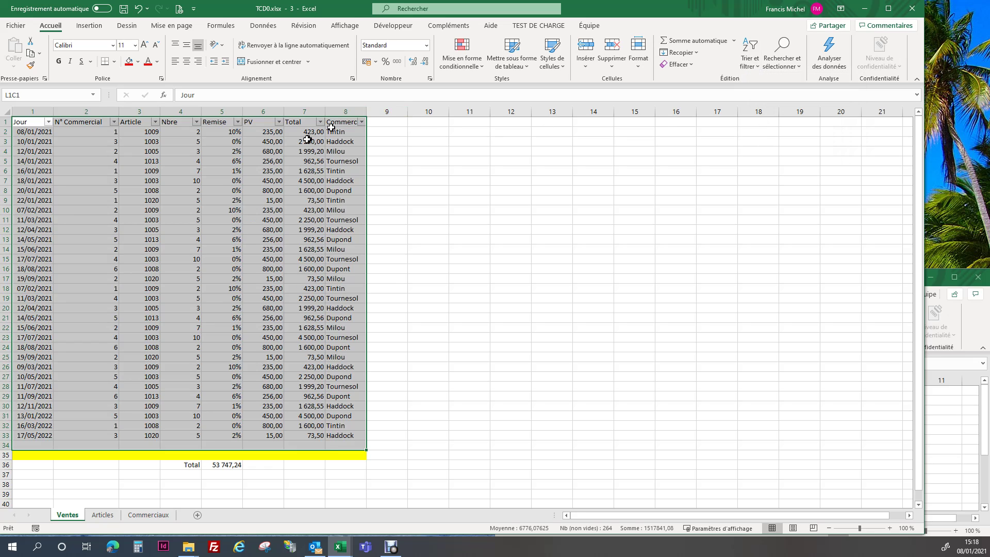
Filter the Commercial column to show only the Tintin rows
click(362, 122)
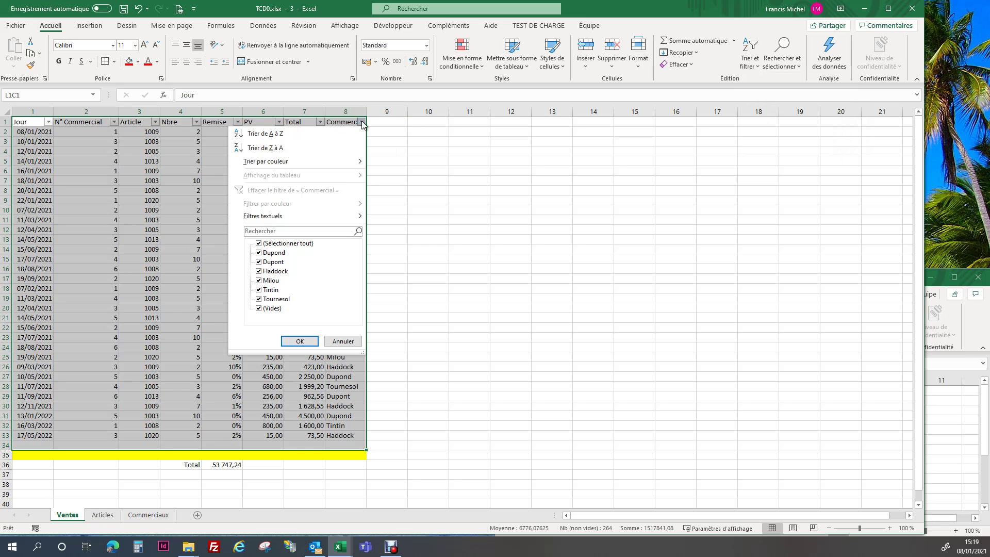
click(297, 244)
click(279, 289)
click(299, 341)
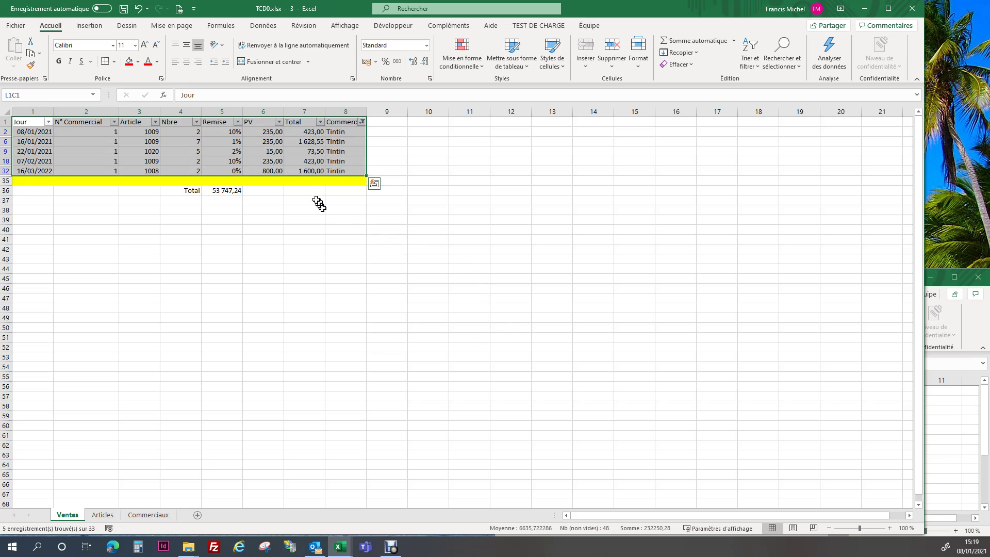
Insert an automatic subtotal of the filtered Total column in row 36, column 7, using SOUS.TOTAL with function 9
click(301, 191)
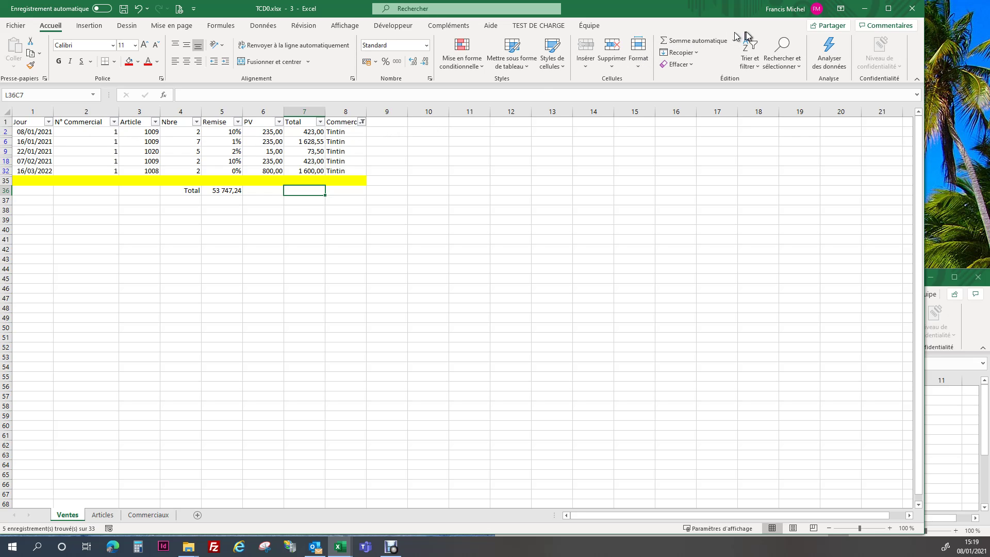
click(704, 42)
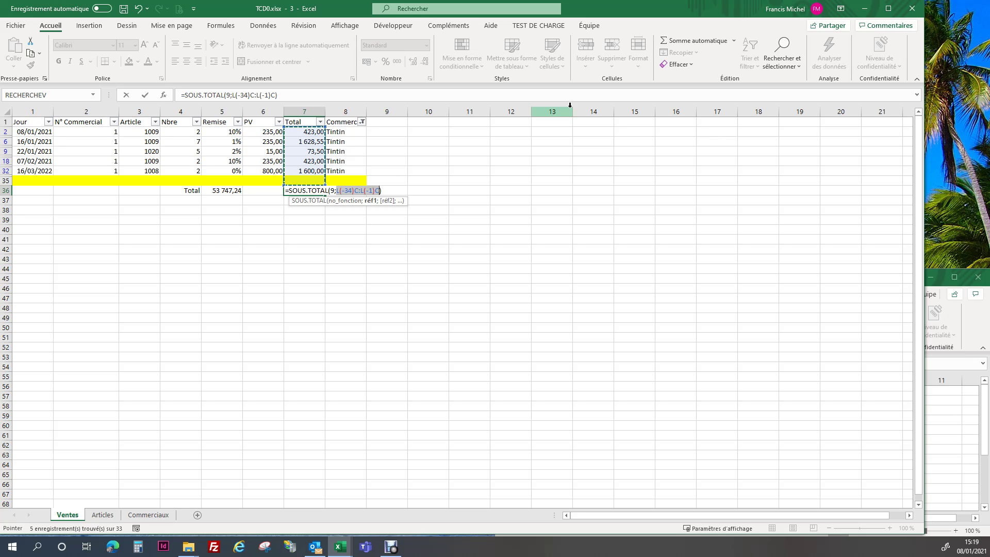
key(Return)
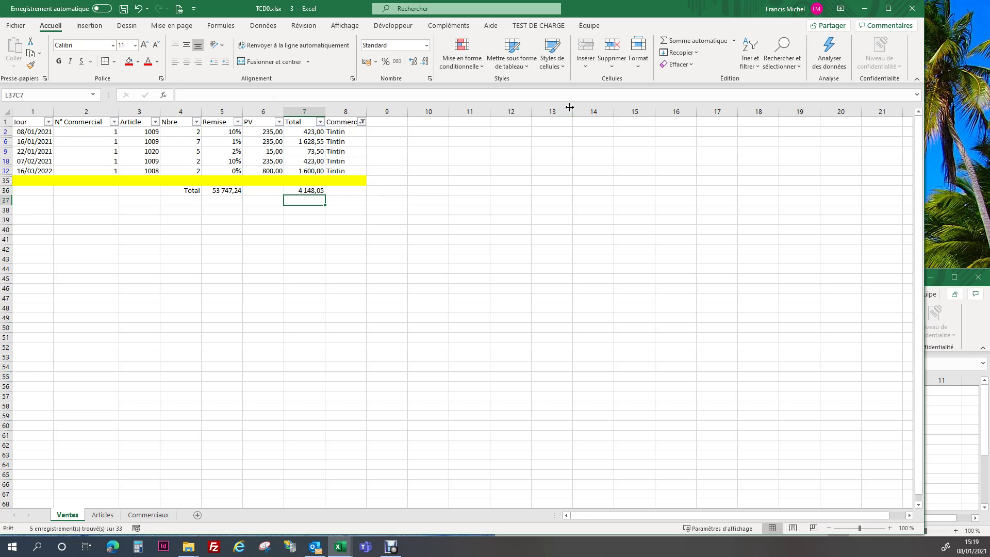
click(304, 190)
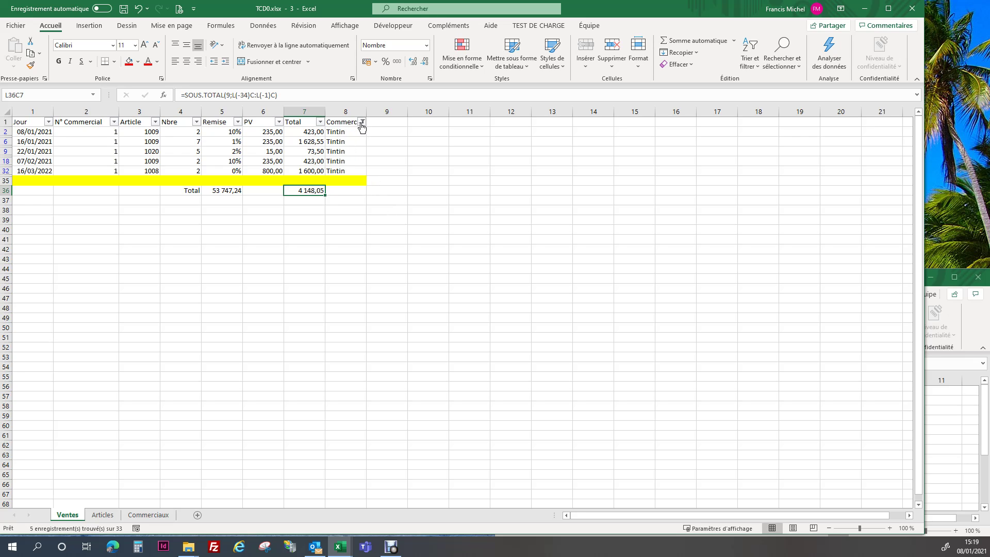
Label the subtotal with a right-aligned "sous total" in row 36, column 6
click(265, 193)
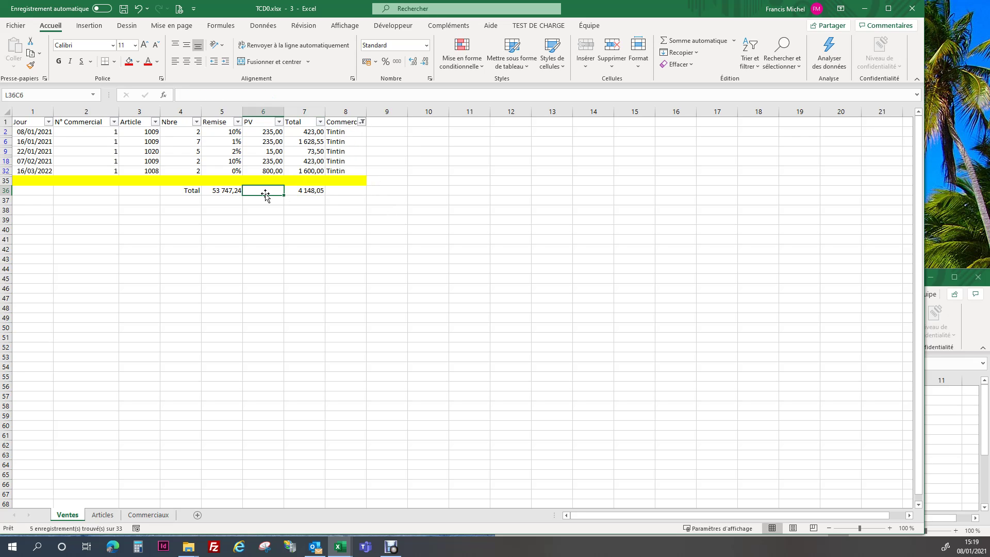
text(sous total)
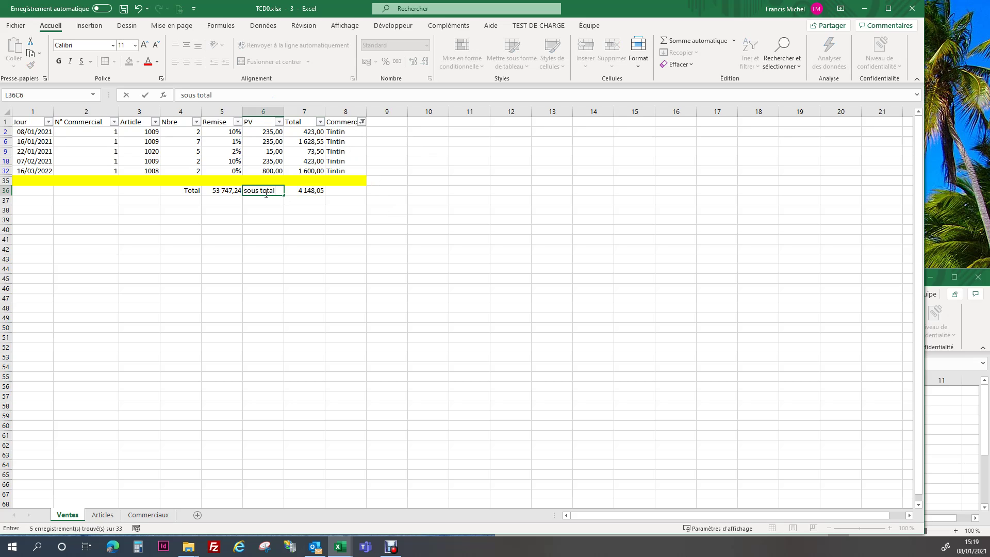
key(Return)
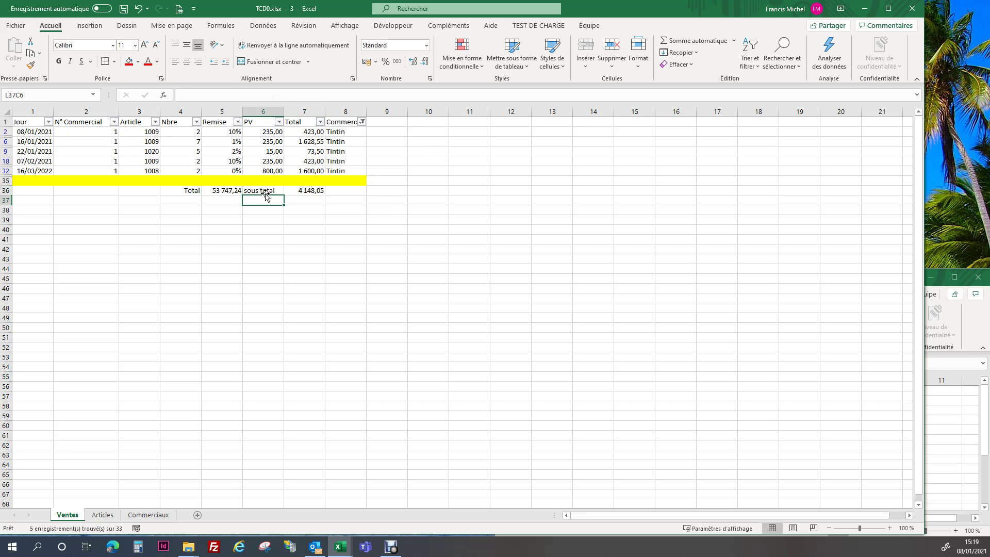
click(270, 191)
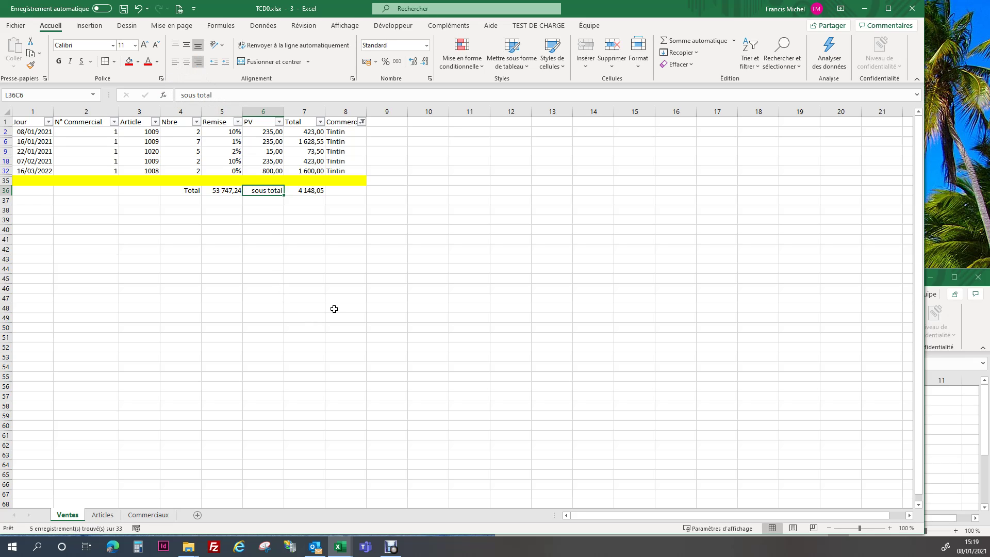
Switch the Commercial filter from Tintin to Dupond only
click(363, 122)
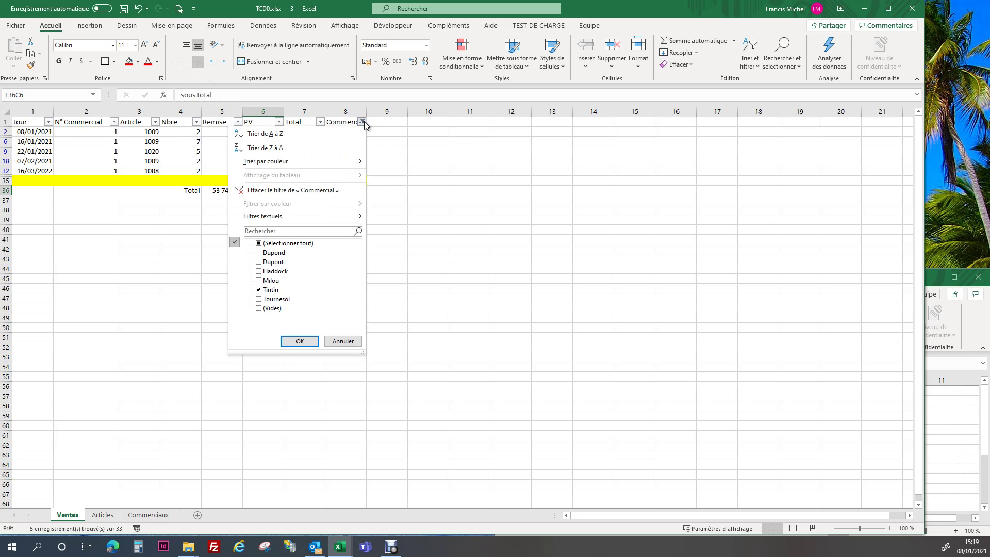
click(259, 253)
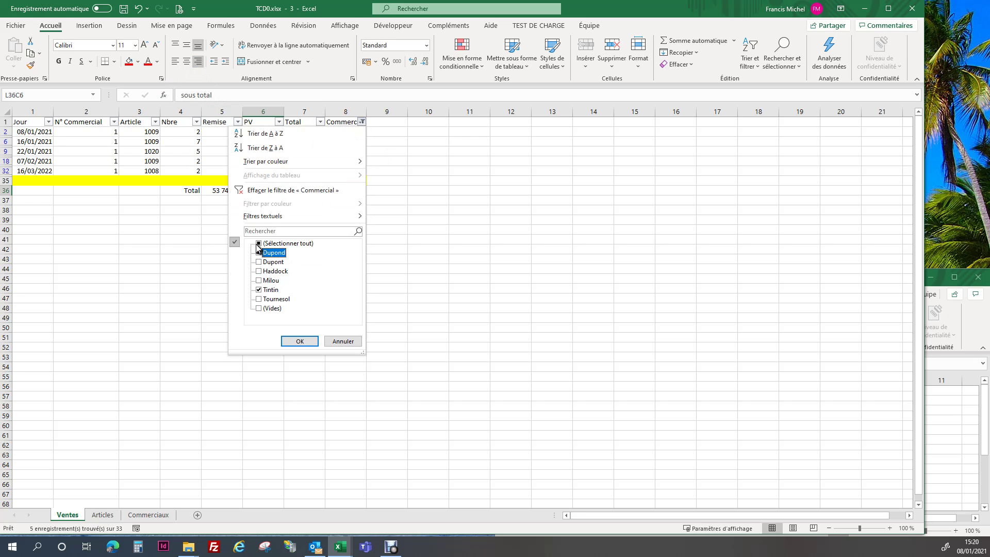
click(259, 290)
click(300, 342)
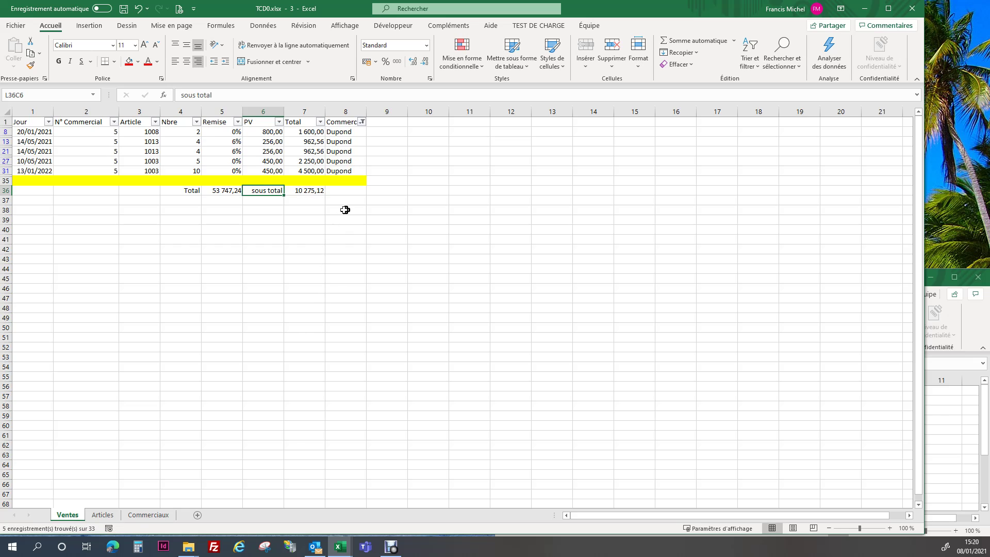
Show all sales rows again by selecting every value in the Commercial filter
click(363, 122)
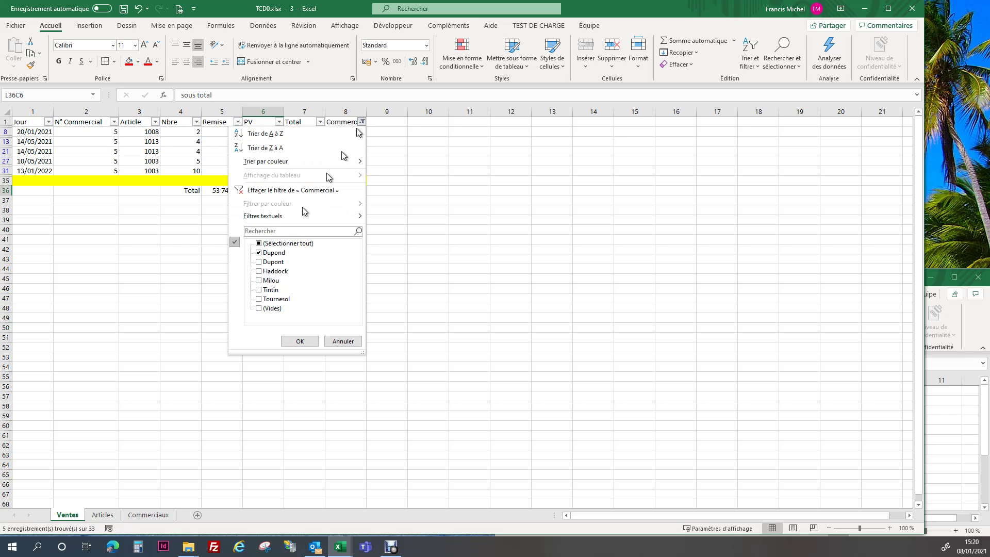
click(258, 244)
click(299, 342)
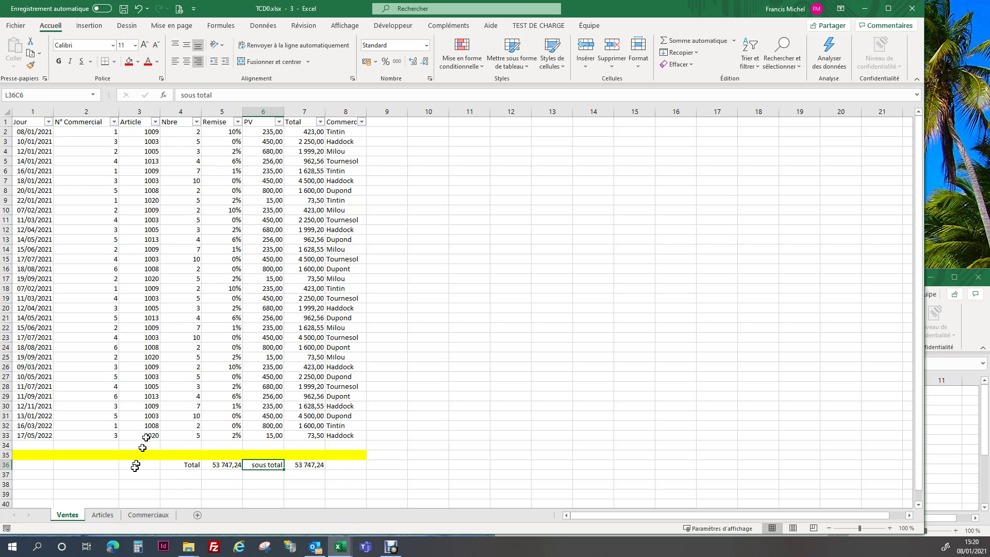
Move the whole totals row 36 above the header row and enter the label "seuil" in row 1, column 8
click(7, 465)
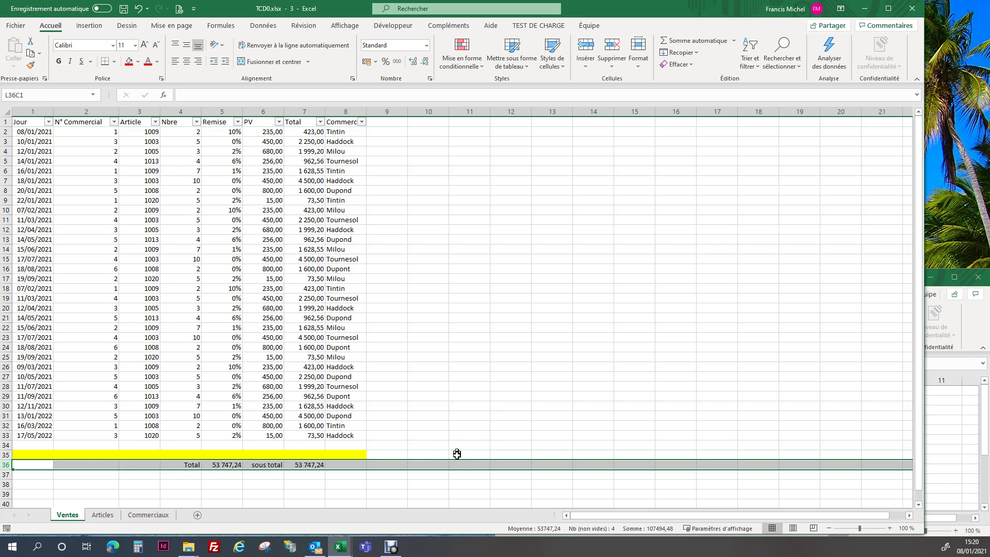
drag(459, 464, 463, 115)
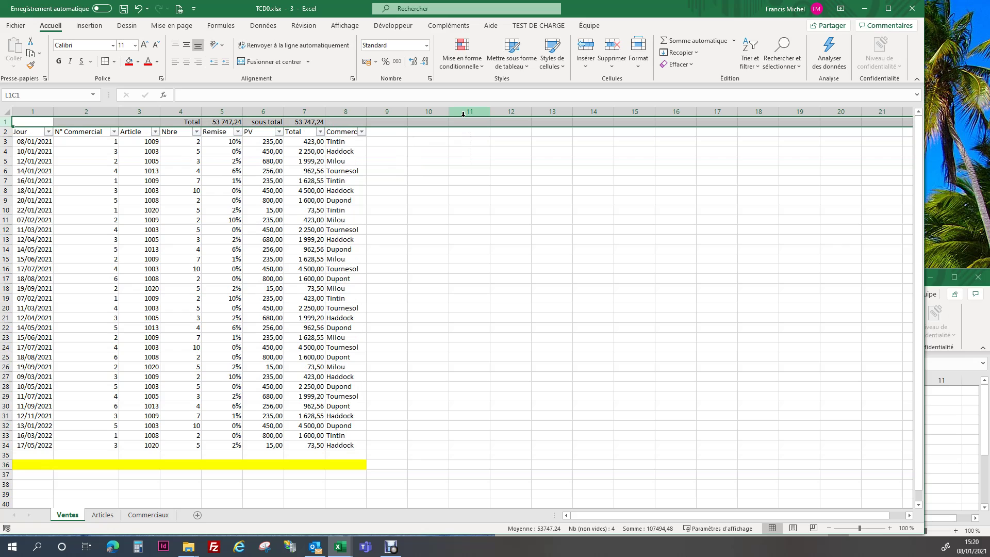
click(357, 121)
text(seuil)
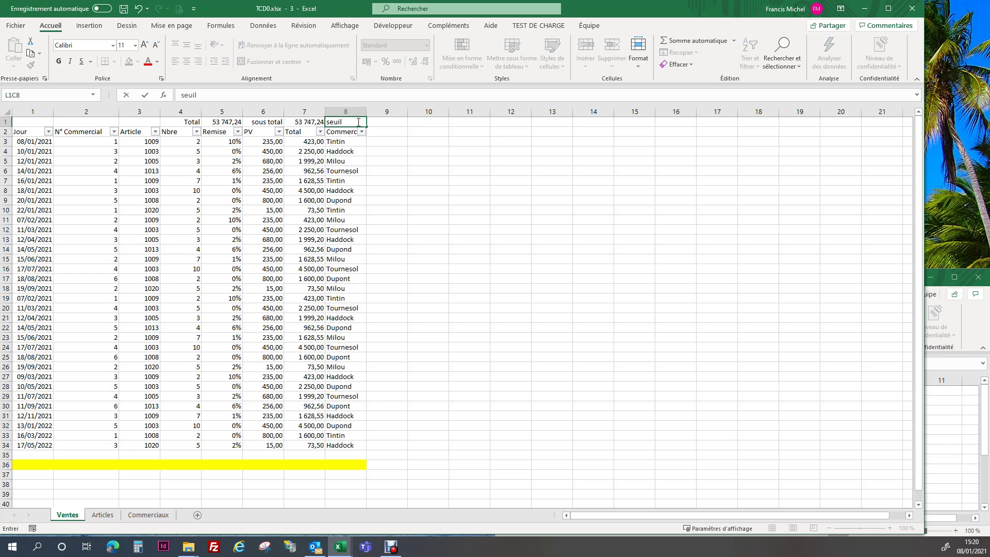
key(Tab)
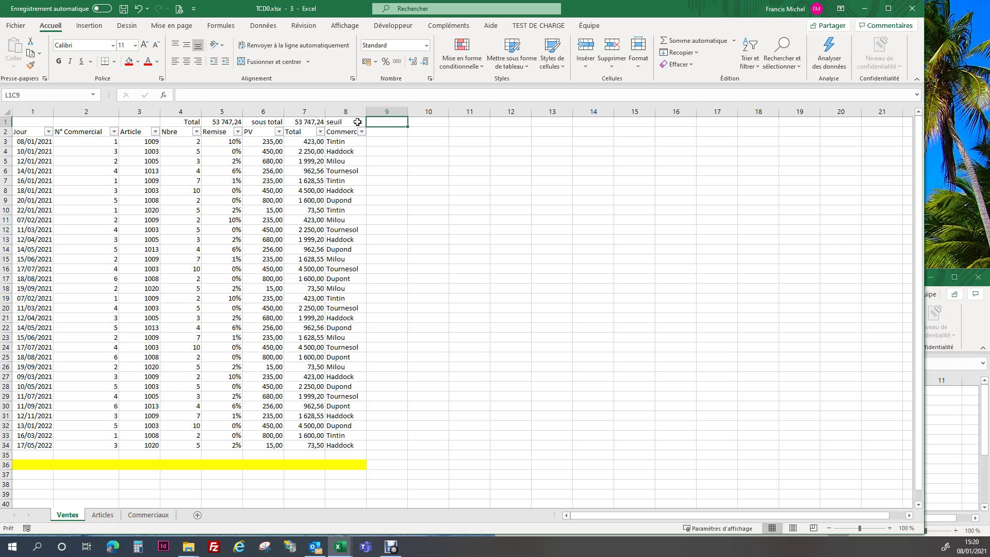
Add the column heading "ratio" in row 2, column 9, beside the Commercial heading
key(Down)
key(Down)
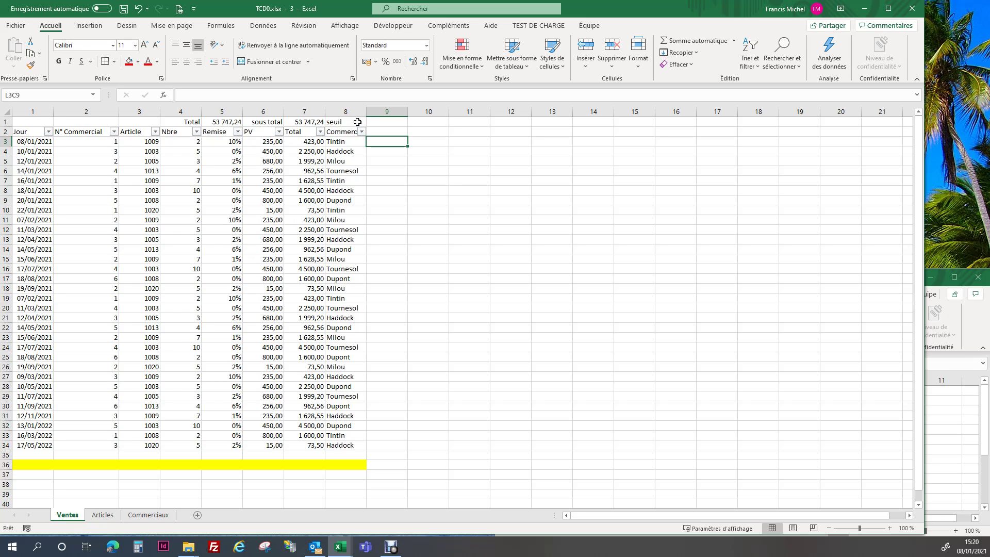
key(Up)
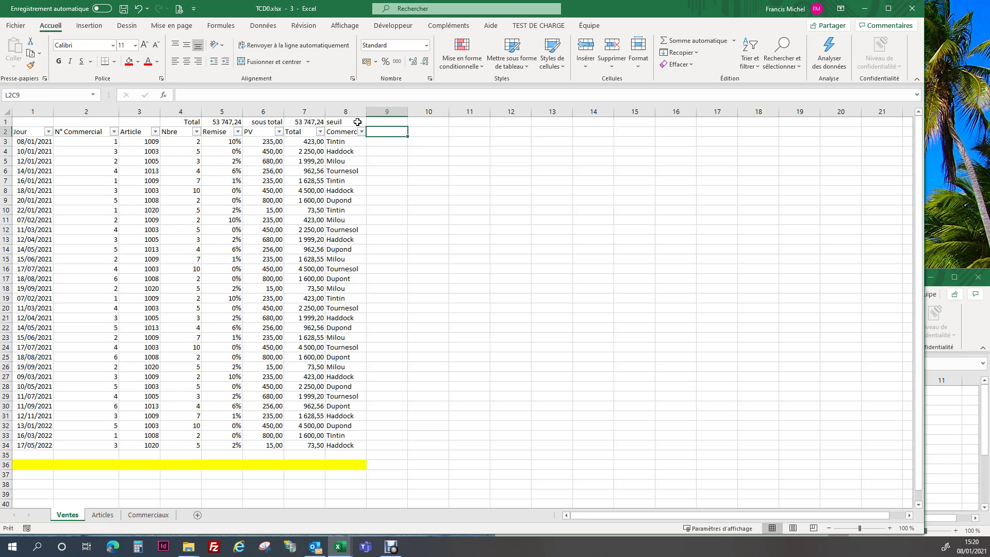
text(ratio)
key(Return)
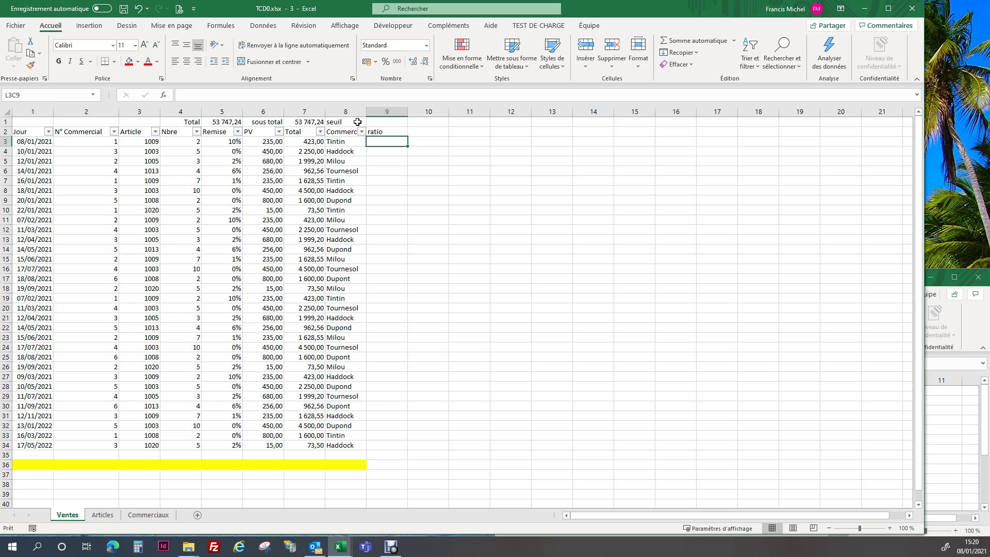
Enter a formula in row 3 of the ratio column dividing the row's Total by the absolute subtotal cell L1C7
text(=)
key(Left)
key(Left)
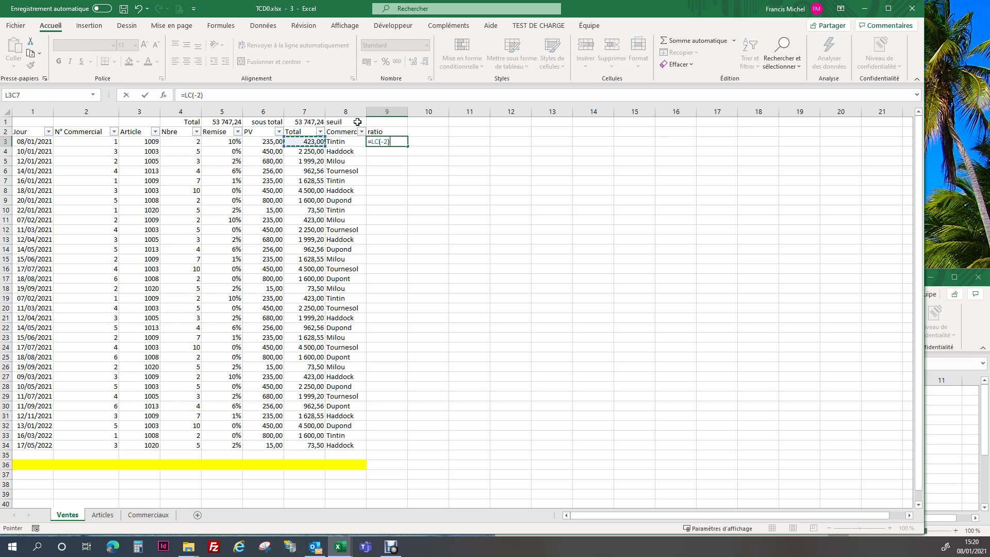
text(/)
click(306, 120)
key(F4)
key(Return)
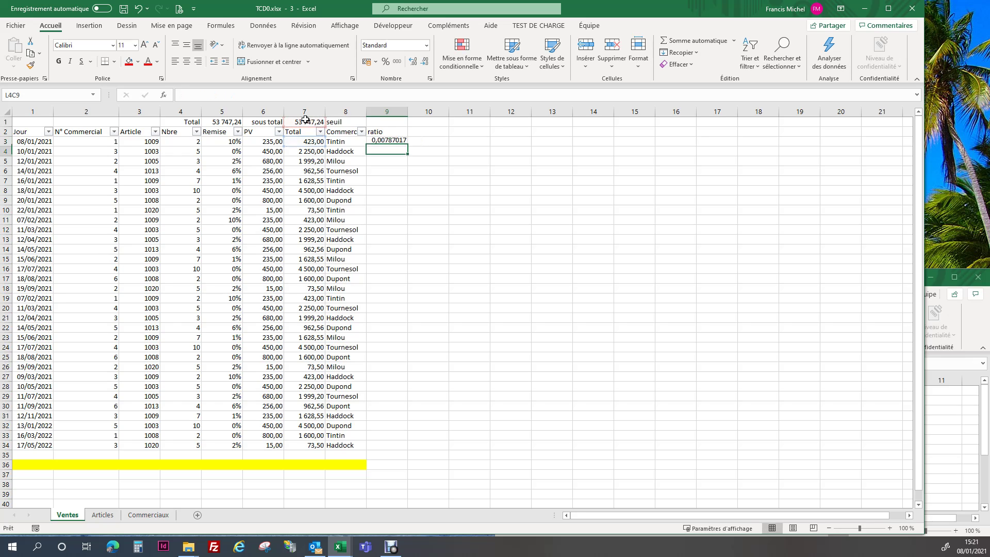
Fill the ratio formula down to row 34 and format the ratios as percentages
click(395, 144)
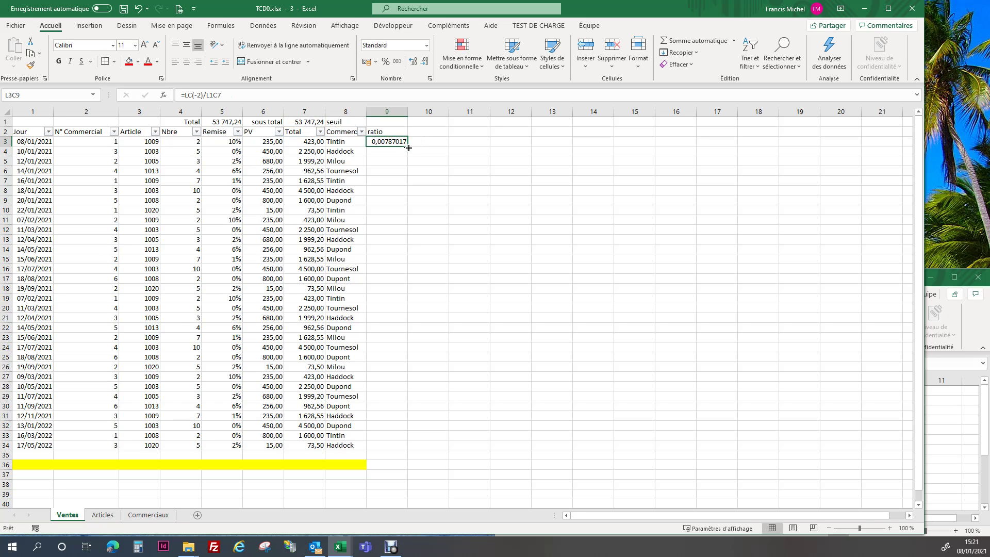
drag(408, 149, 413, 451)
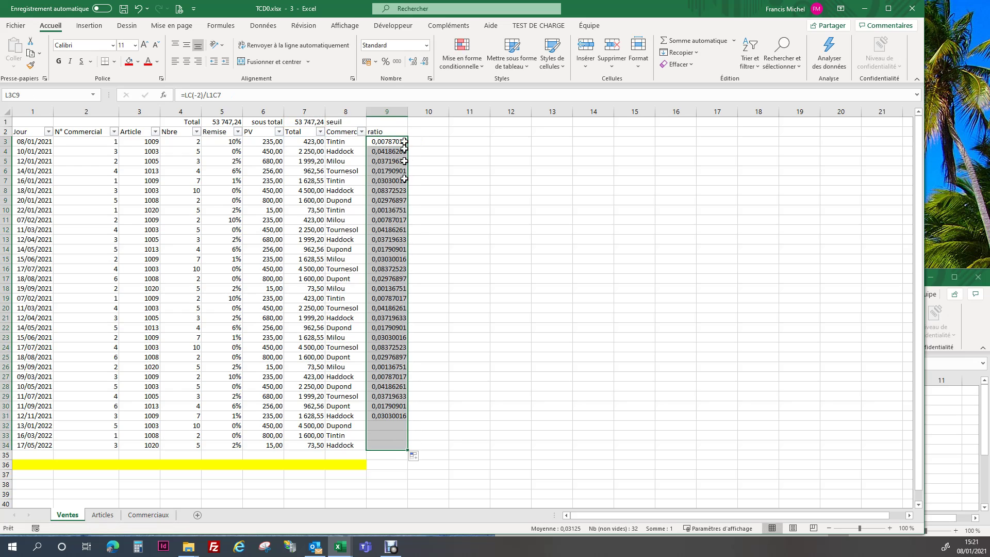
click(385, 62)
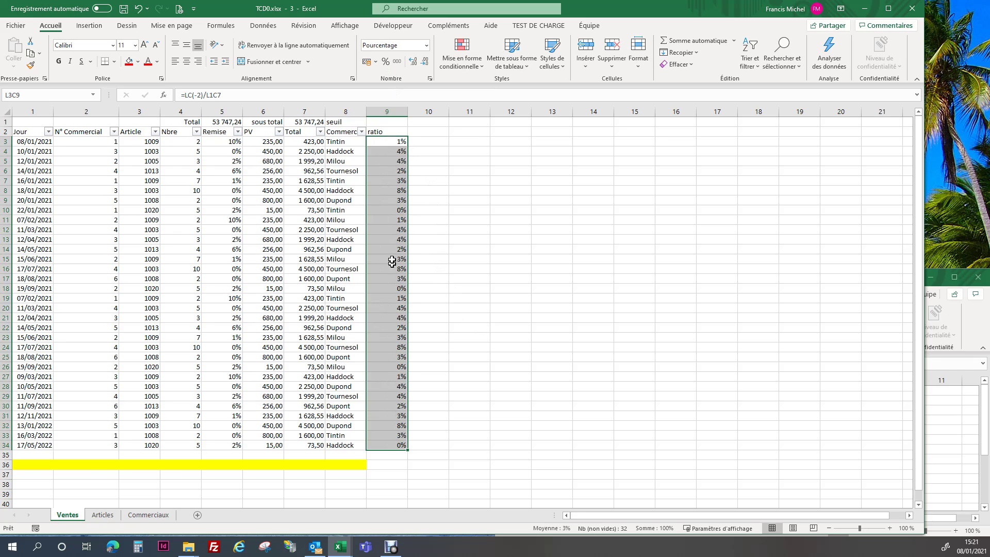
Set the seuil value in row 1, column 9 to 4%
click(384, 124)
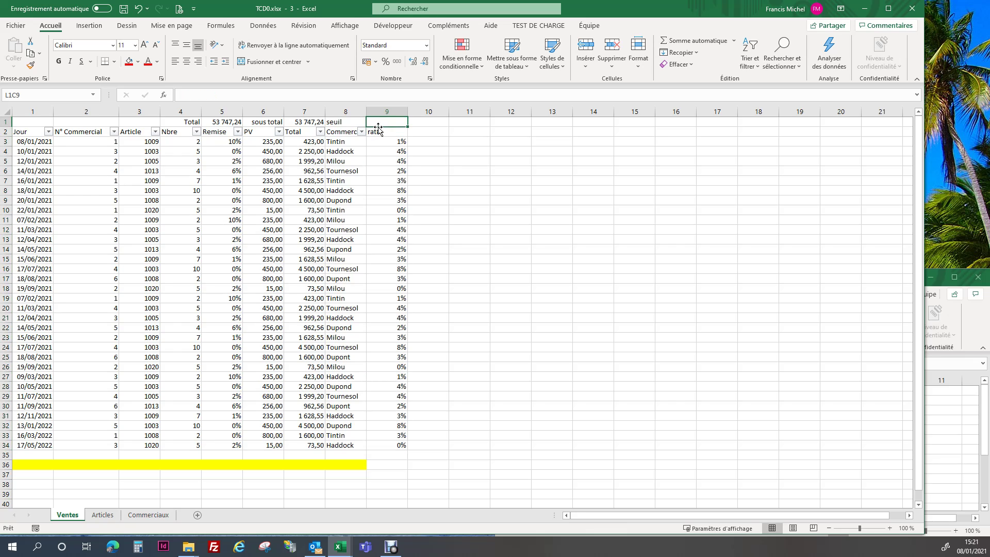
text(4%)
key(Return)
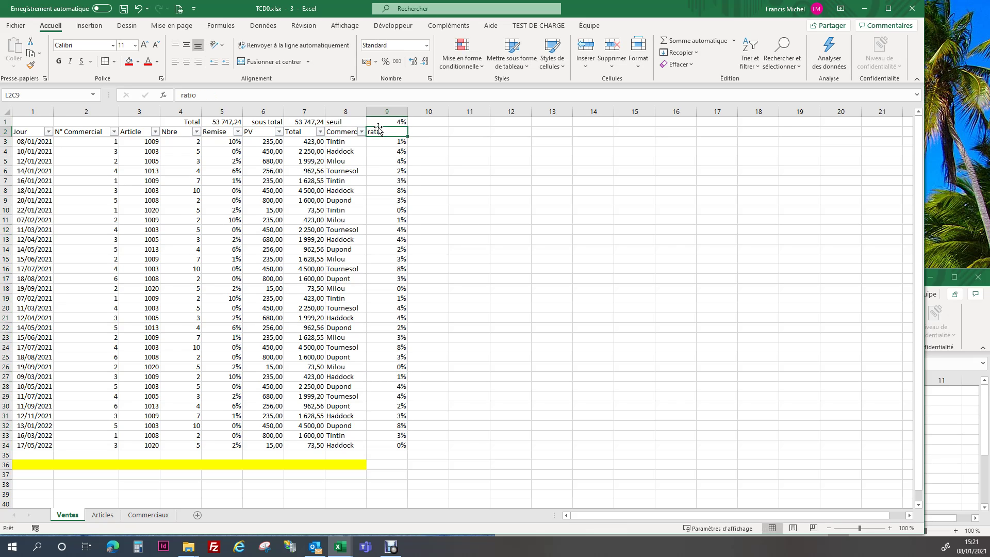
Define a conditional formatting rule on ratio rows 3 to 35 for cell values greater than or equal to the seuil cell L1C9
drag(398, 142, 375, 455)
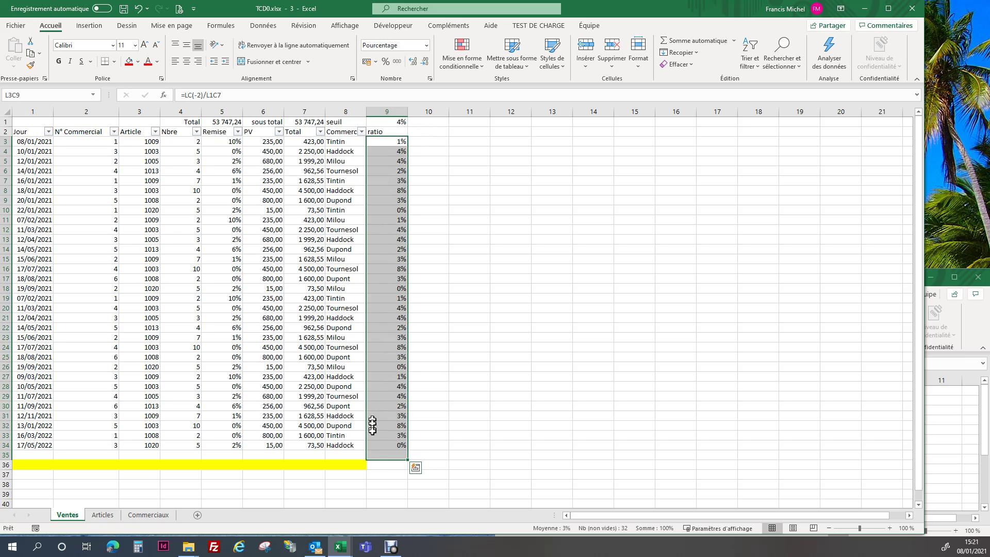
click(479, 67)
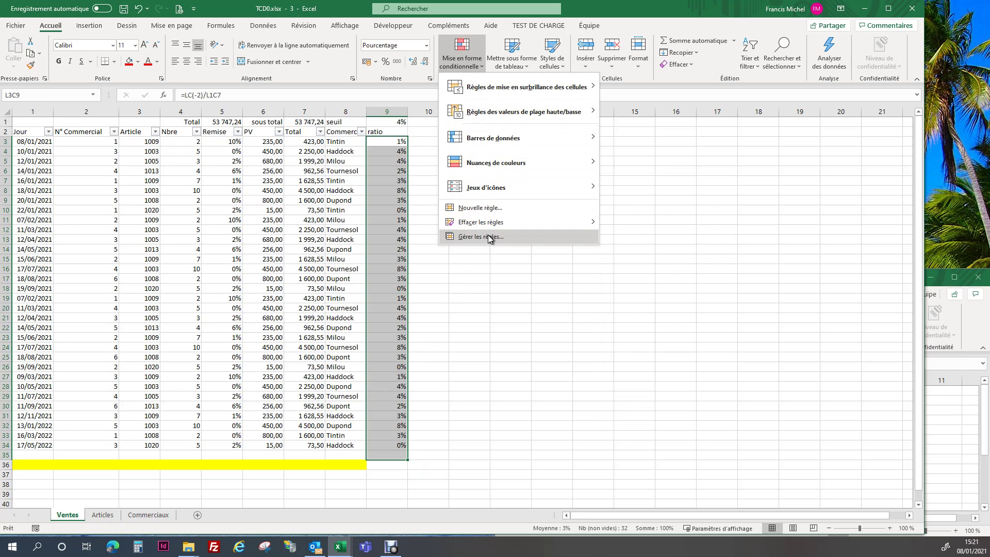
click(483, 208)
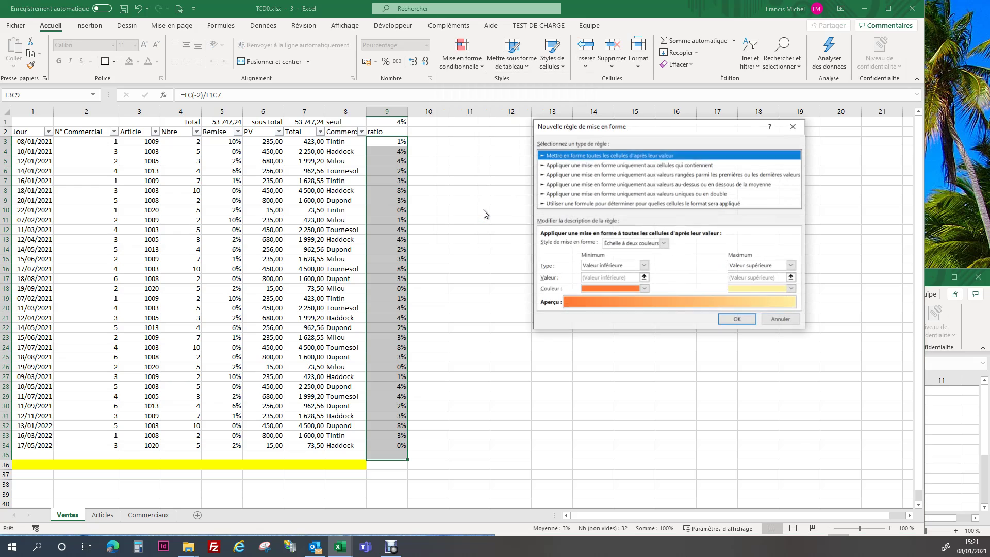
drag(570, 132, 510, 122)
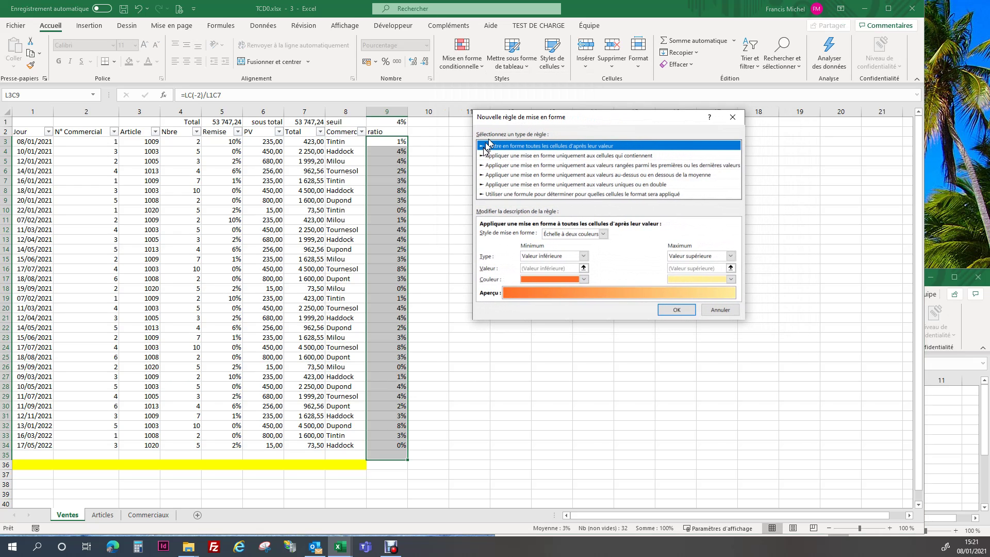
click(523, 156)
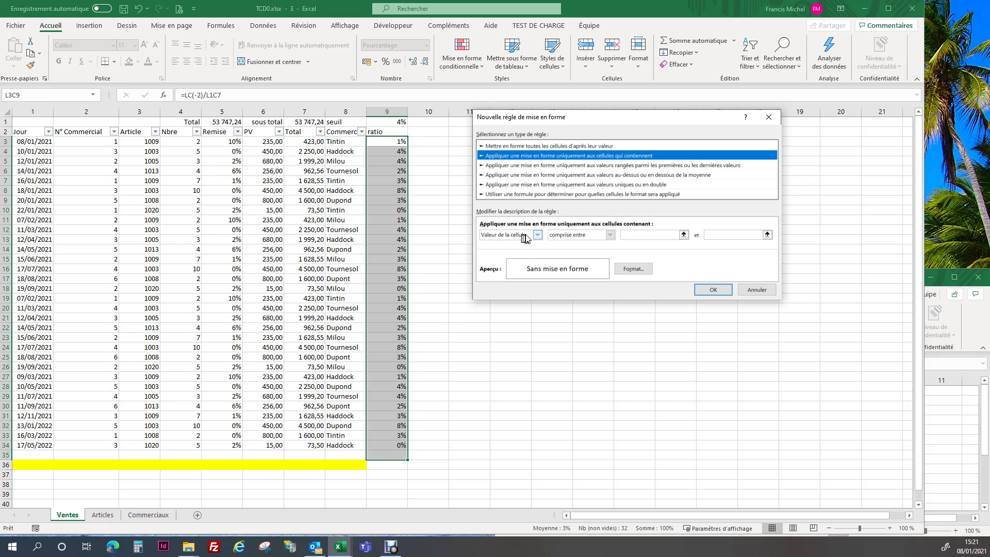
click(610, 235)
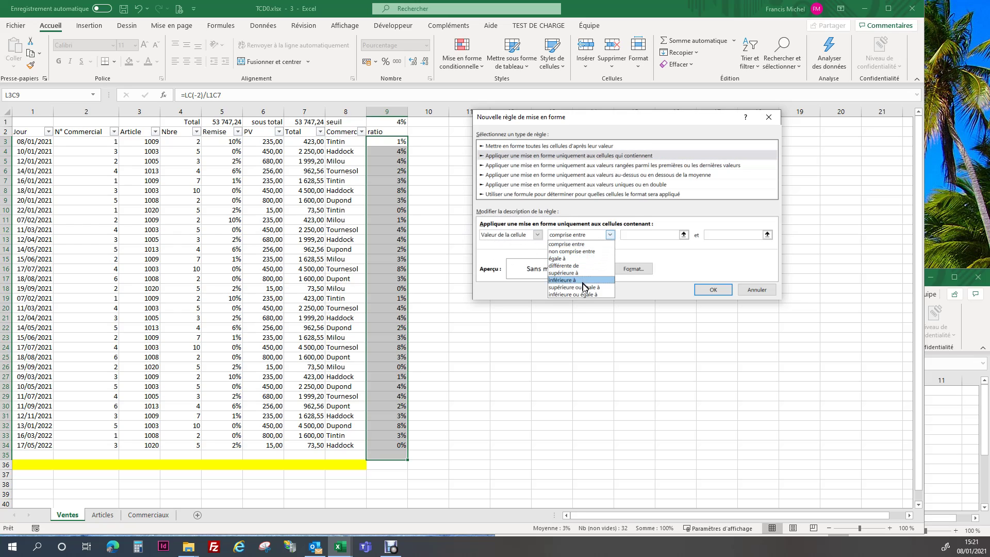
click(585, 287)
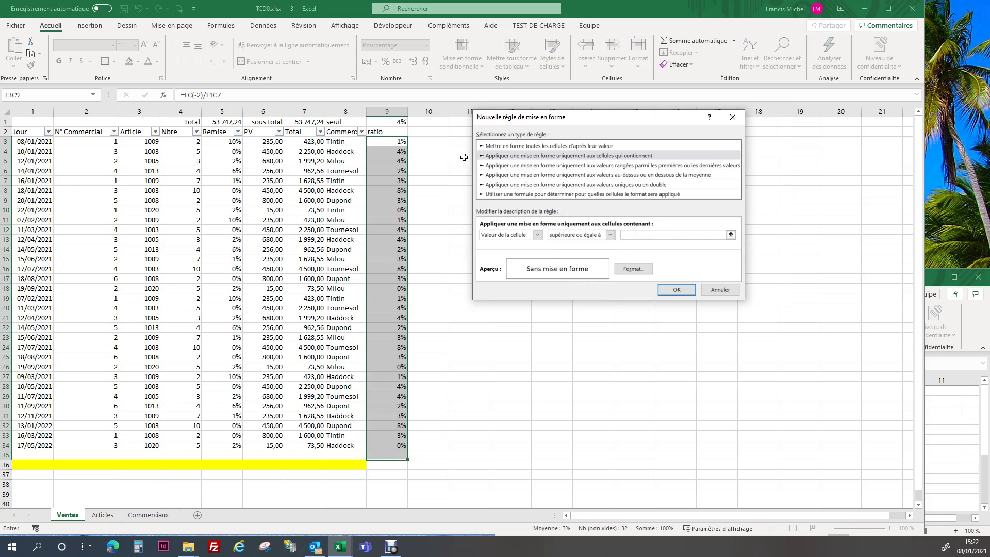
click(396, 122)
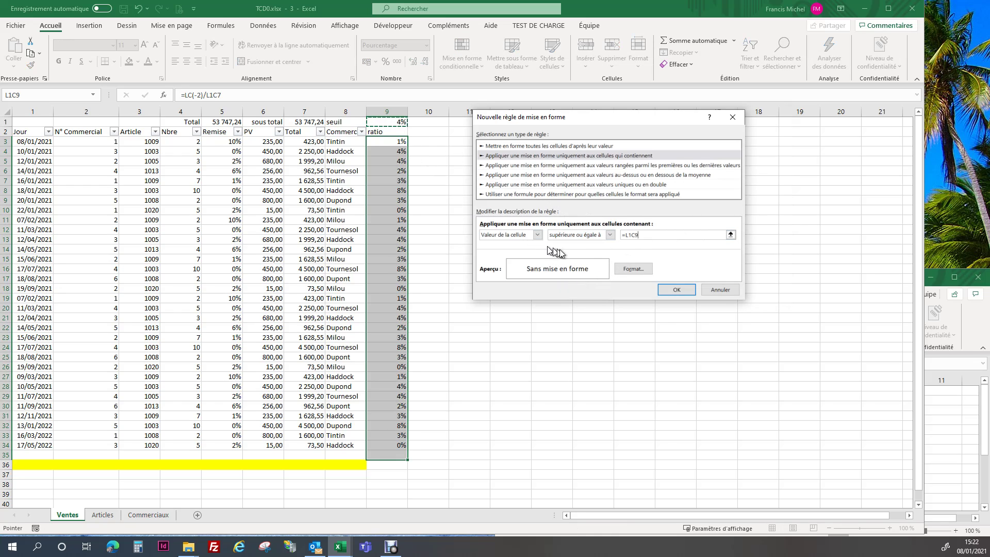
Give the ratio rule a light green fill, apply it, and display the ratios with one decimal place
click(627, 269)
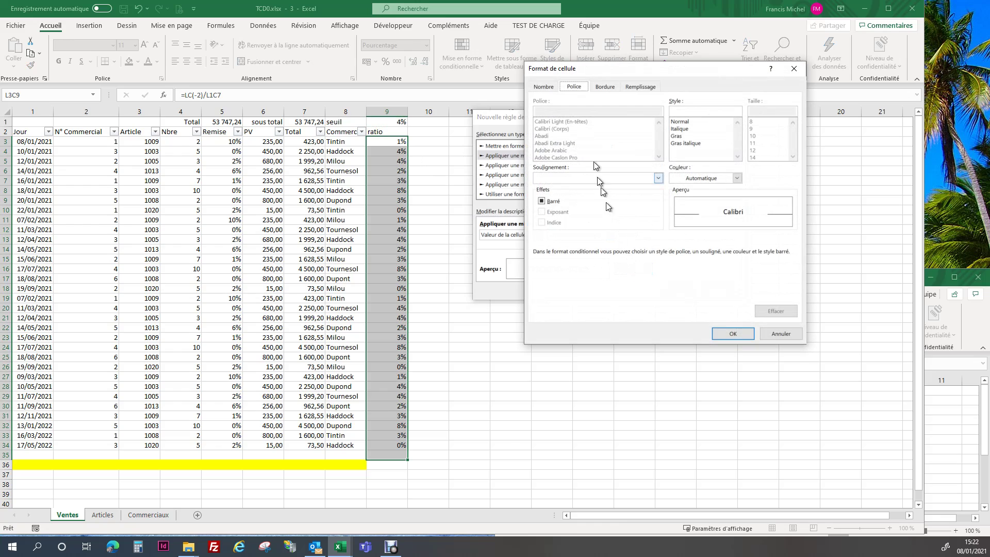
click(638, 86)
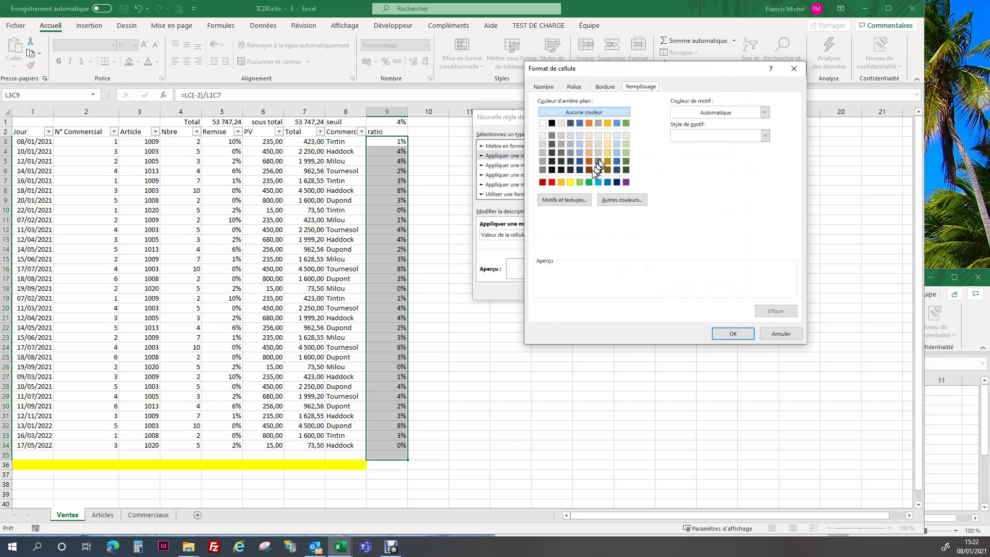
click(580, 182)
click(743, 335)
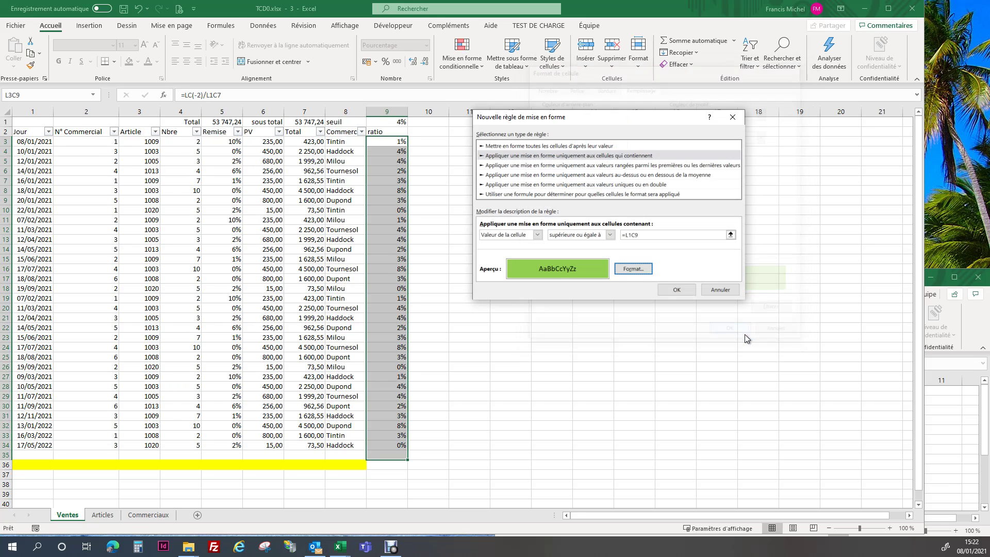
click(678, 291)
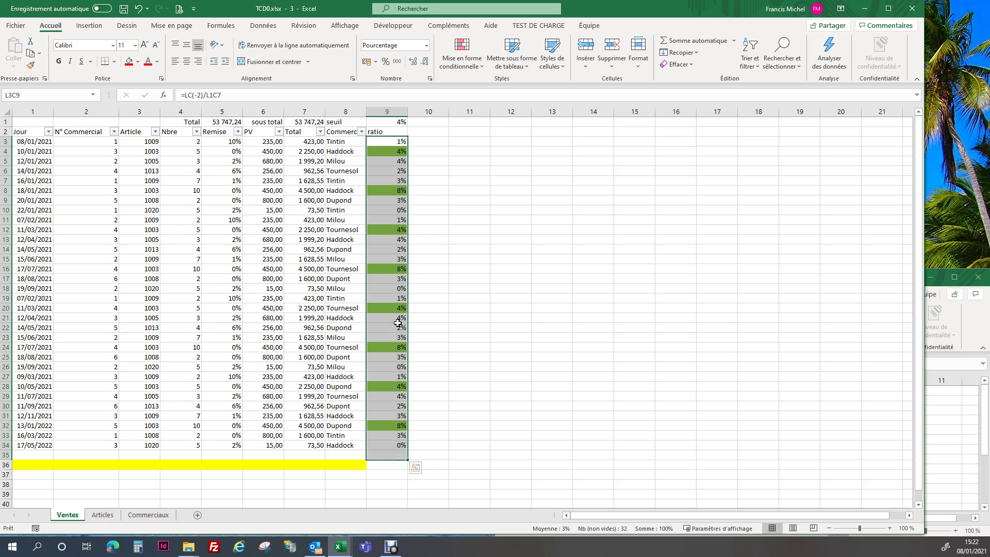
click(416, 62)
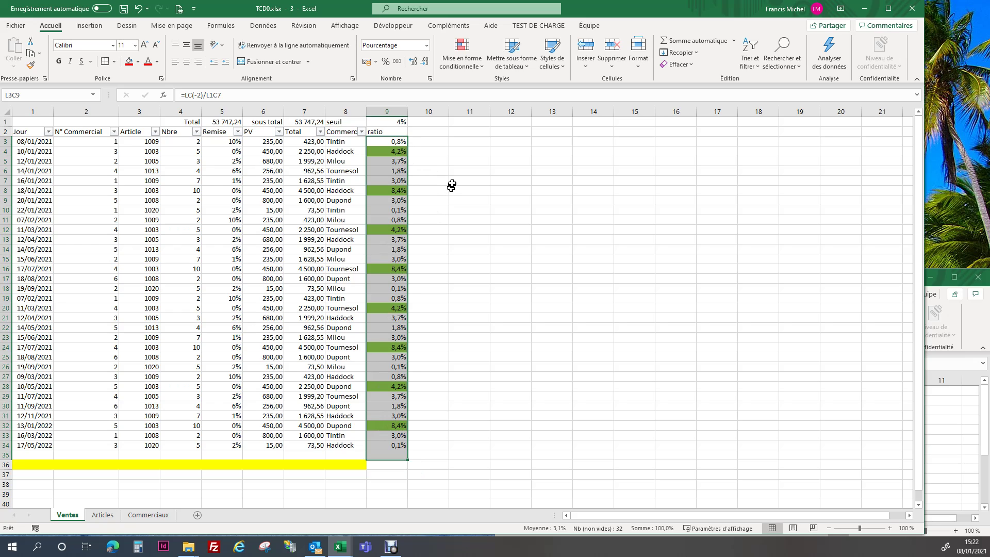
click(461, 170)
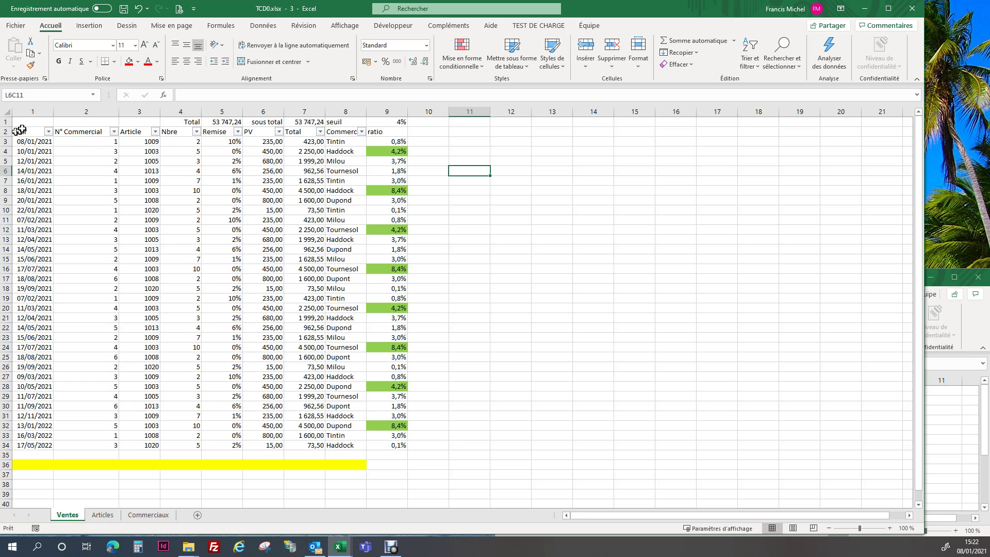
drag(20, 132, 386, 457)
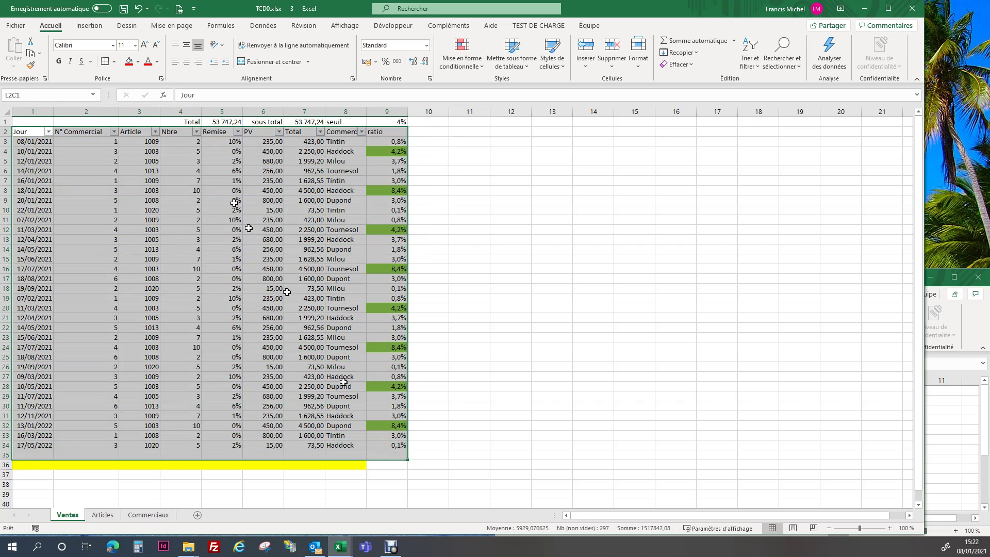
click(79, 27)
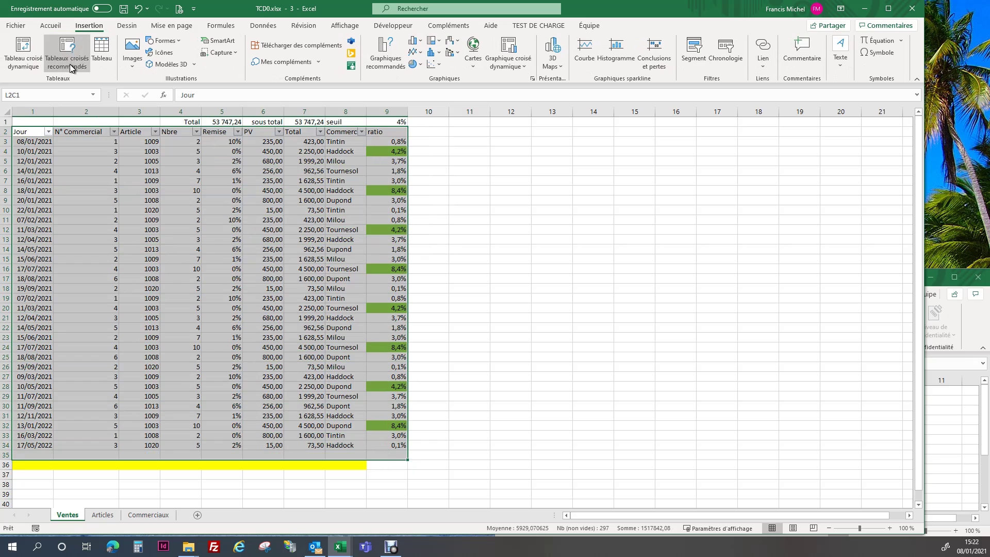
click(104, 53)
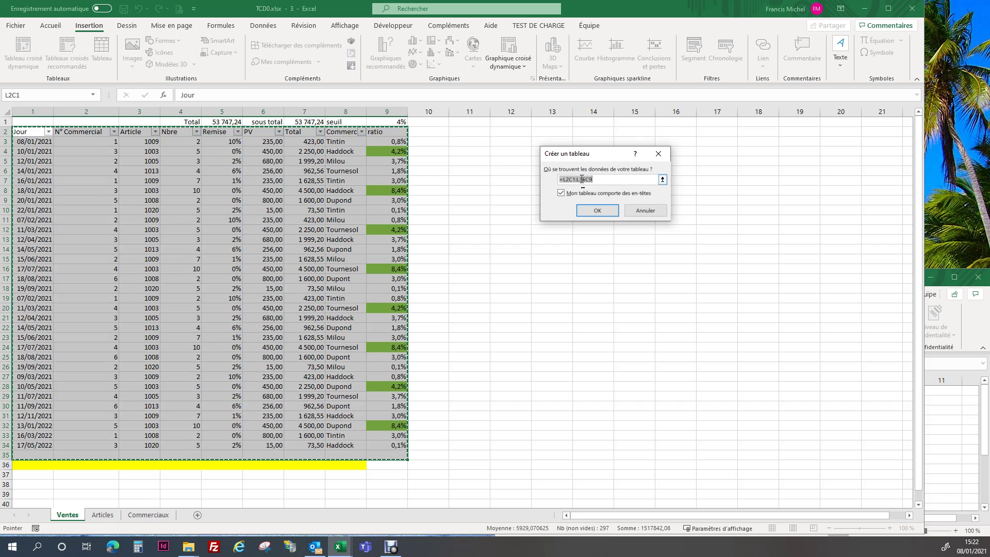
click(653, 210)
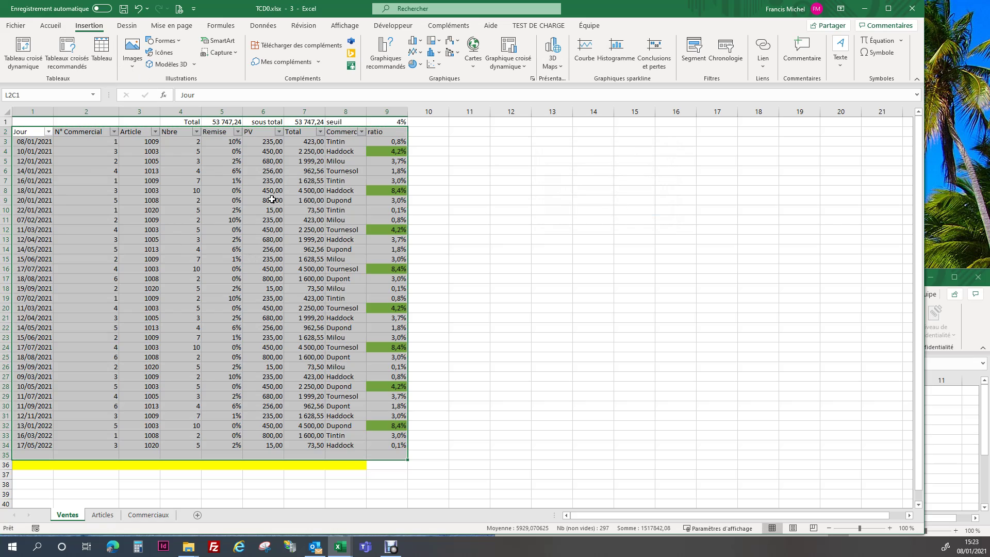
click(50, 26)
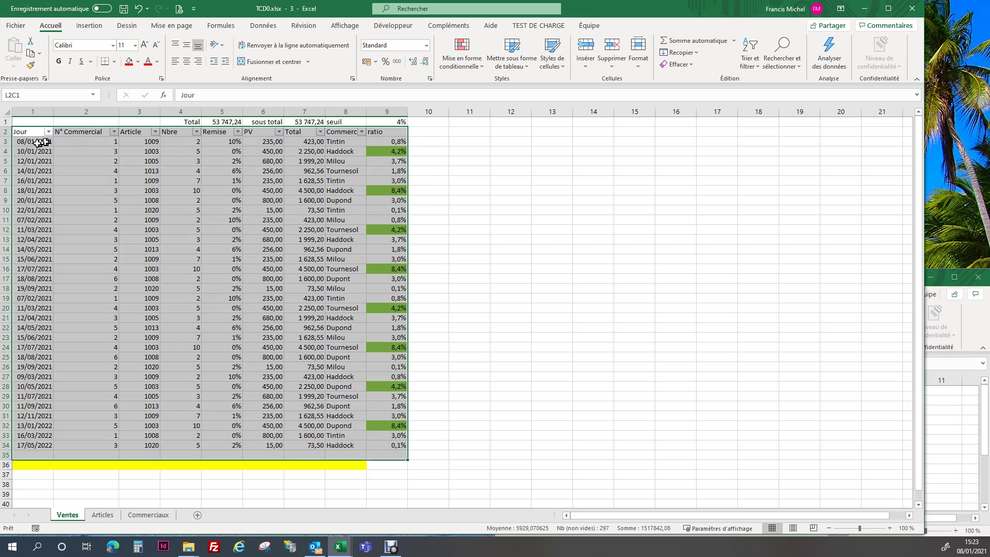
Enter =LIGNE() in row 3, column 13 and fill it down to row 14
click(550, 143)
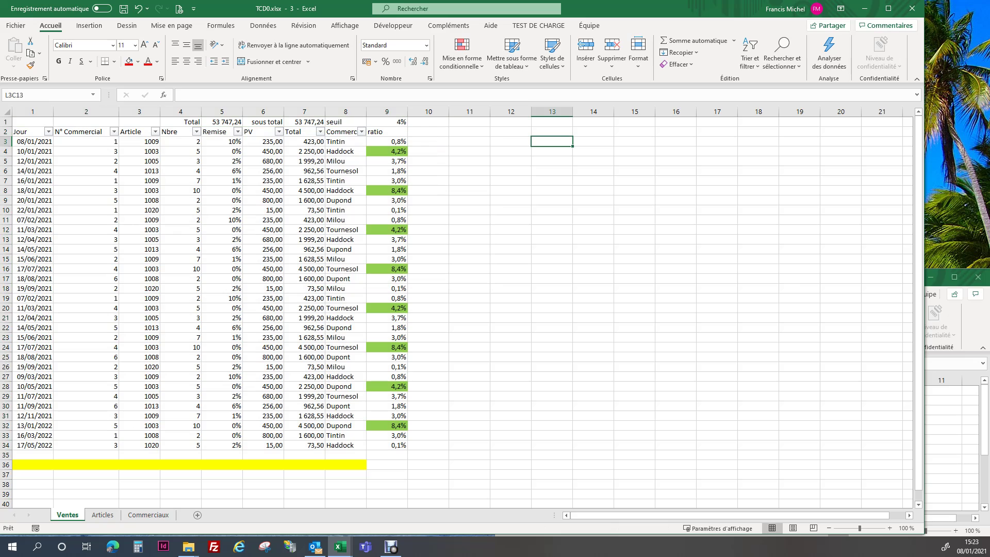
text(ligne()
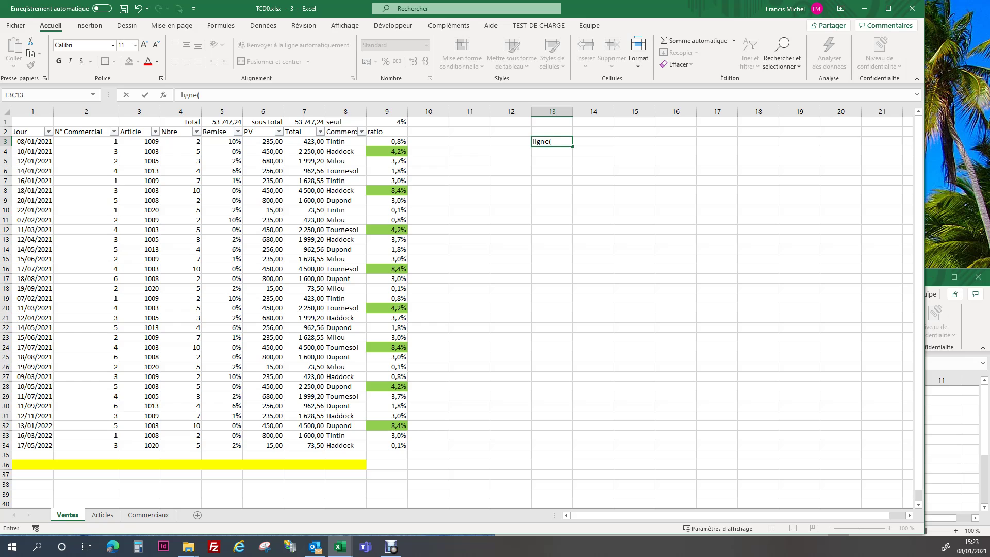
key(Return)
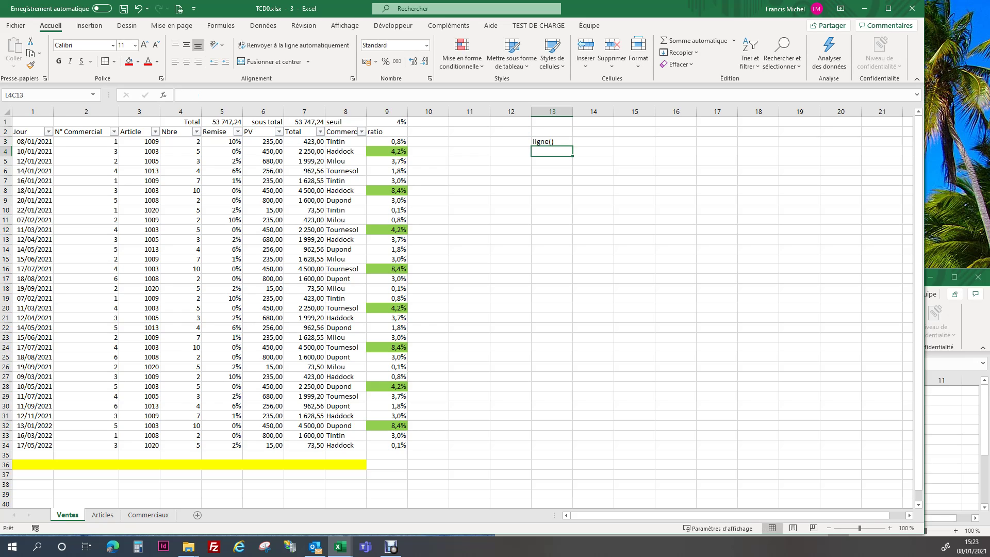
key(Up)
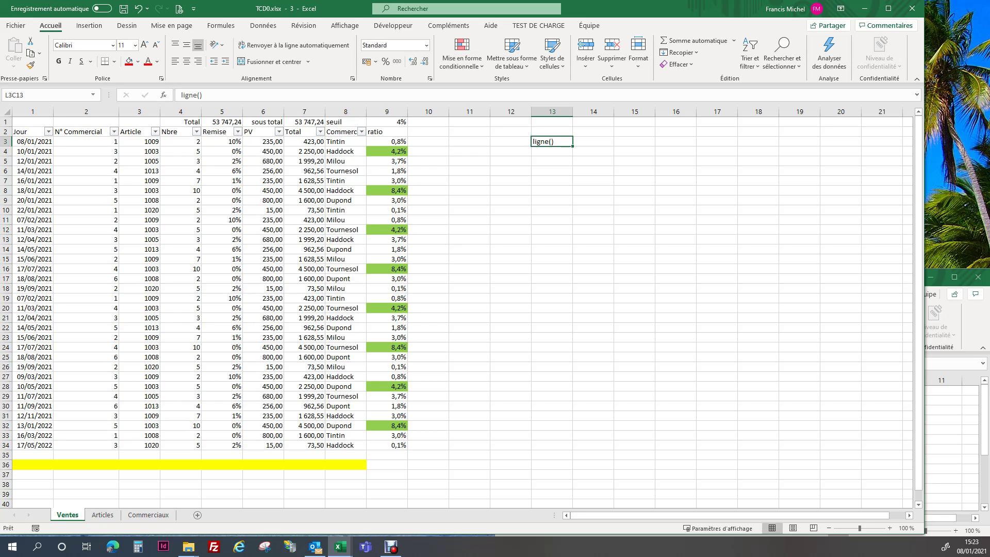
click(178, 95)
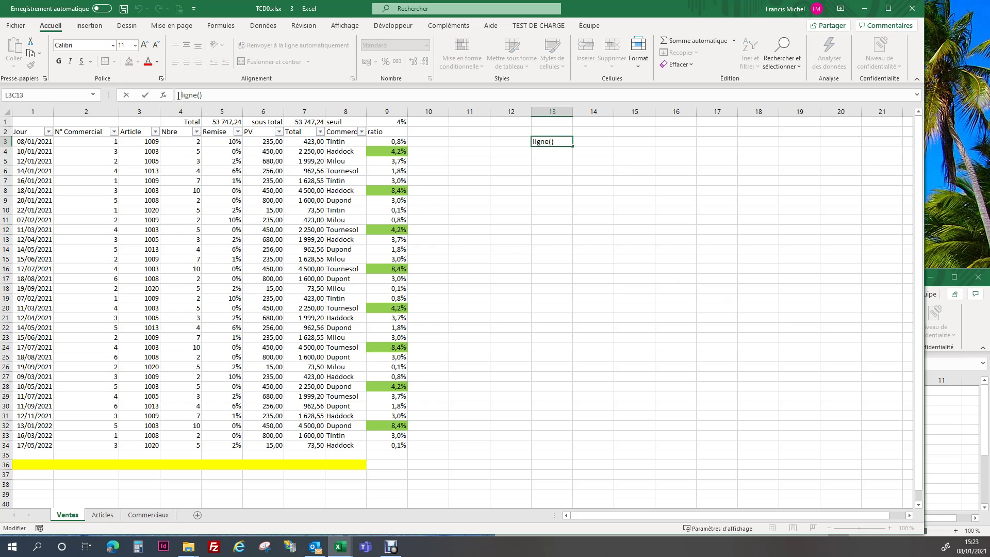
text(=)
key(Return)
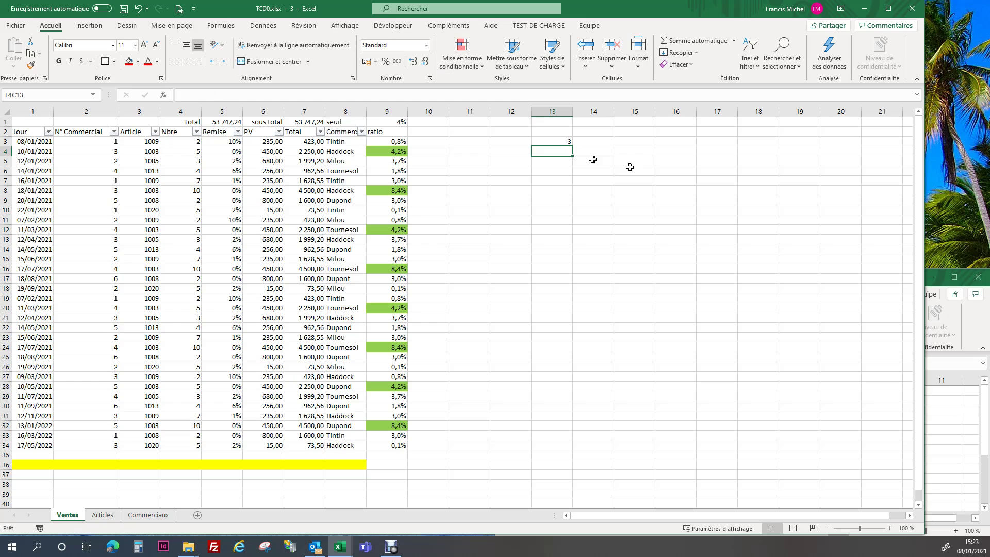
click(567, 142)
drag(572, 149, 569, 253)
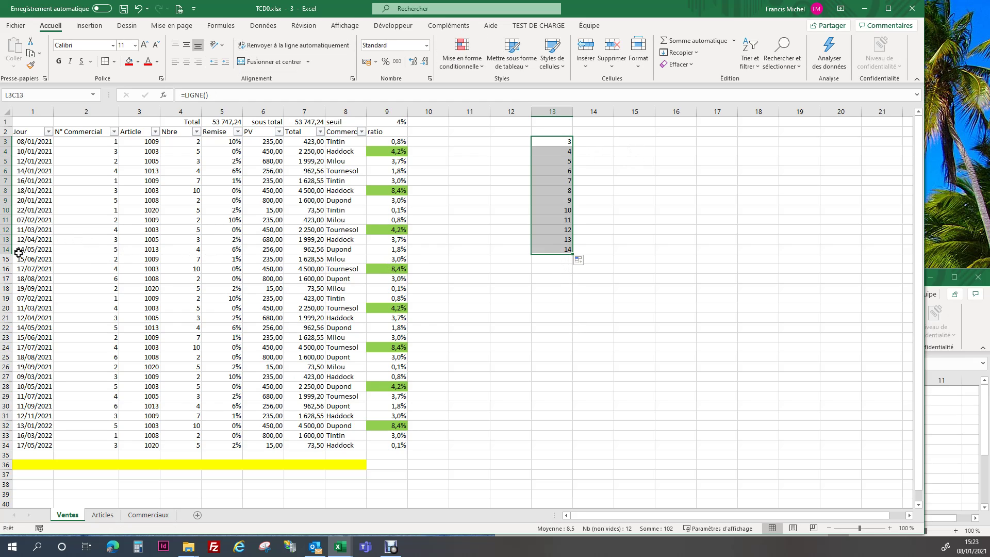
Enter =MOD(LC(-1);3) in row 3, column 14 and fill it down to row 14
click(597, 143)
text(=)
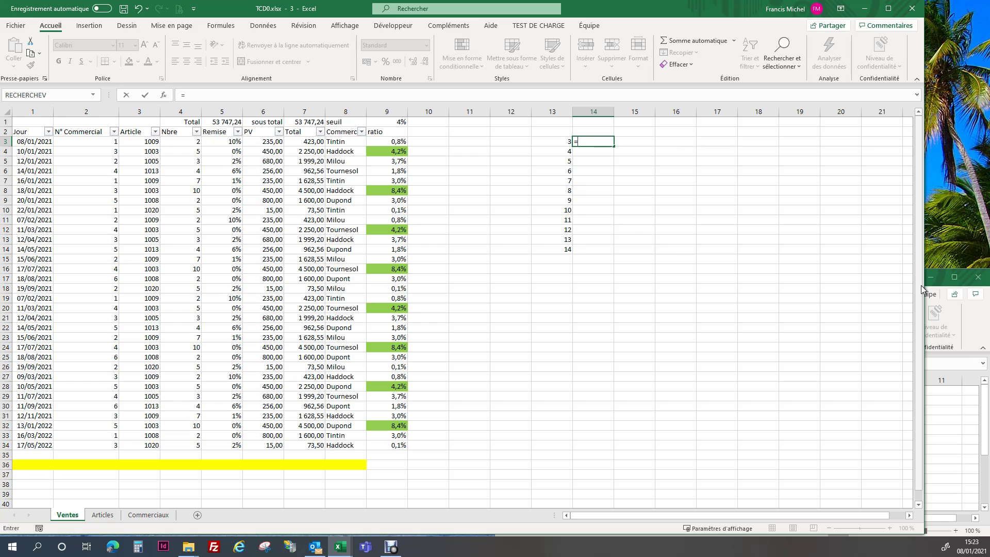
text(mod()
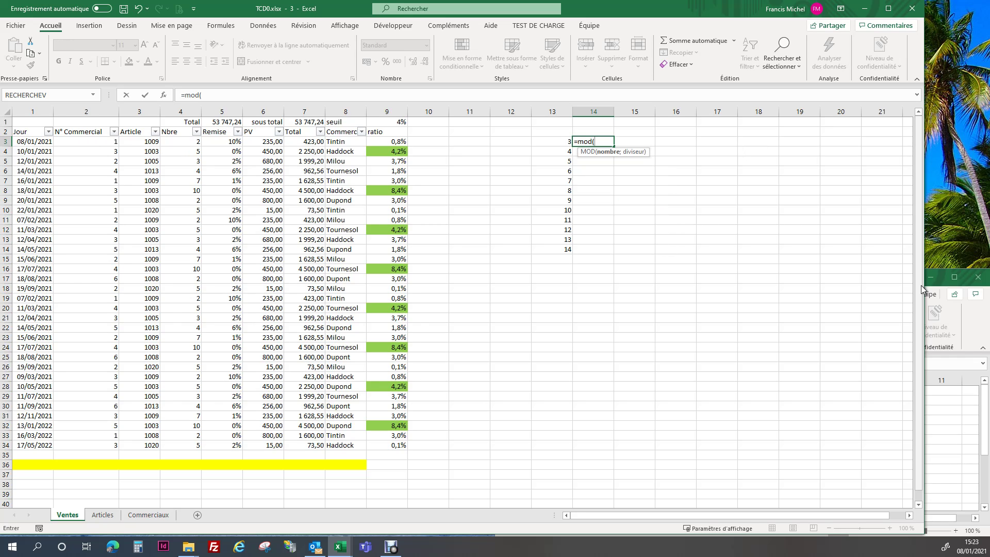
key(Left)
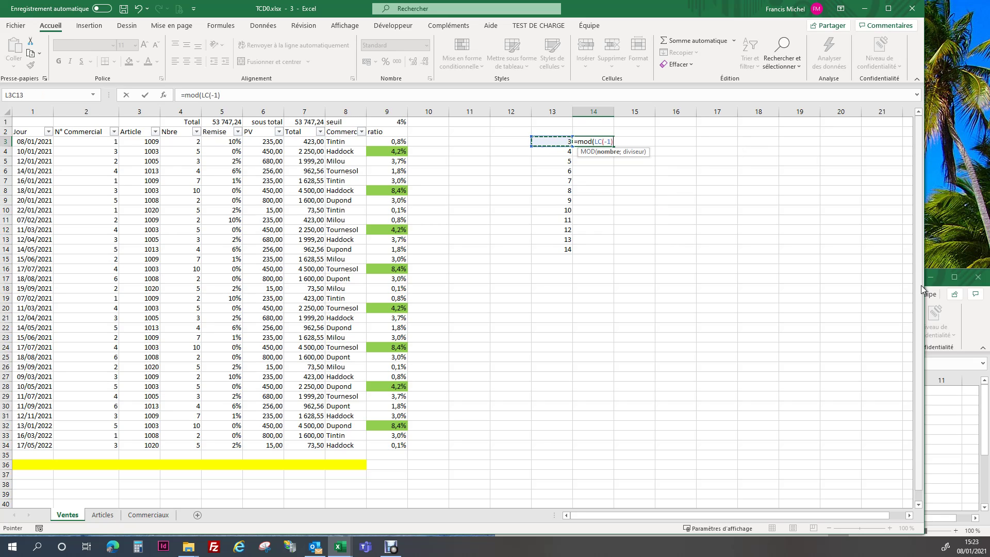
text(;)
text(3))
key(Return)
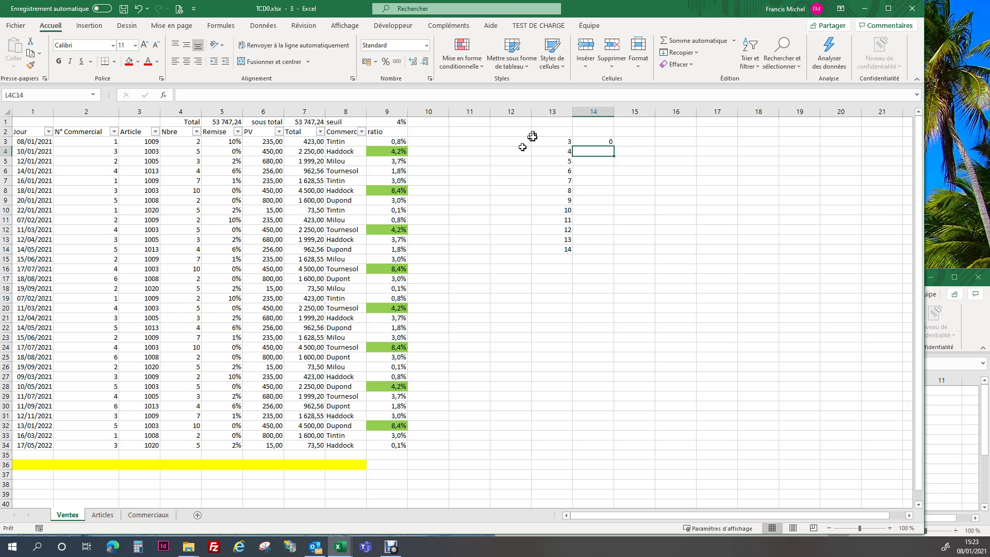
click(615, 142)
drag(616, 146, 605, 250)
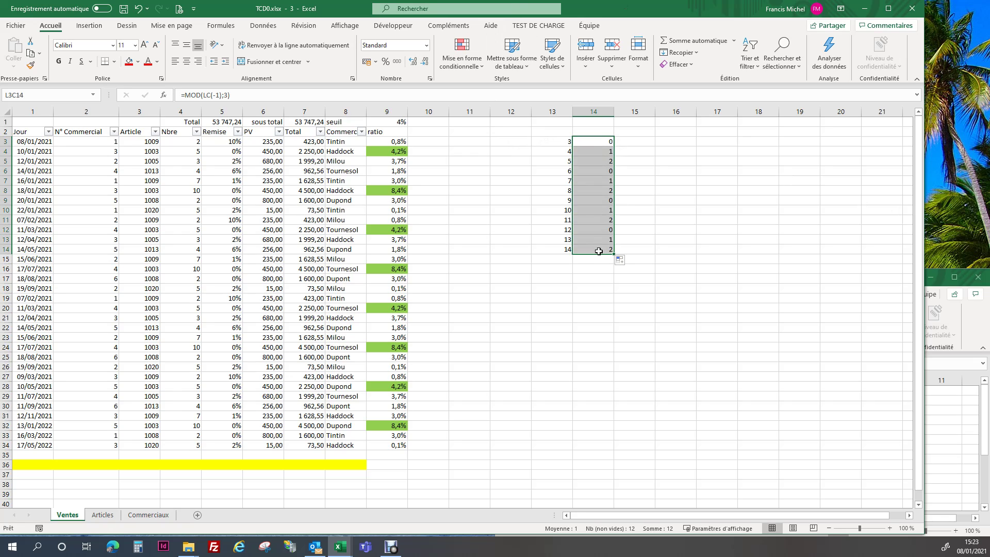
Create a formula-based conditional formatting rule on rows 3 to 35, columns 1 to 9, using =mod(ligne();3)=0
drag(25, 142, 386, 452)
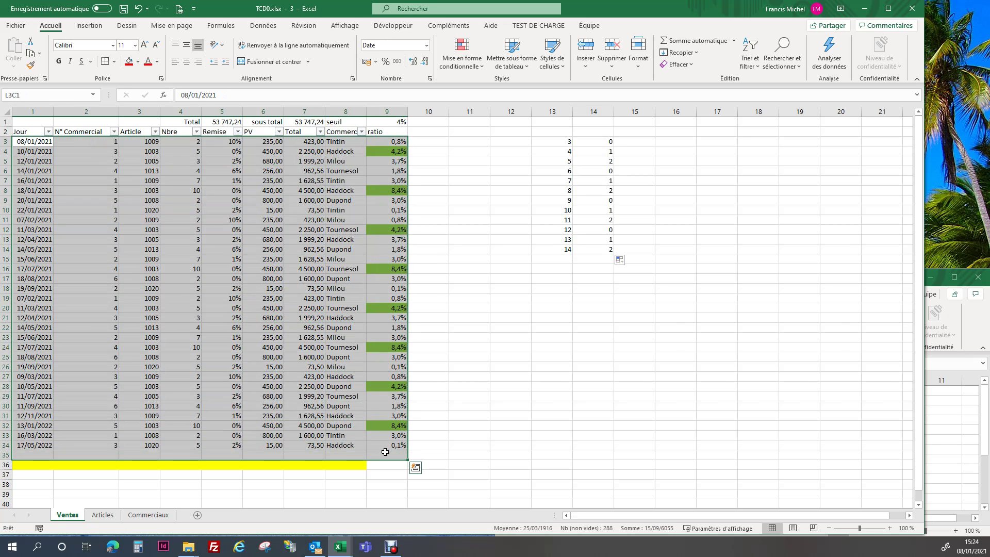
click(482, 64)
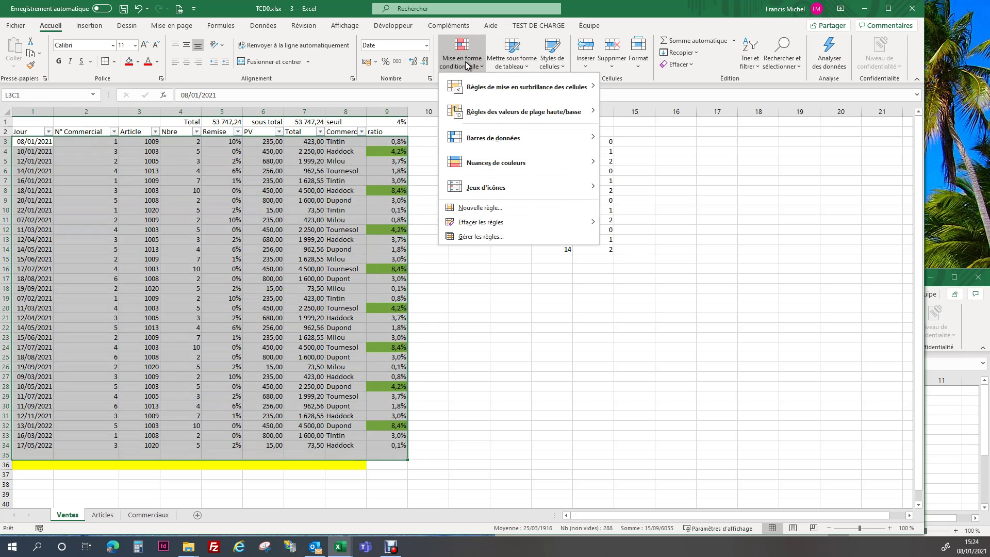
click(488, 236)
drag(562, 137, 610, 291)
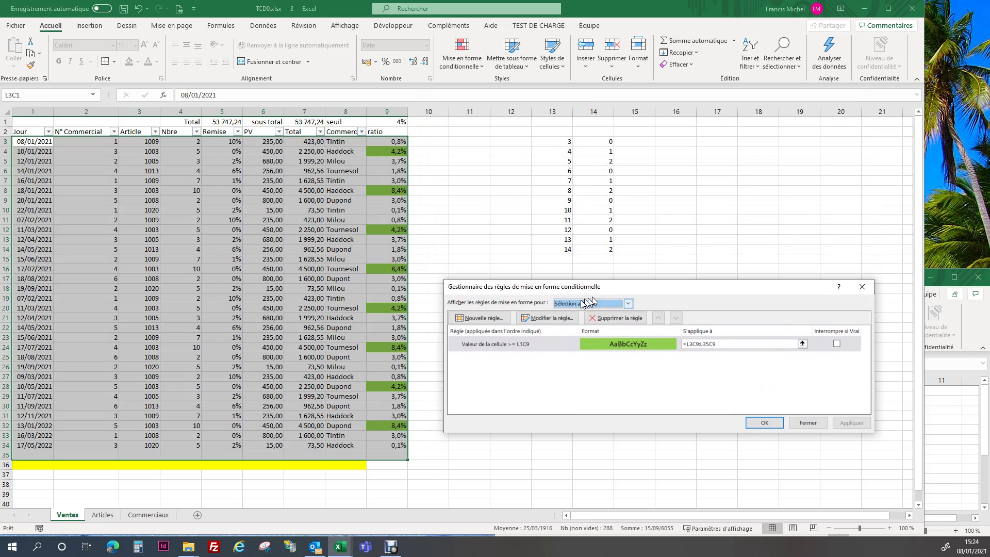
click(486, 318)
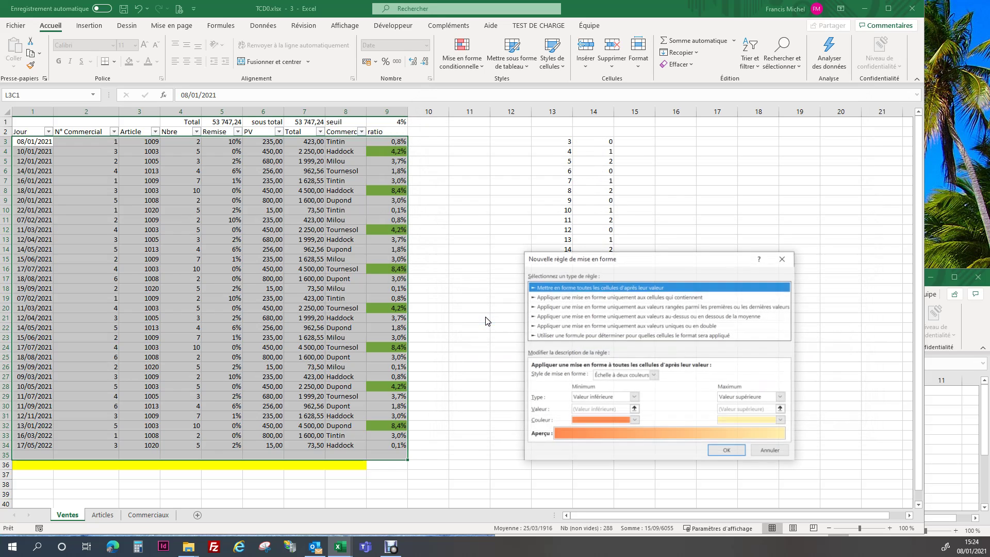
click(552, 297)
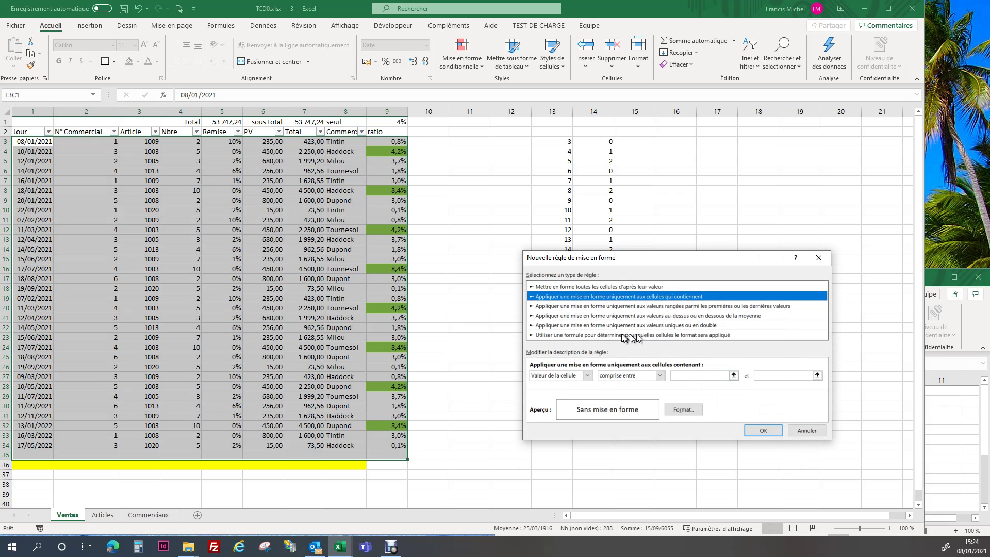
click(543, 335)
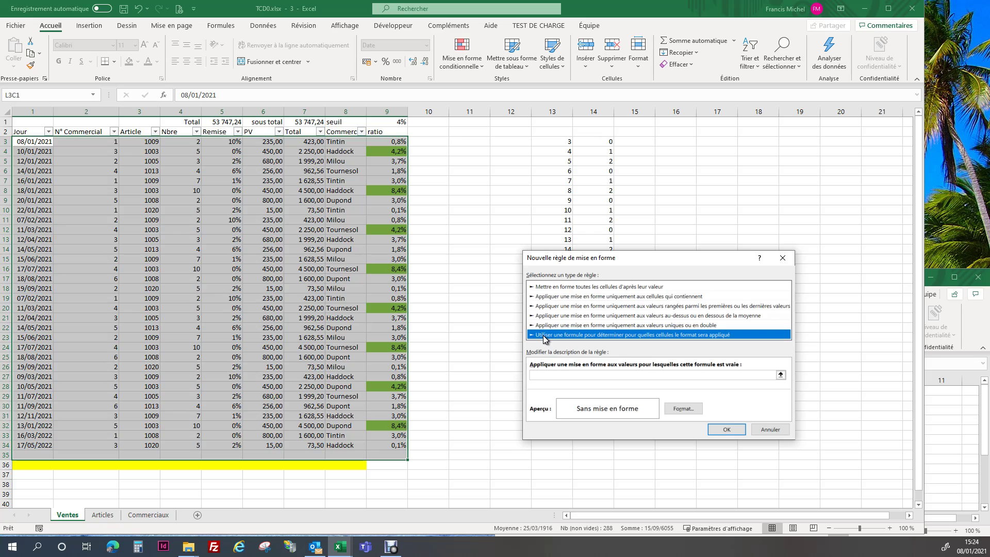
click(540, 376)
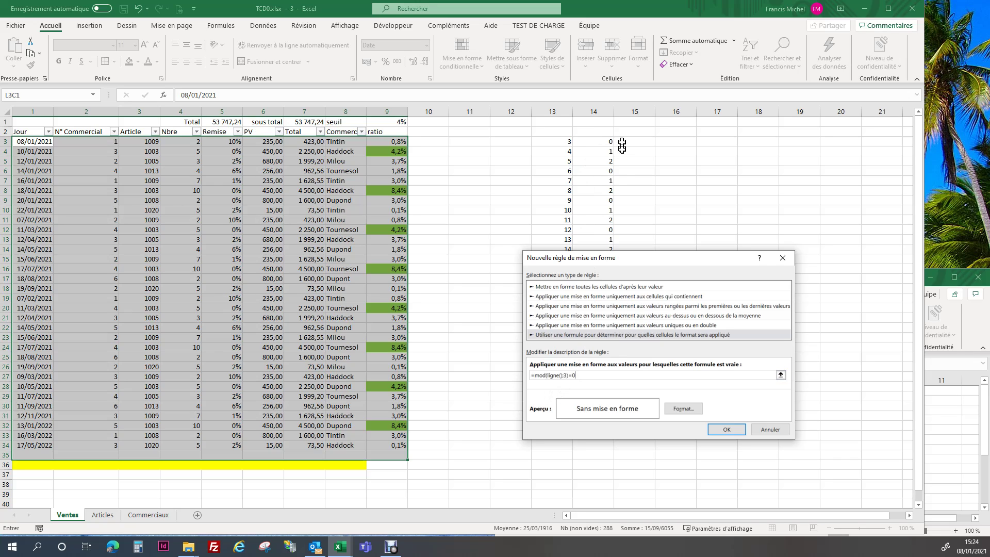
Give the MOD/LIGNE rule a very light grey fill and apply it to the table
click(684, 409)
click(534, 269)
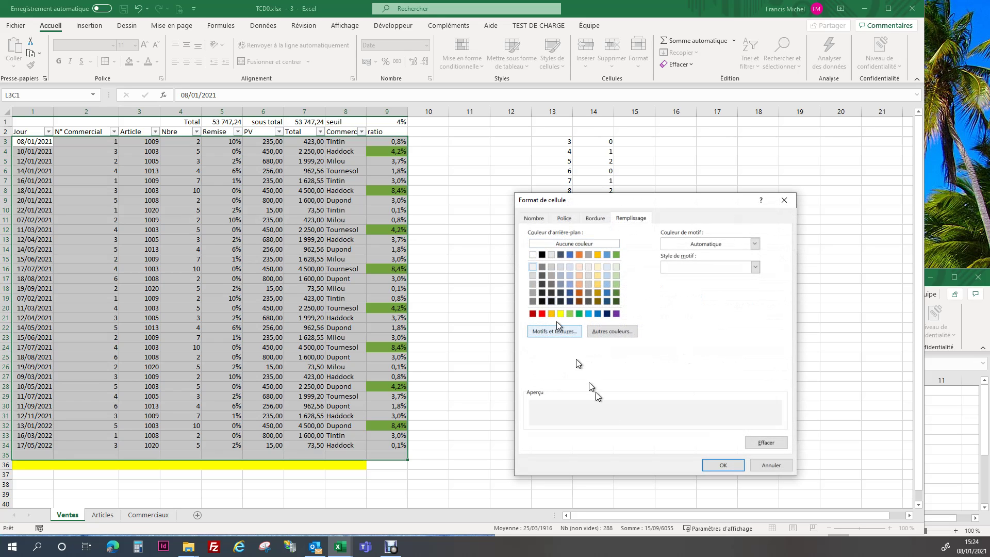
click(722, 466)
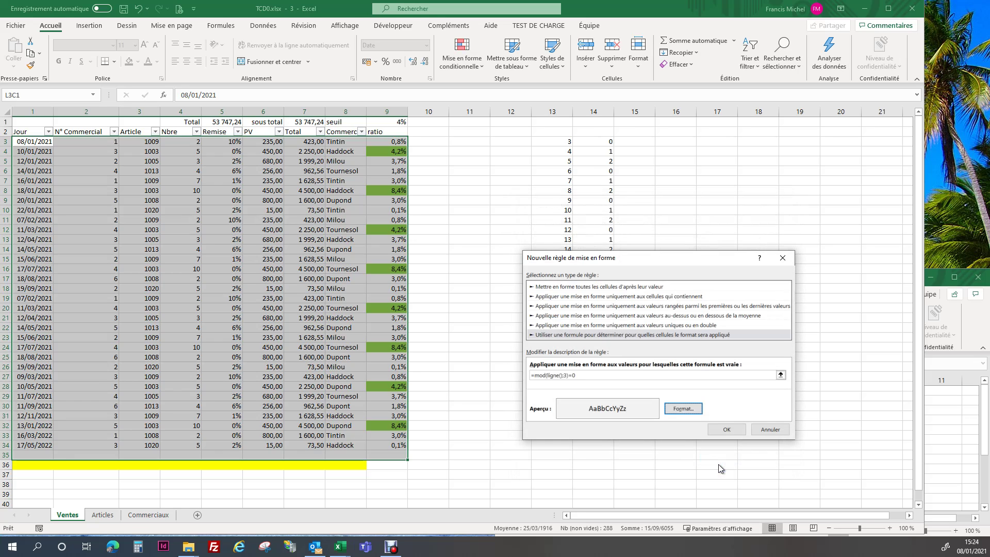
click(730, 430)
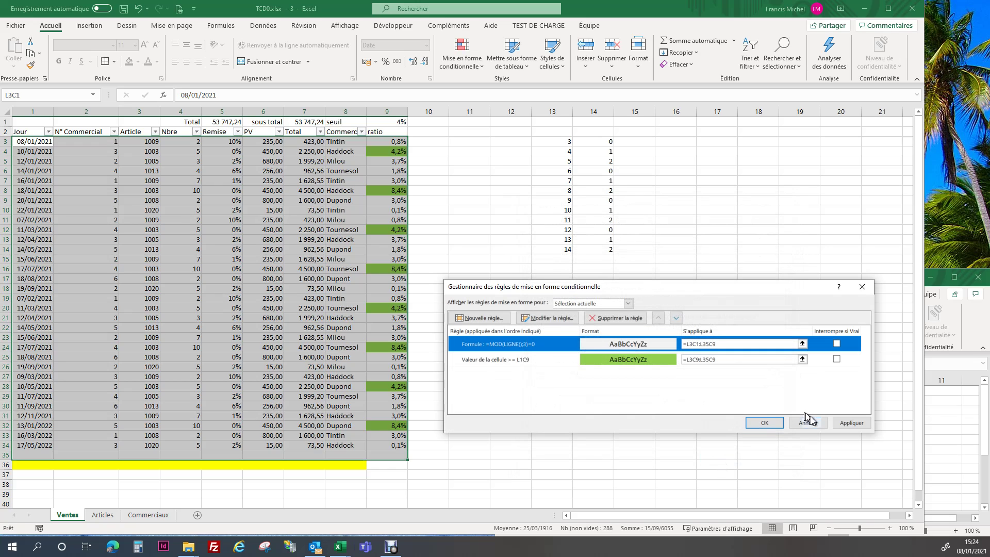
click(851, 423)
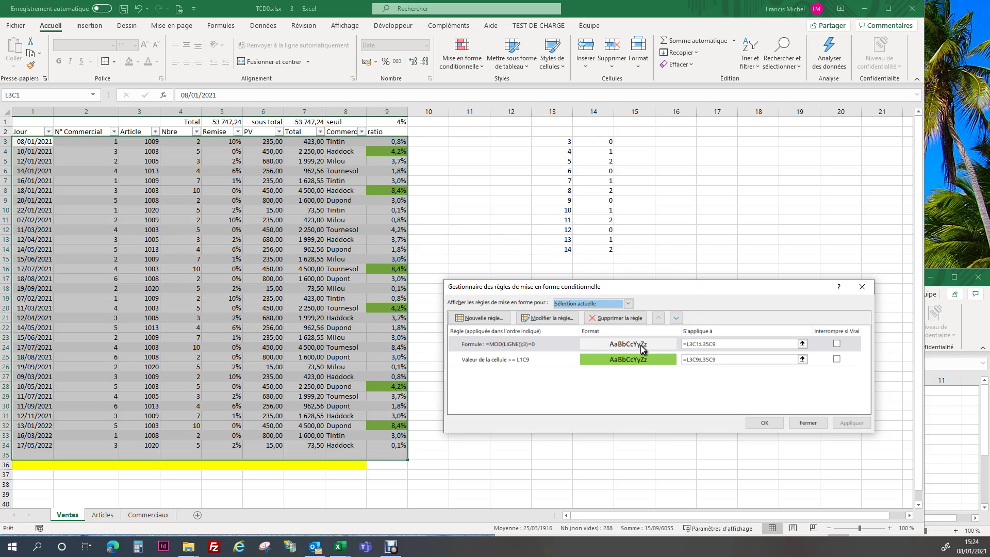
Move the seuil rule (cell value >= L1C9) above the MOD/LIGNE rule, apply the order and close the rules manager
click(573, 361)
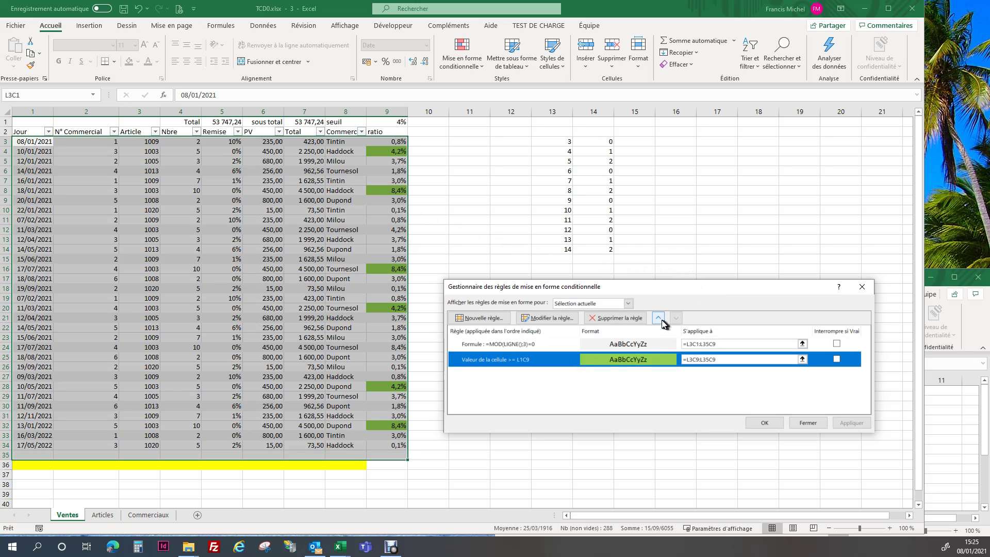
click(659, 318)
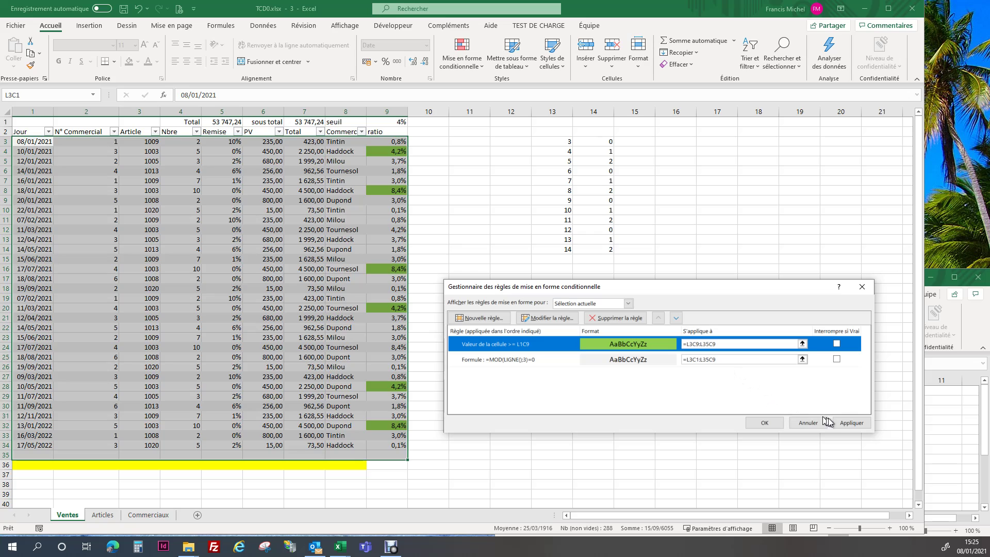
click(852, 423)
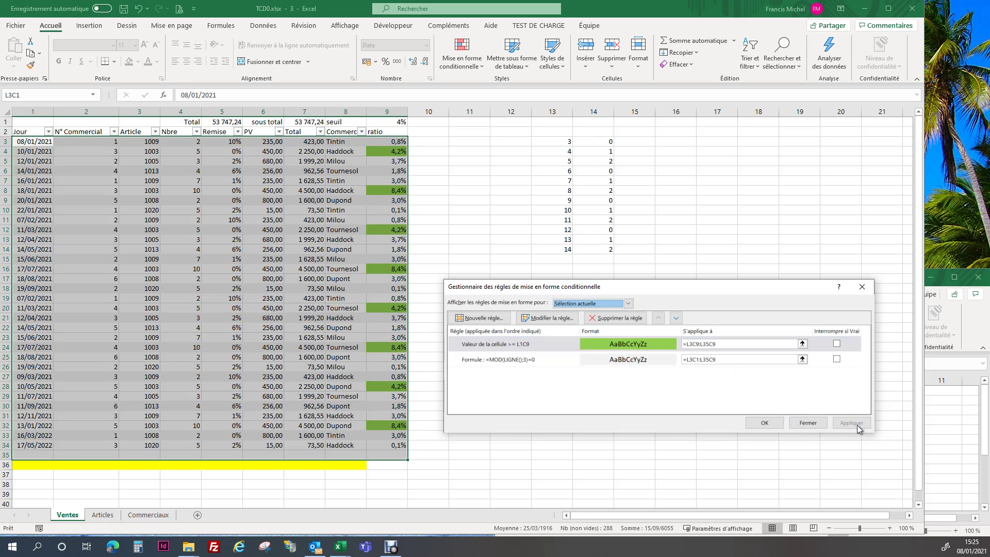
click(769, 423)
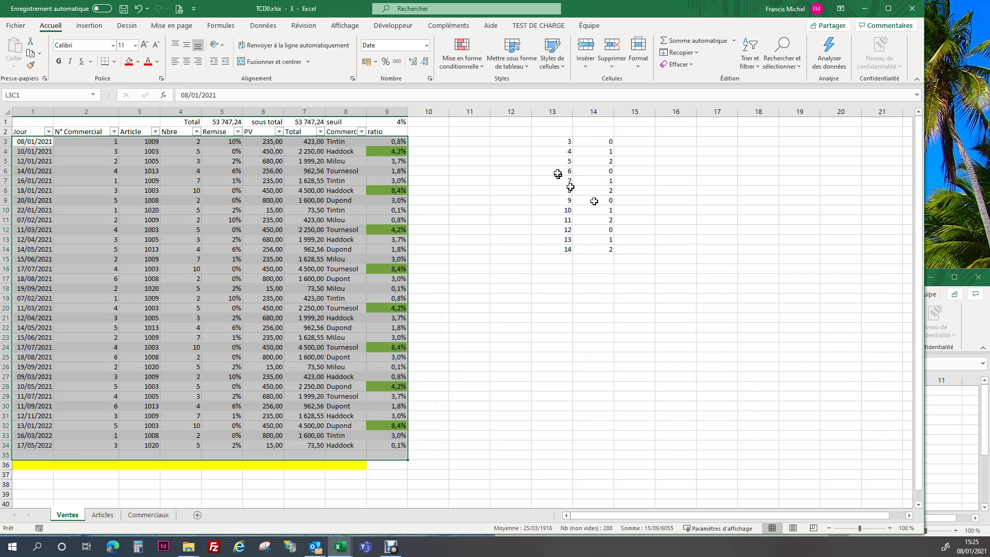
Clear the LIGNE and MOD helper formulas from rows 3 to 16, columns 13 to 15
drag(552, 143, 630, 277)
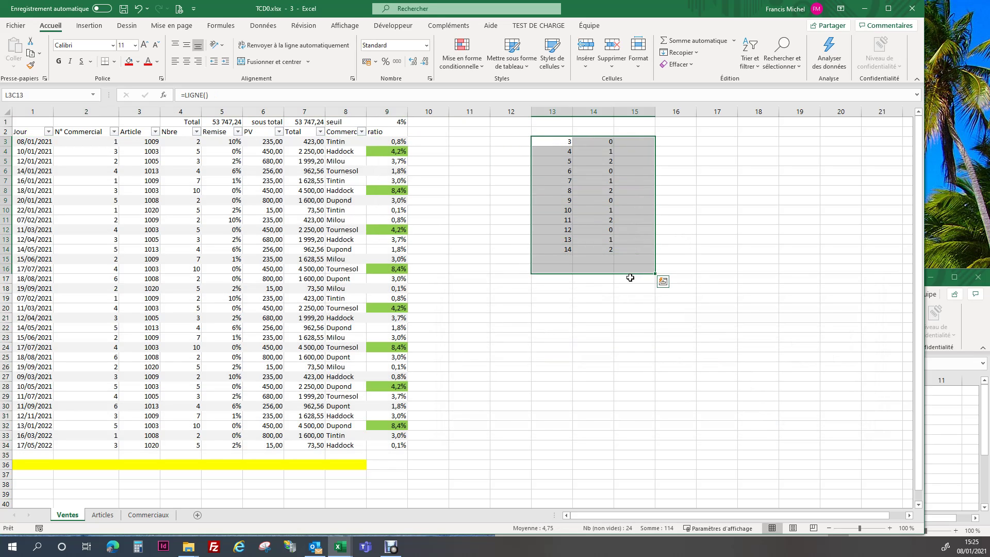
key(Delete)
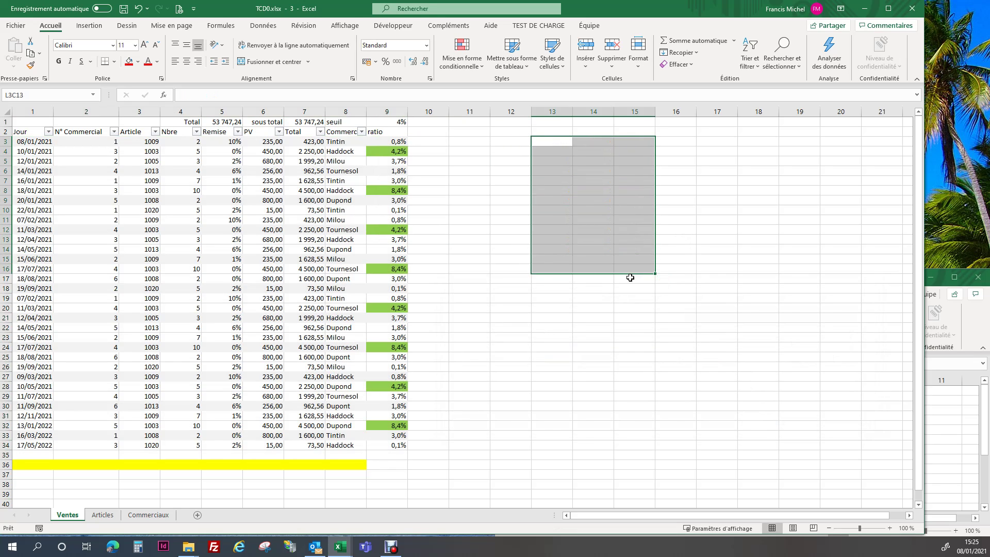
click(515, 171)
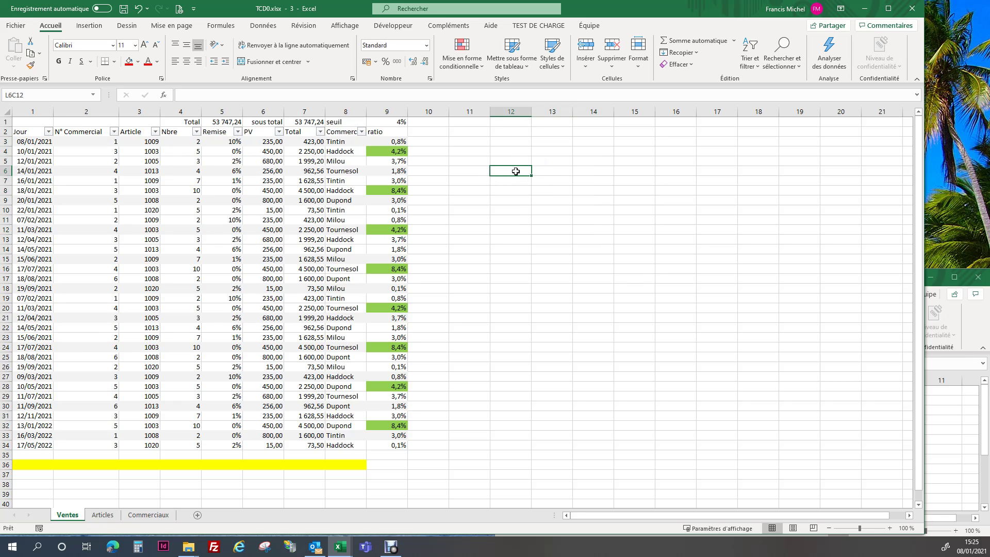
Enter =JOURSEM(LC(-11)) in row 3, column 12, referring to the Jour date in column 1
click(513, 141)
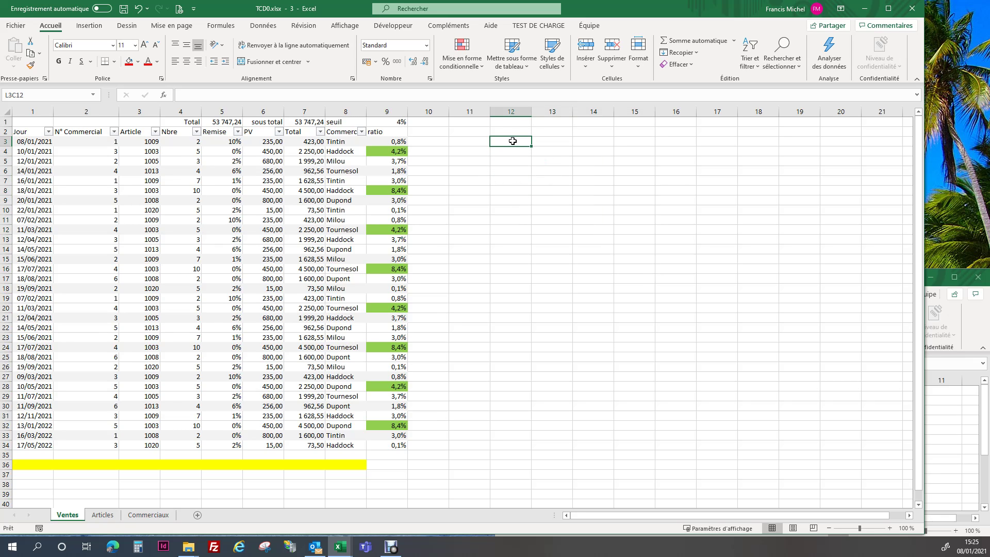
text(=jou)
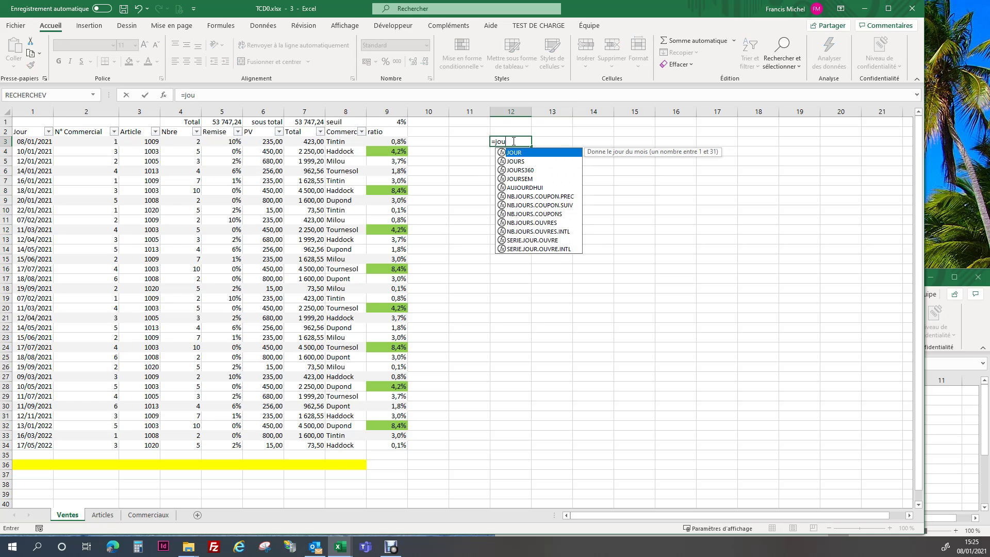
text(rsem()
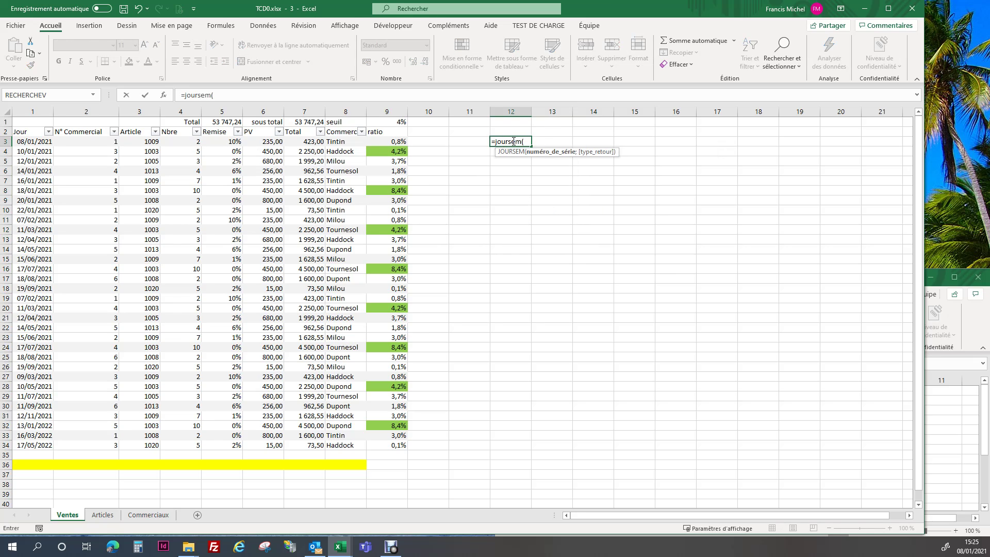
key(Left)
key(Left)
key(Left)
key(Left)
key(Left)
key(Left)
key(Left)
key(Left)
key(Left)
key(Left)
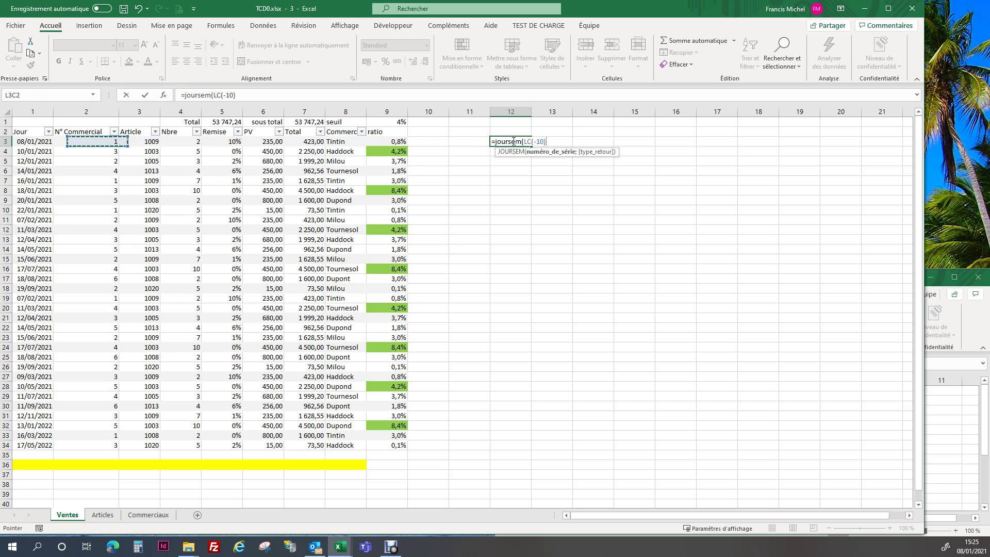
key(Left)
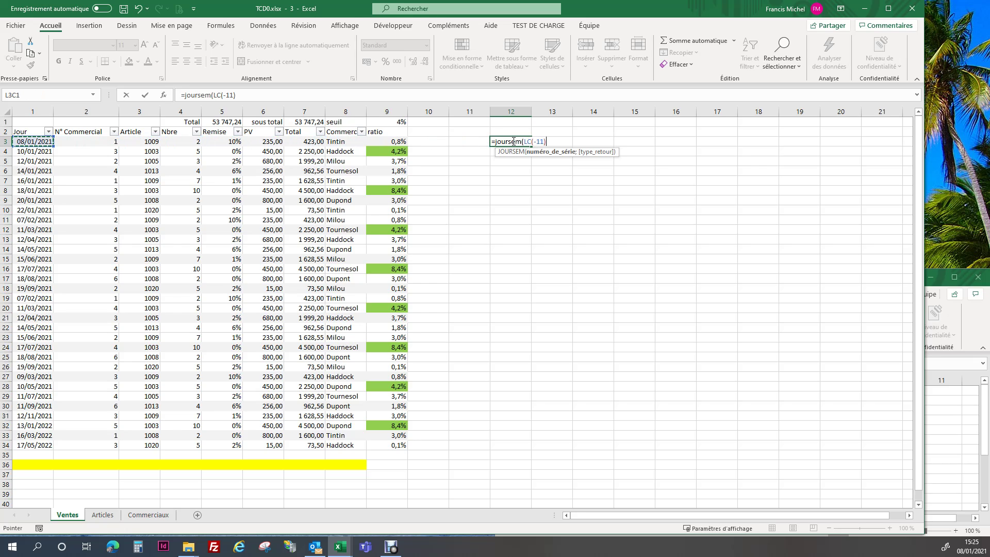
text())
key(ctrl+Return)
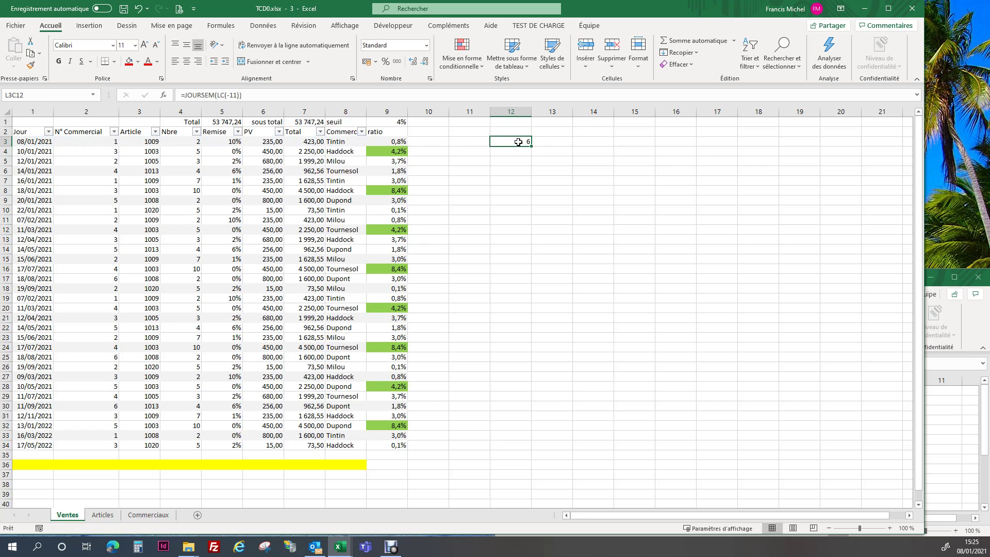
Enter =LC(-12) in row 3, column 13 to repeat the Jour date
click(545, 144)
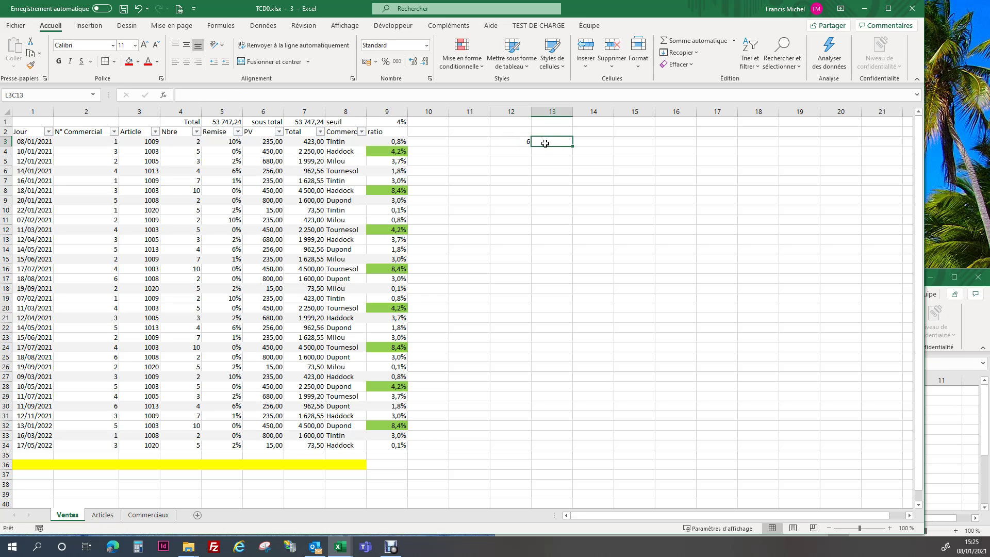
text(=)
key(Left)
key(Left)
key(Left)
key(Left)
key(Left)
key(Left)
key(Left)
key(Left)
key(Left)
key(Left)
key(Left)
key(Left)
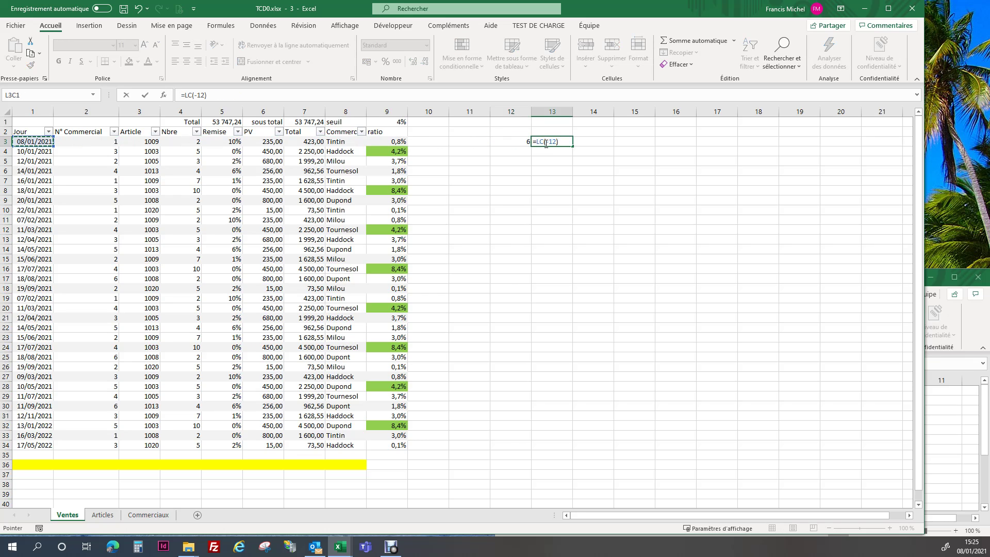
key(Return)
Format the repeated date in row 3, column 13 as a long date (Date longue)
key(Up)
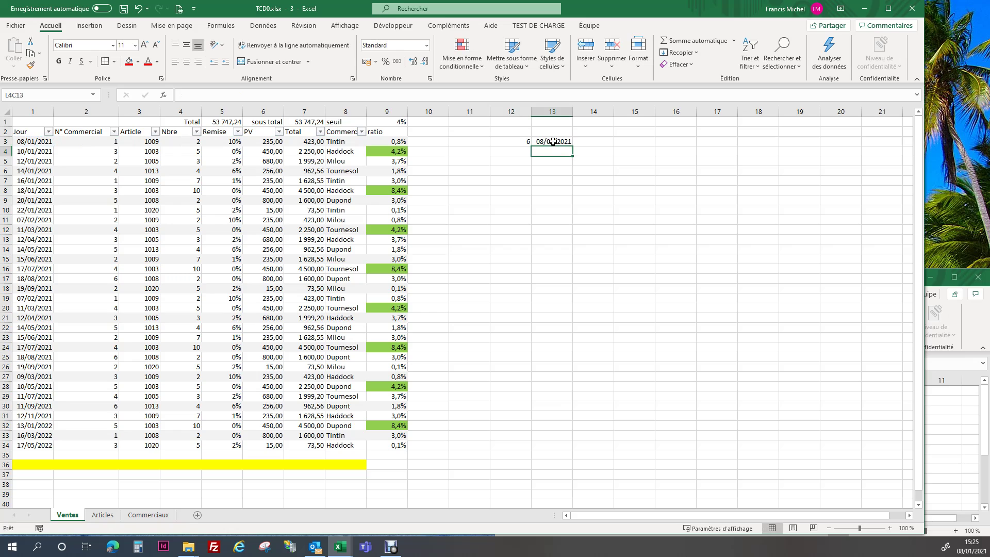
click(426, 47)
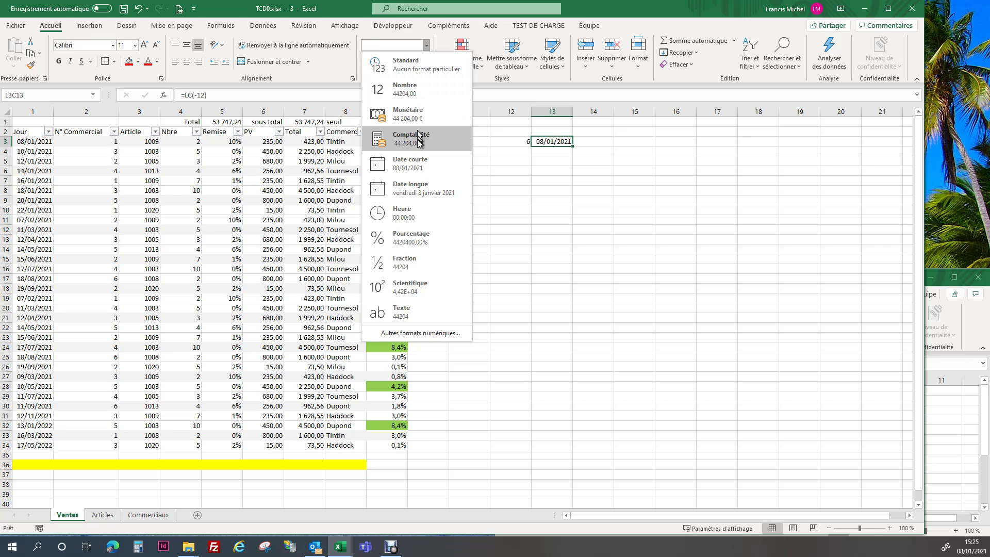
click(421, 188)
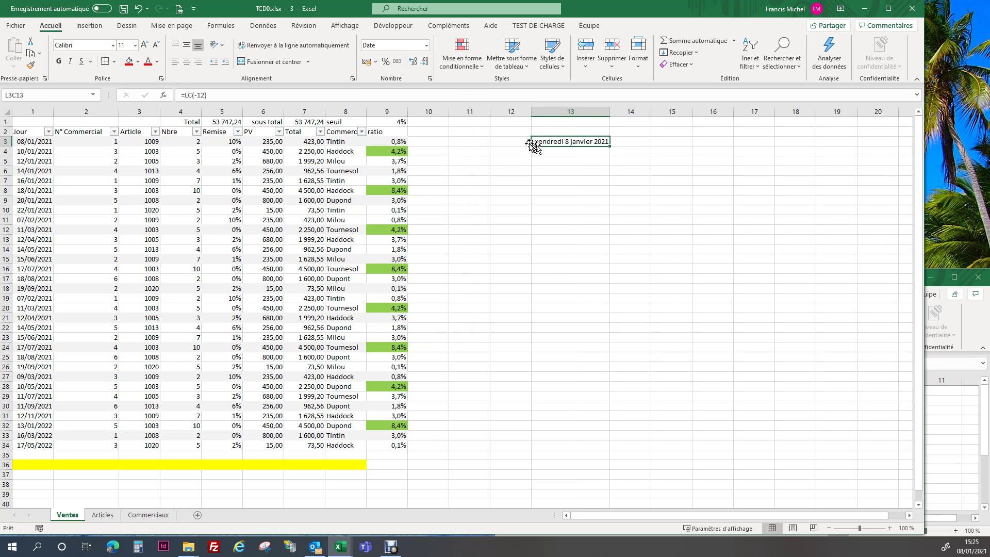
Fill the JOURSEM and long-date formulas in columns 12 and 13 down to row 15, and widen column 13 to fit the dates
drag(524, 141, 610, 259)
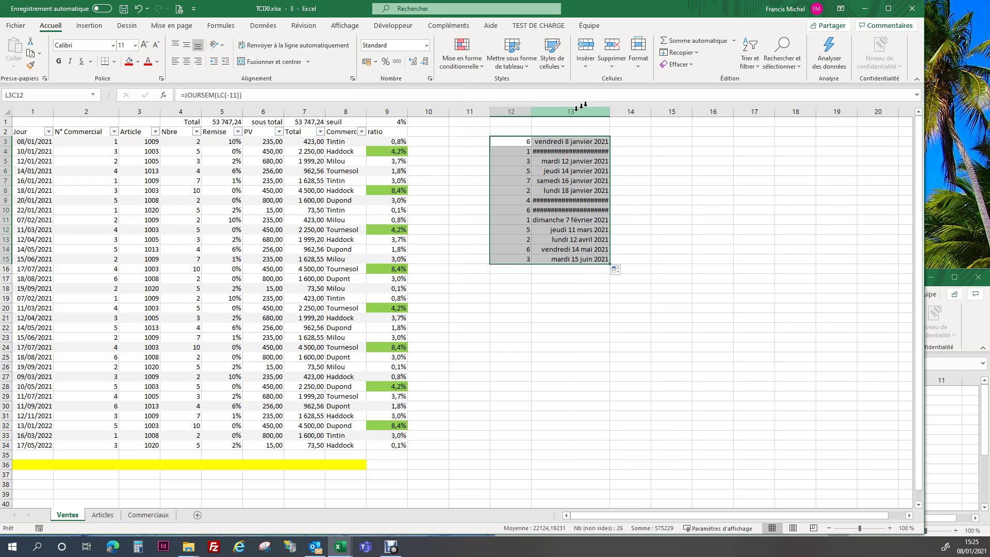
drag(609, 112, 620, 112)
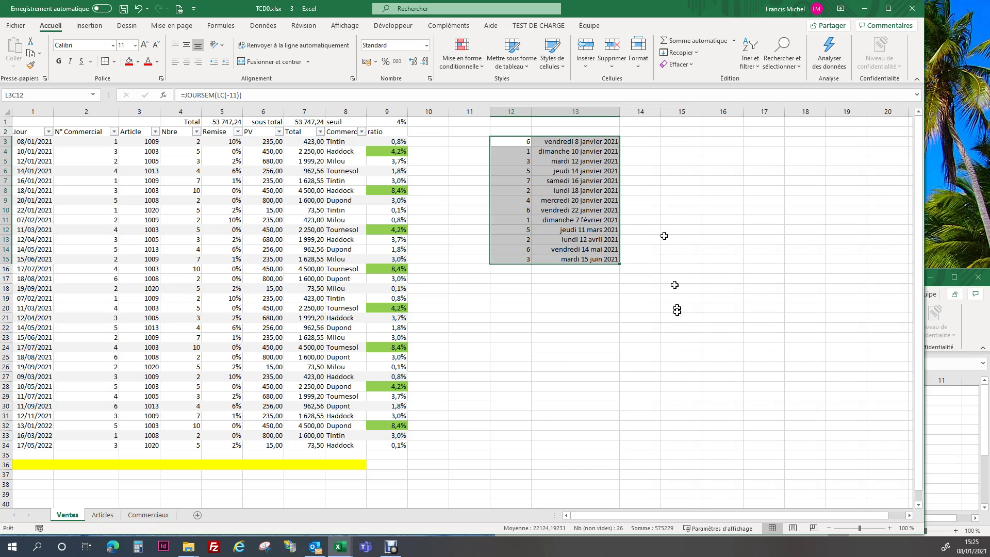
click(516, 151)
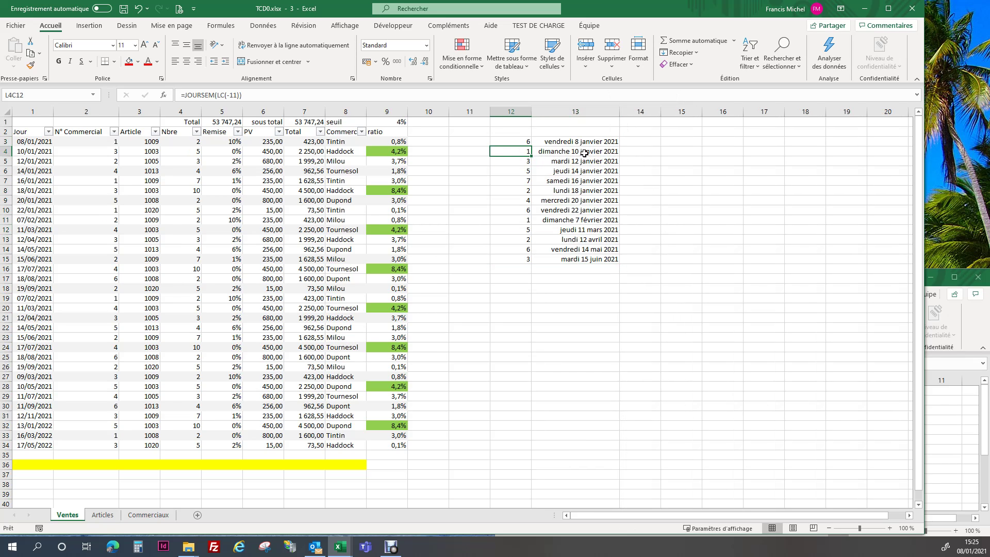
Create a formula-based conditional formatting rule =JOURSEM(LC1)=1 for rows 3 to 35, columns 1 to 9, of the sales table
drag(34, 142, 388, 451)
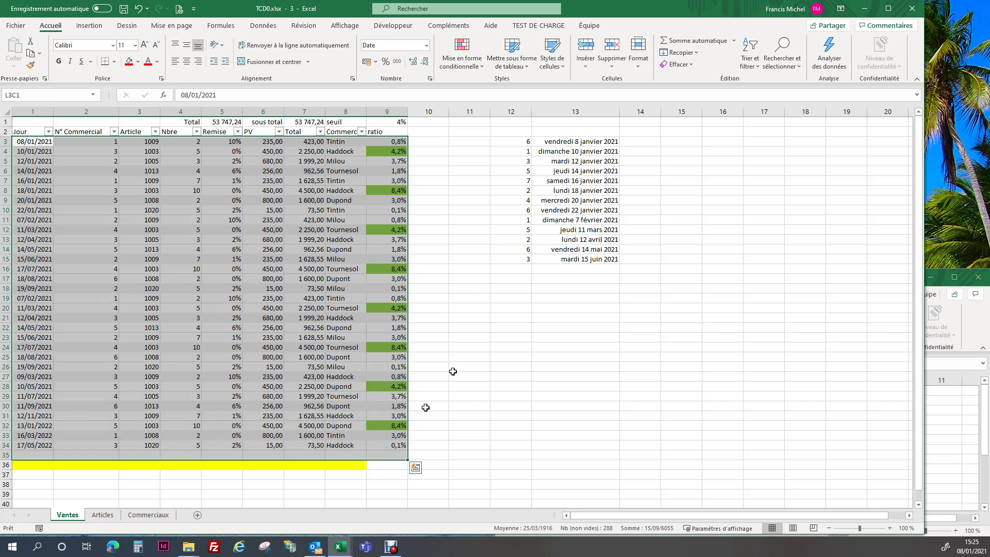
click(470, 67)
click(495, 237)
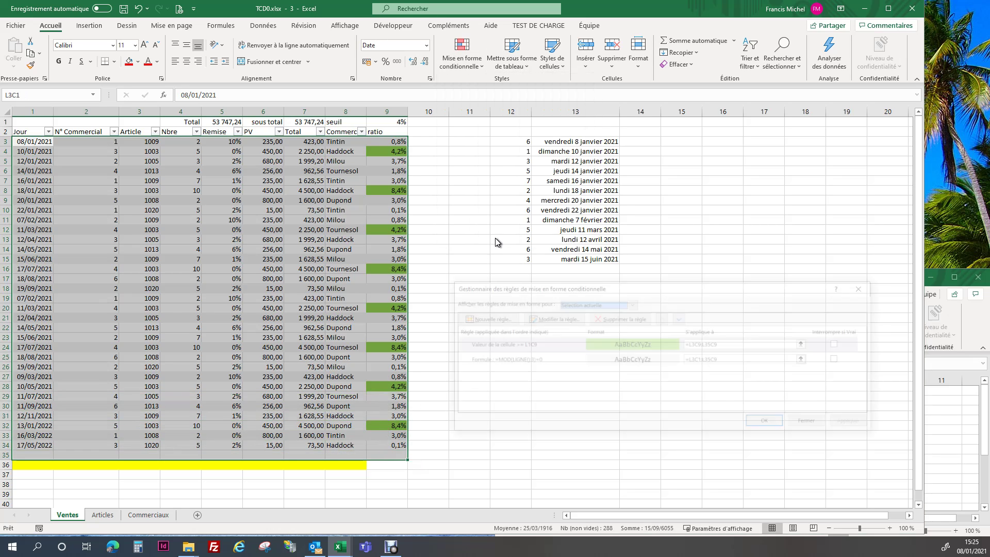
click(482, 317)
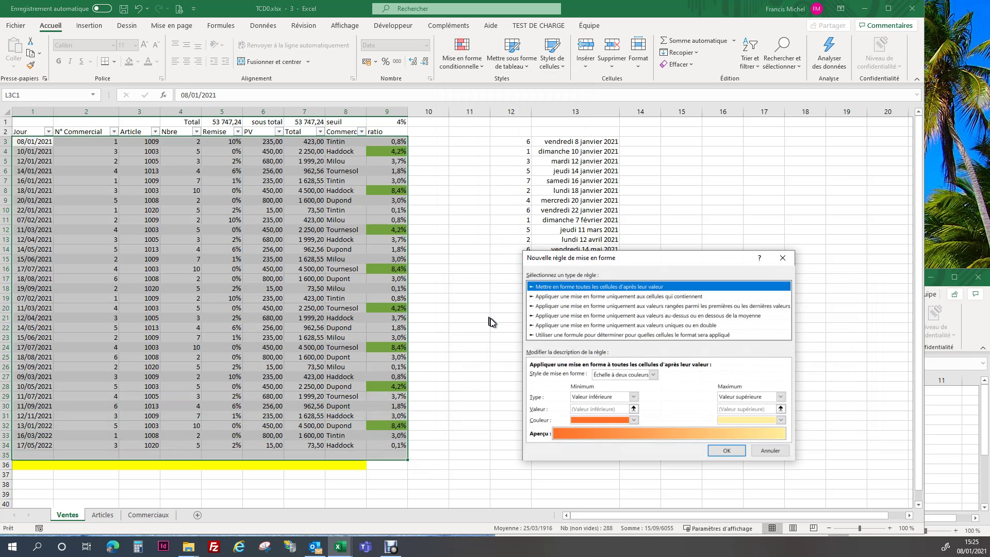
click(549, 334)
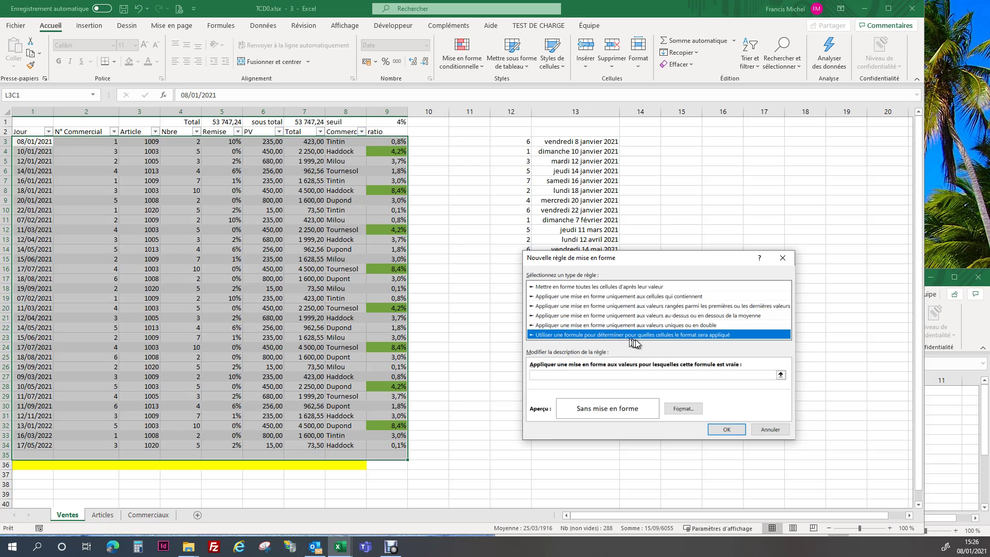
click(550, 375)
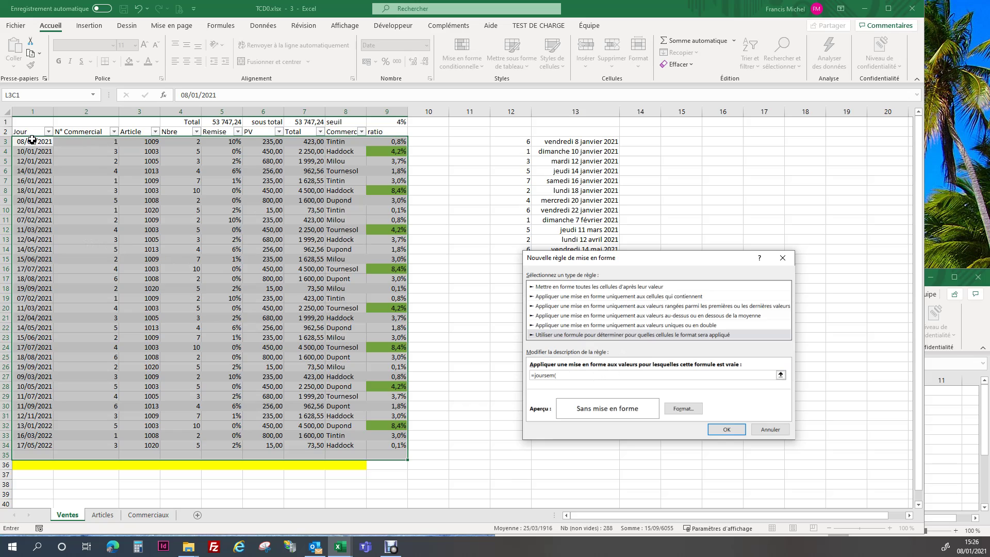
click(32, 139)
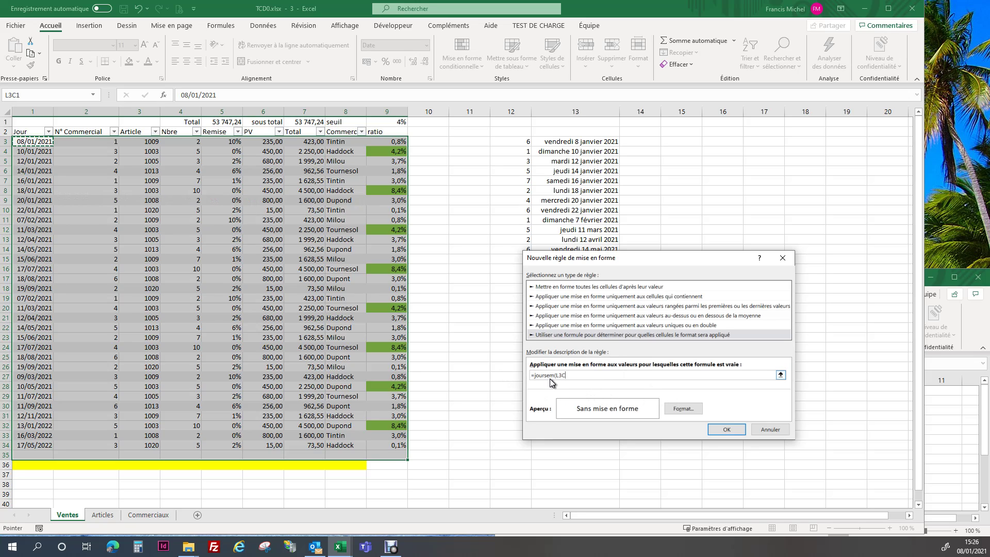
key(BackSpace)
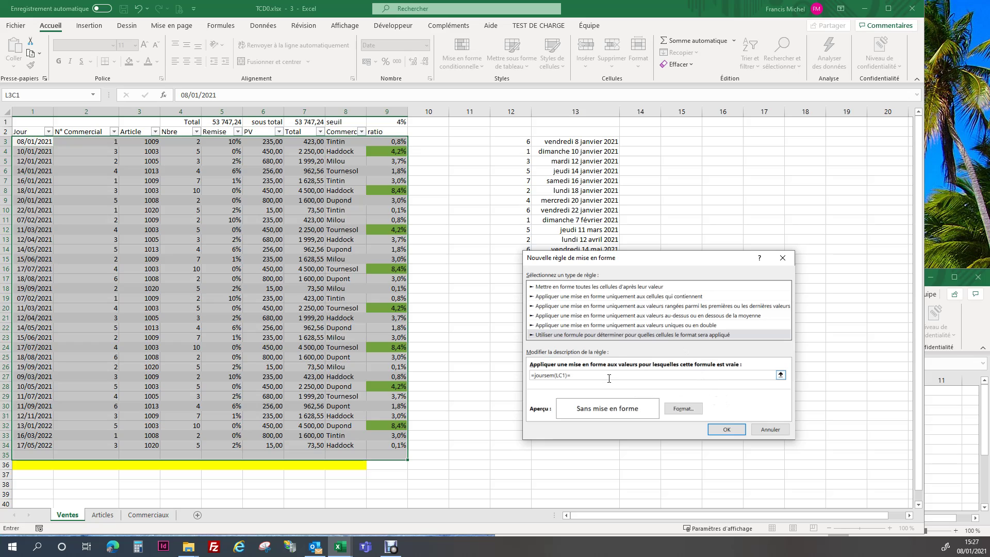
text(1)
Give the JOURSEM rule a medium grey fill and apply it to the sales table
click(675, 409)
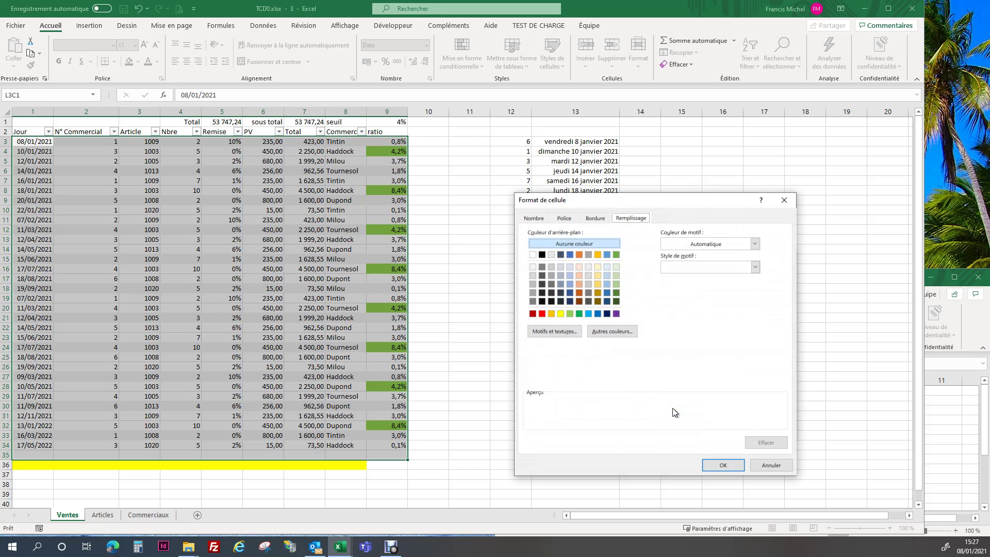
click(533, 292)
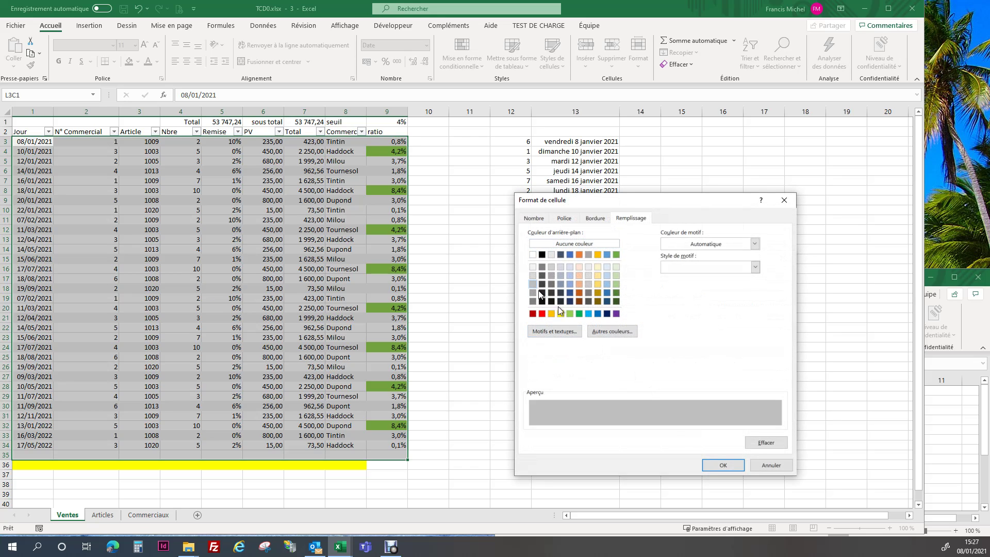
click(723, 465)
click(726, 430)
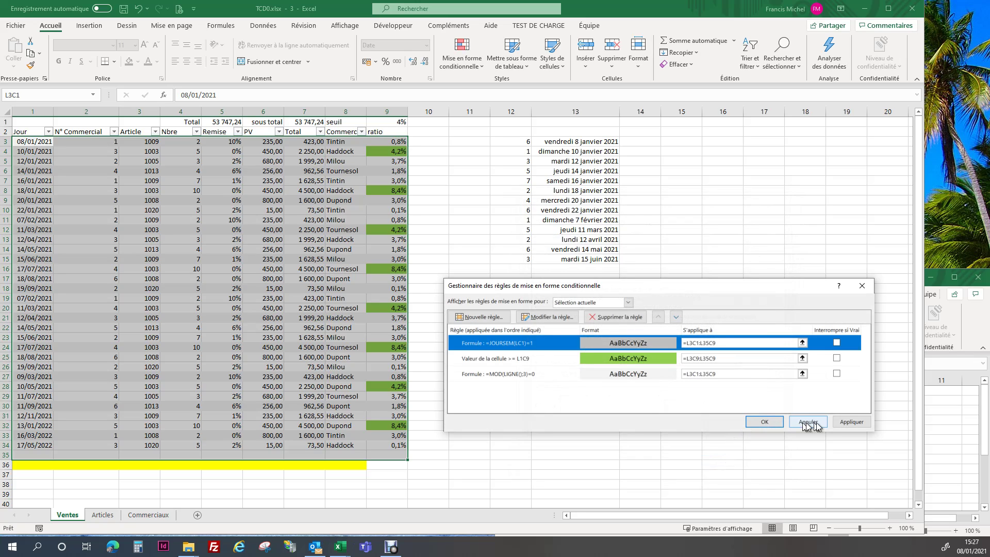
click(853, 422)
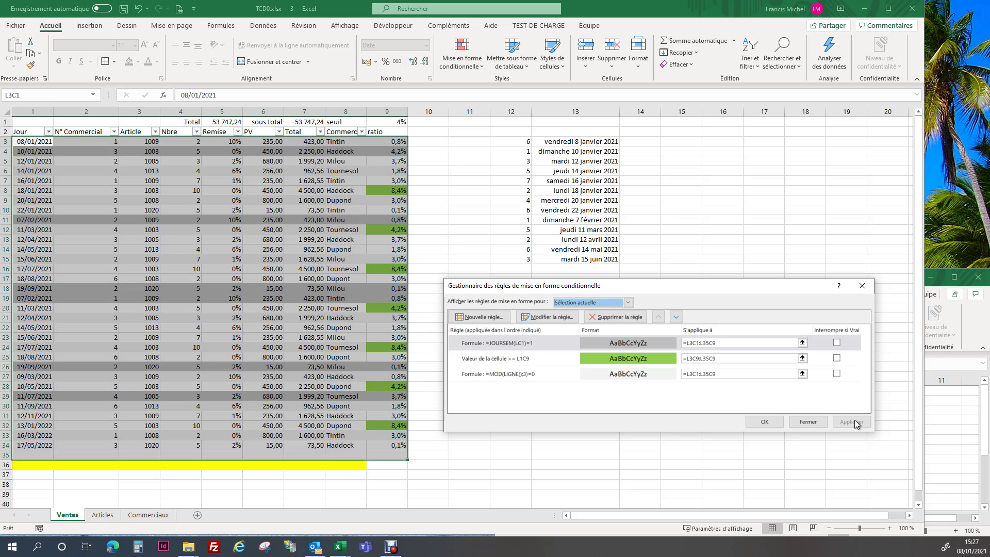
Move the rule for cell values >= L1C9 above the JOURSEM rule and apply the new order
click(596, 358)
click(659, 317)
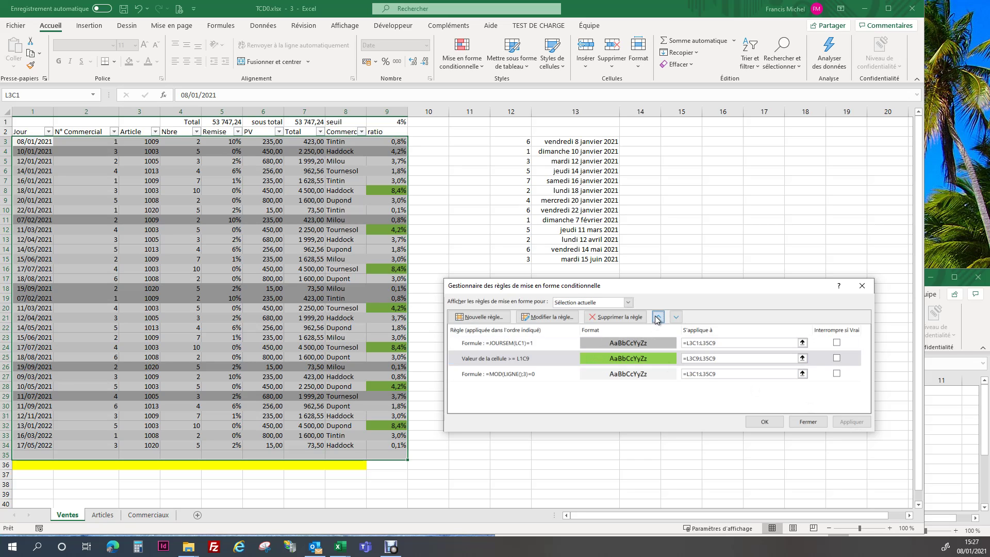
click(860, 425)
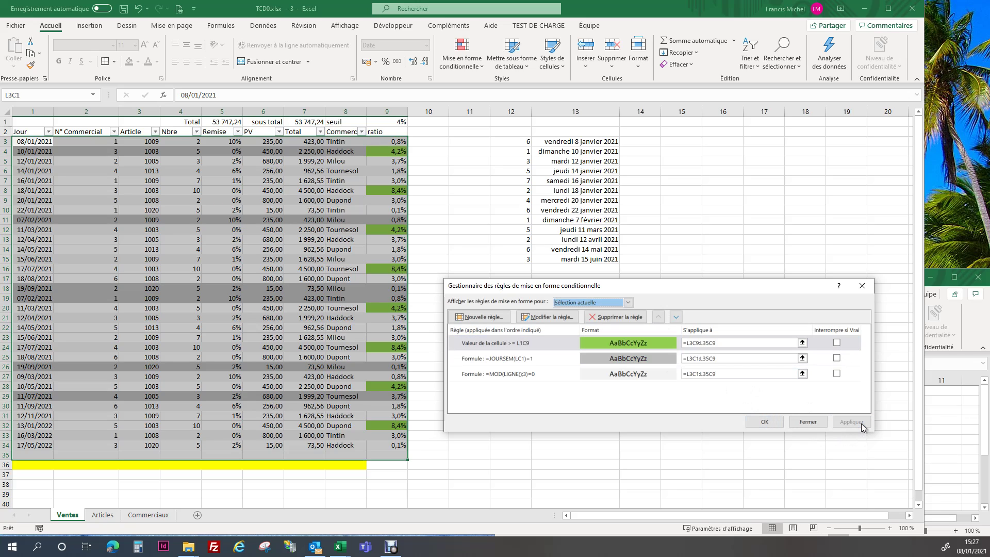
click(765, 422)
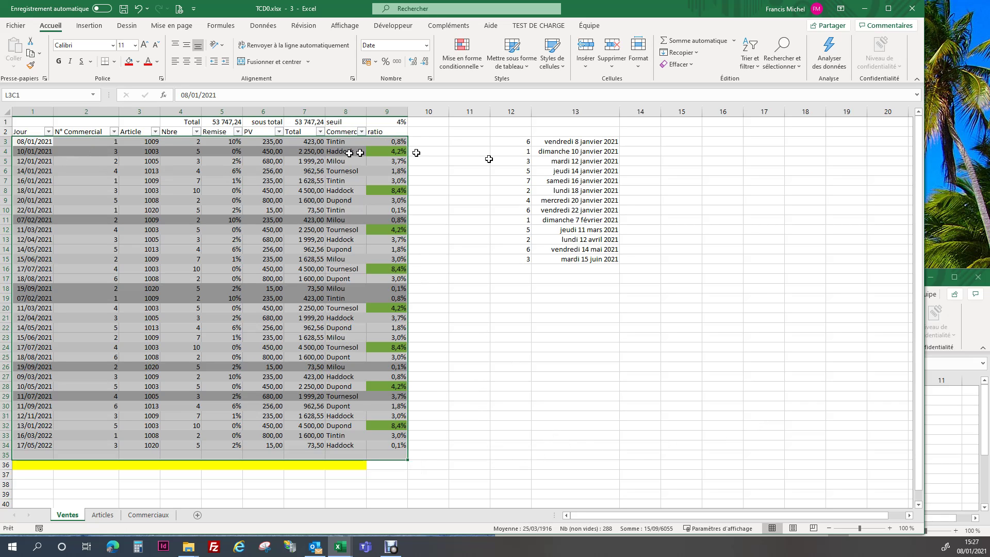
Clear the contents of helper columns 12 and 13
click(433, 195)
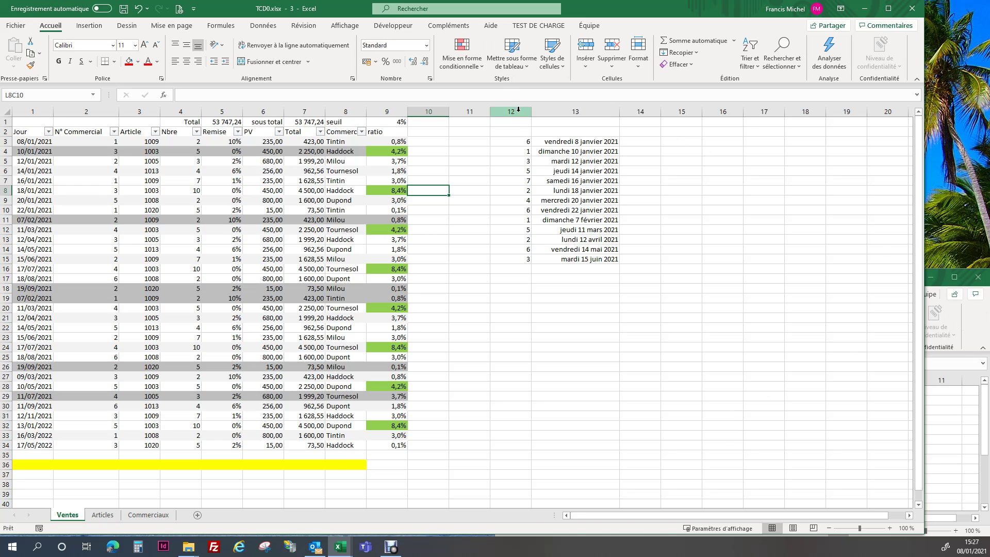
drag(513, 111, 583, 112)
key(Delete)
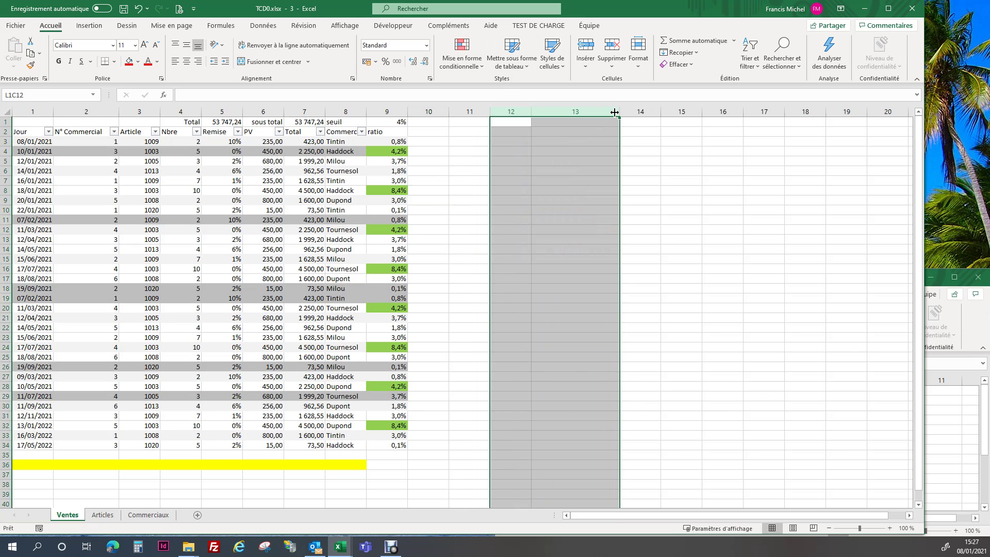